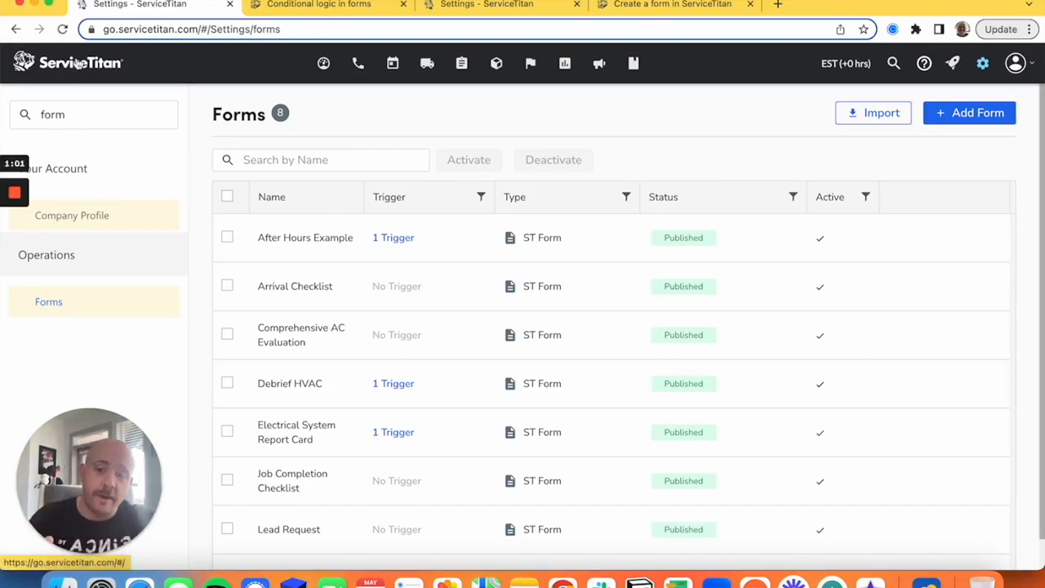
- Go to the dashboard, search Quick Navigation for "form", and open the Forms list
left_click(76, 63)
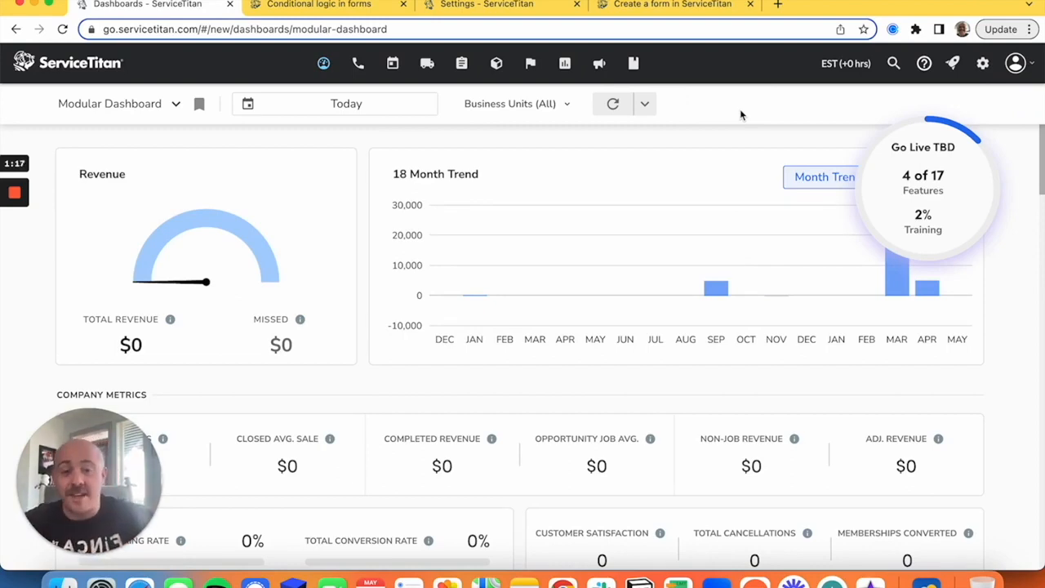
key("super+k")
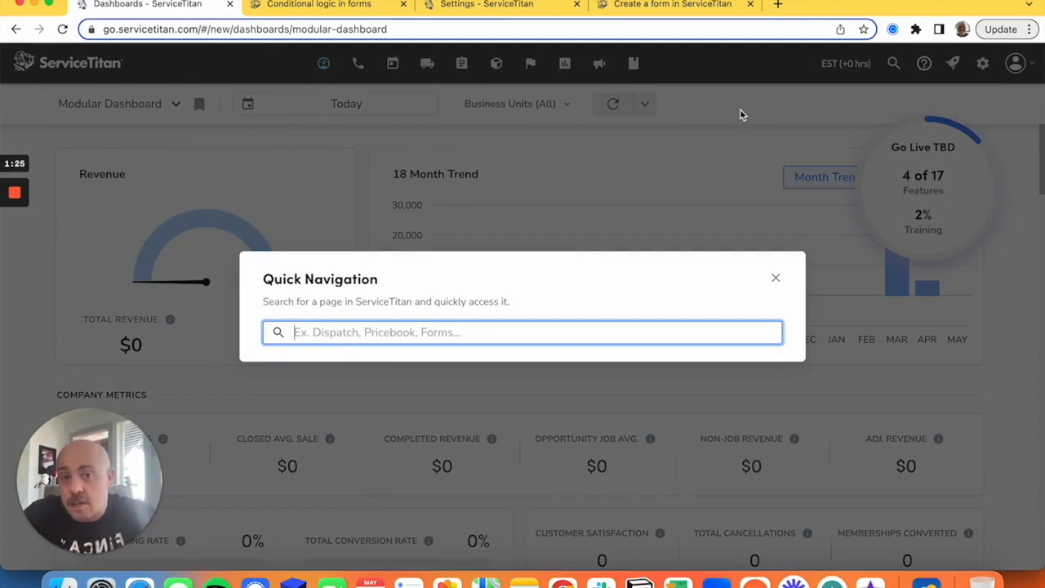
type("form")
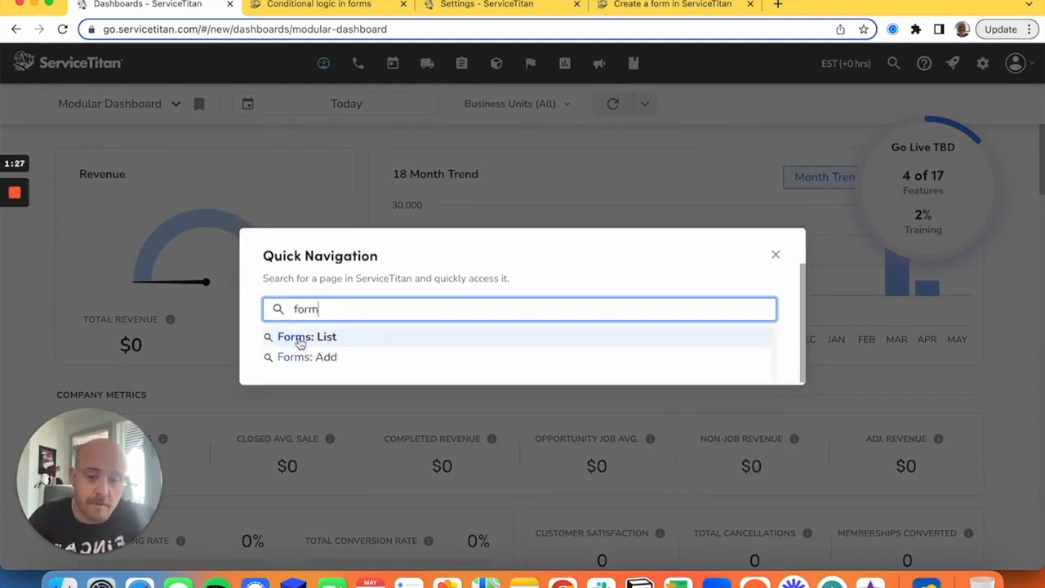
left_click(341, 337)
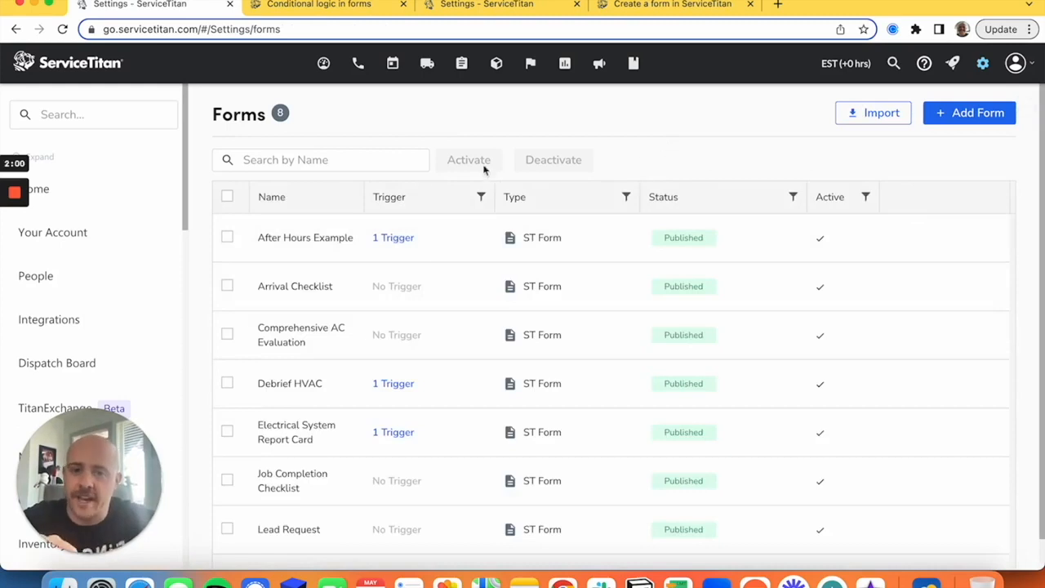
scroll(450, 296, "down", 1)
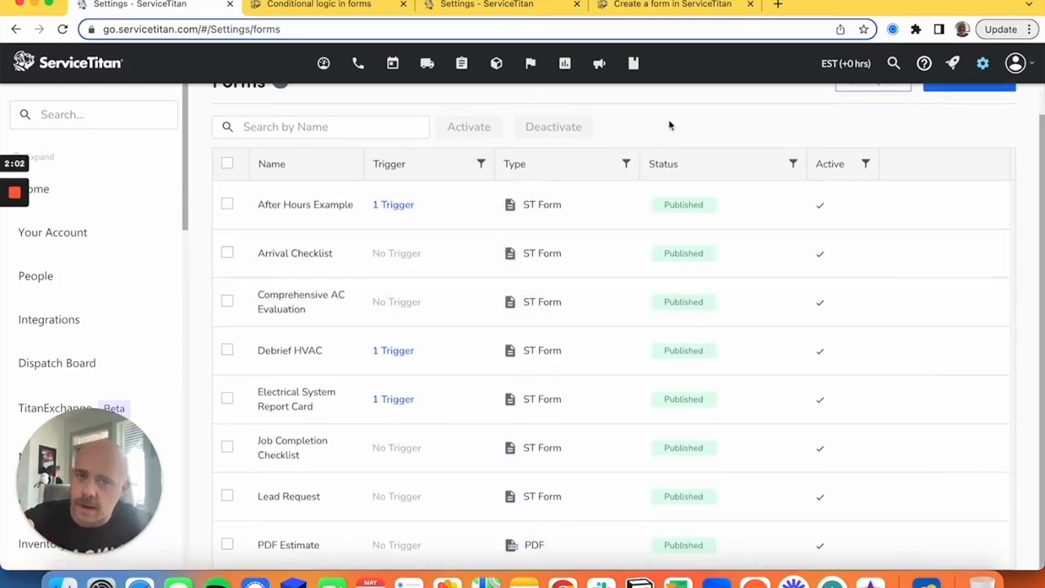
scroll(670, 124, "up", 1)
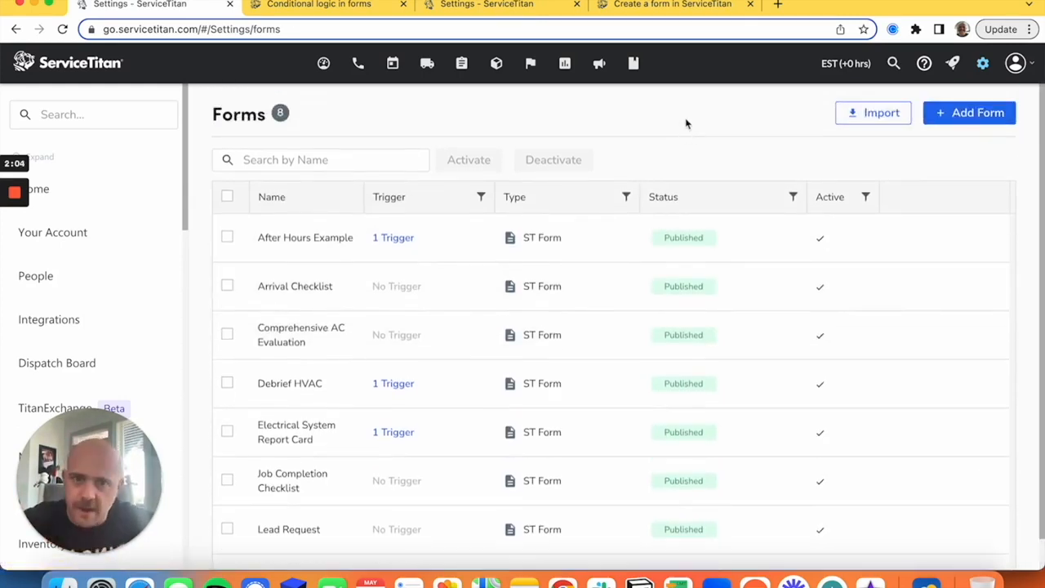
- Add a new form and name it "Test for Video"
left_click(979, 114)
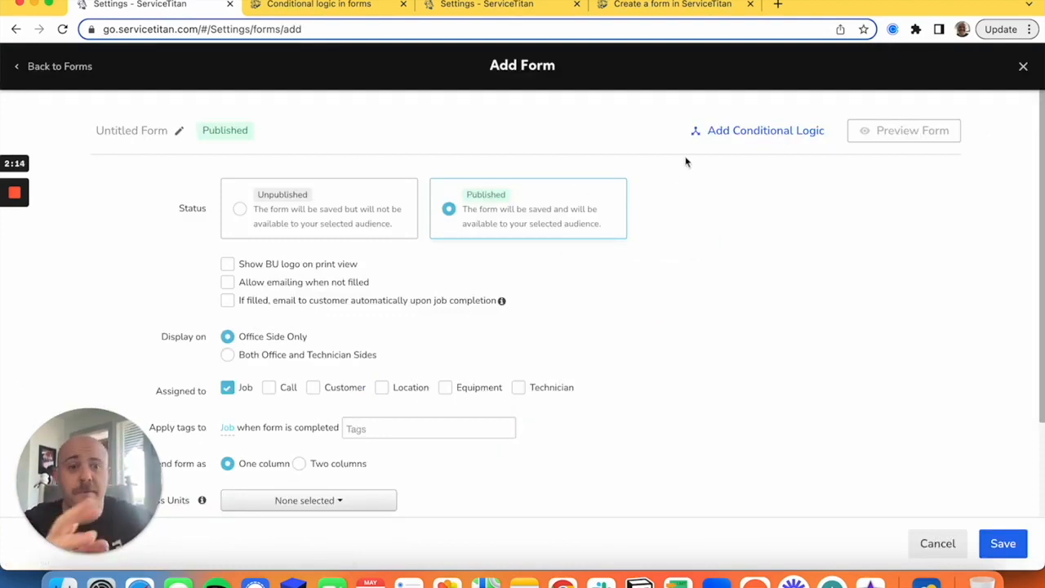
left_click(166, 130)
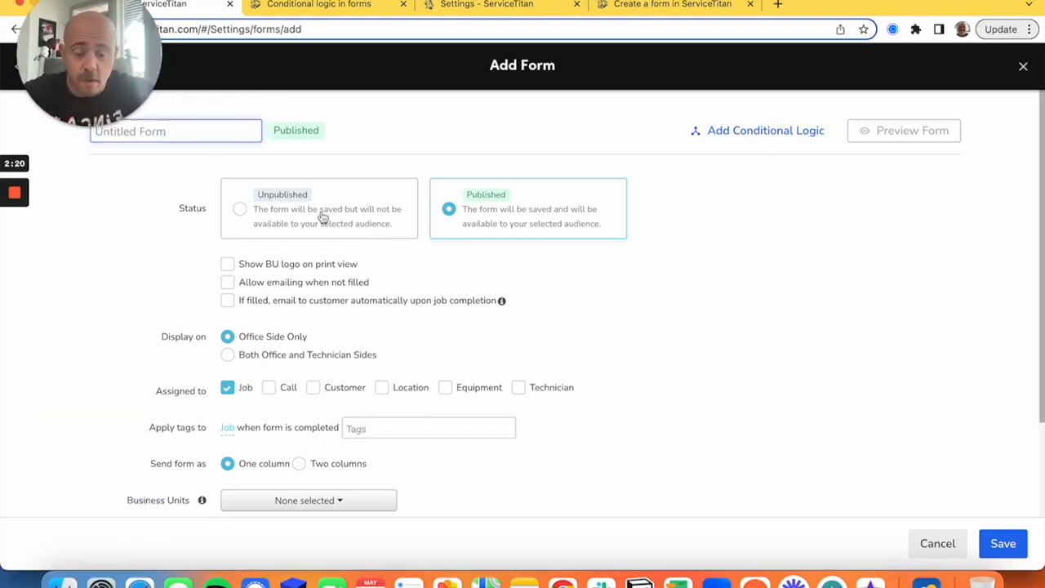
type("Test for Video")
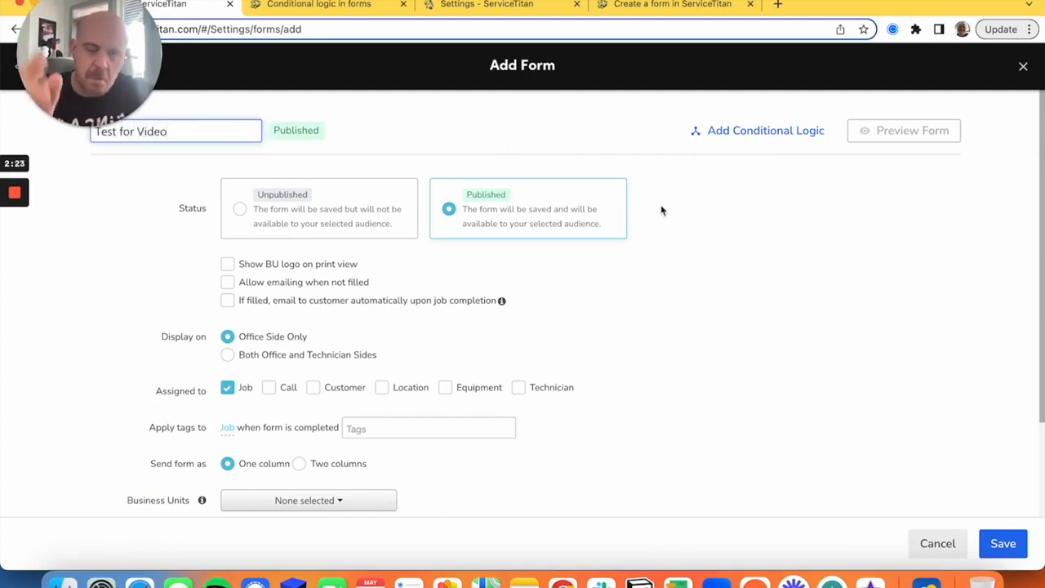
key("Return")
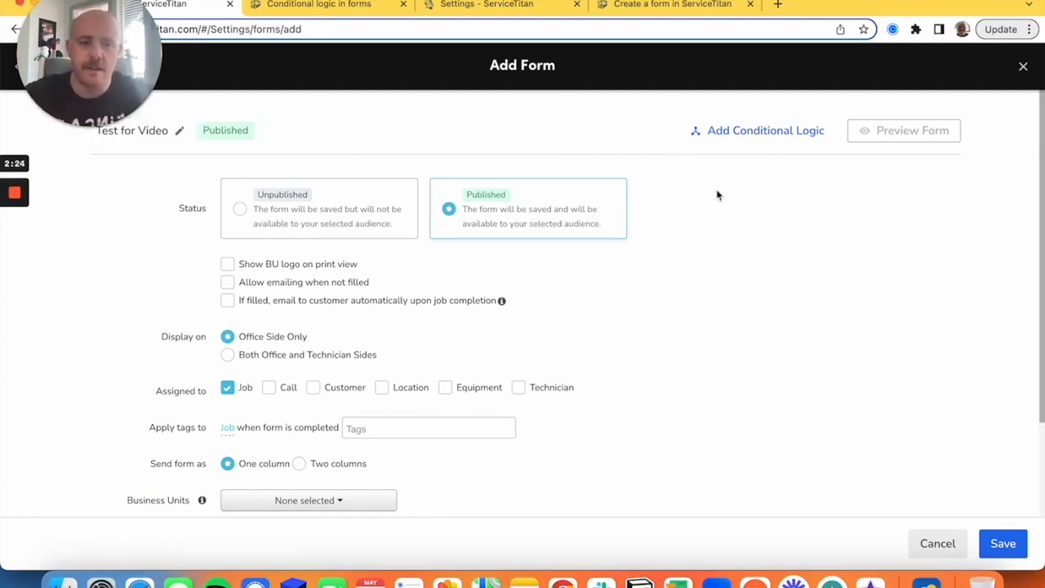
- Set the form's status to Unpublished and show the BU logo on its print view
left_click(259, 207)
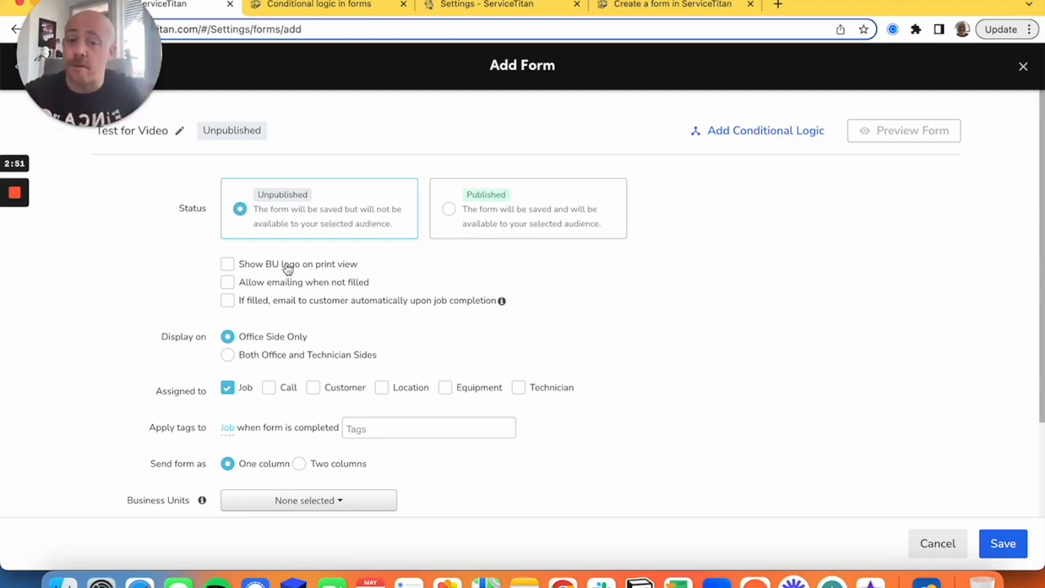
left_click(286, 266)
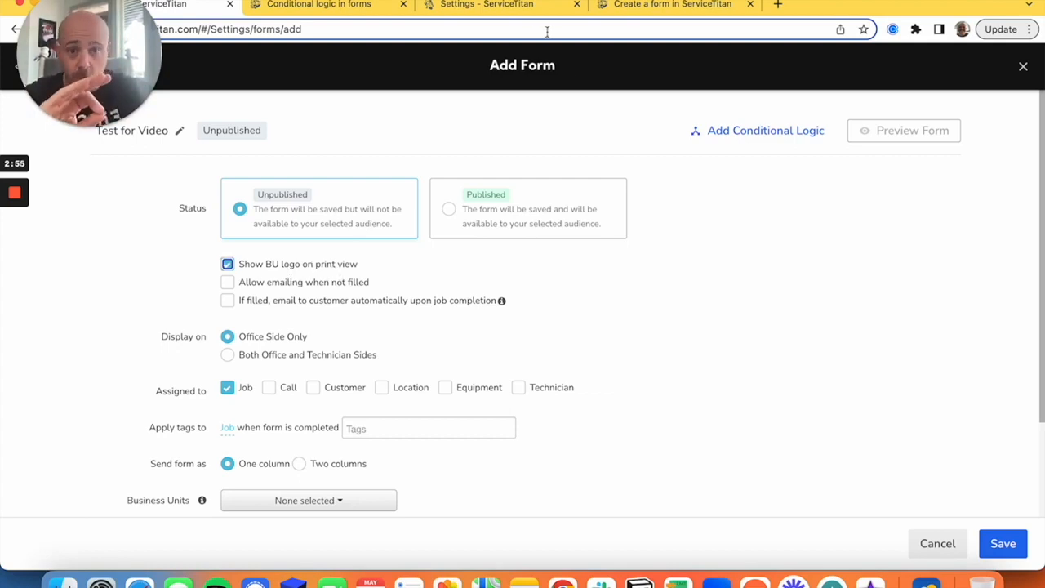
- Review the logos assigned to each entry in the Business Units settings list
left_click(516, 4)
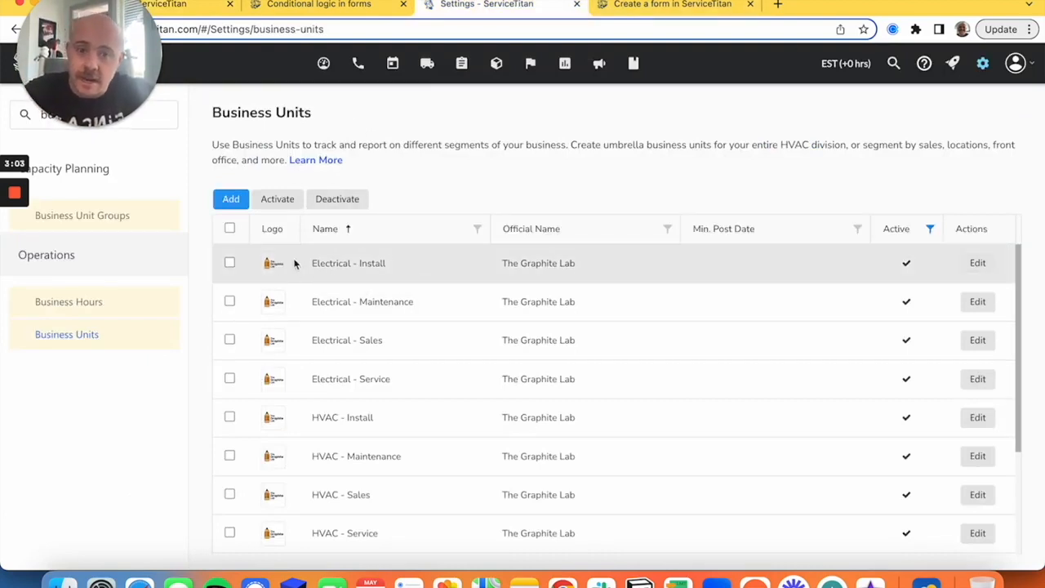
scroll(302, 441, "down", 1)
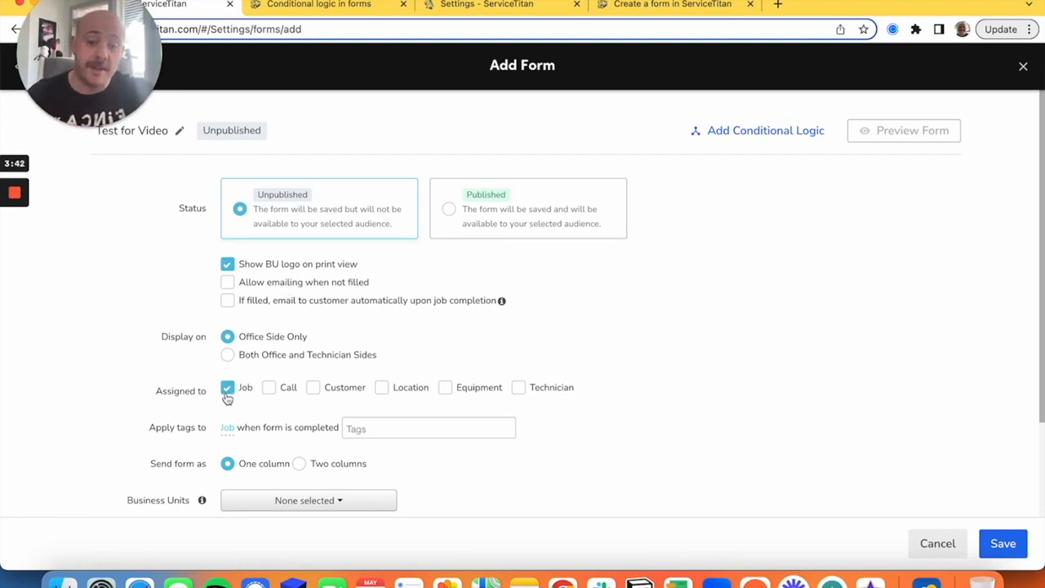
- Try assigning the form to Location and Equipment instead of Job, and restore the assignment to Job only
left_click(227, 387)
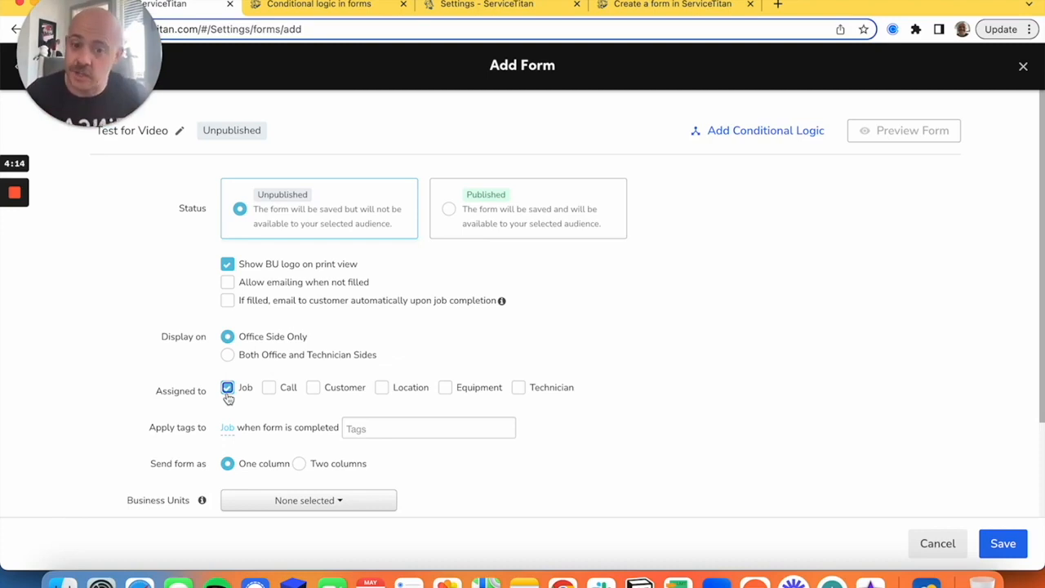
left_click(227, 388)
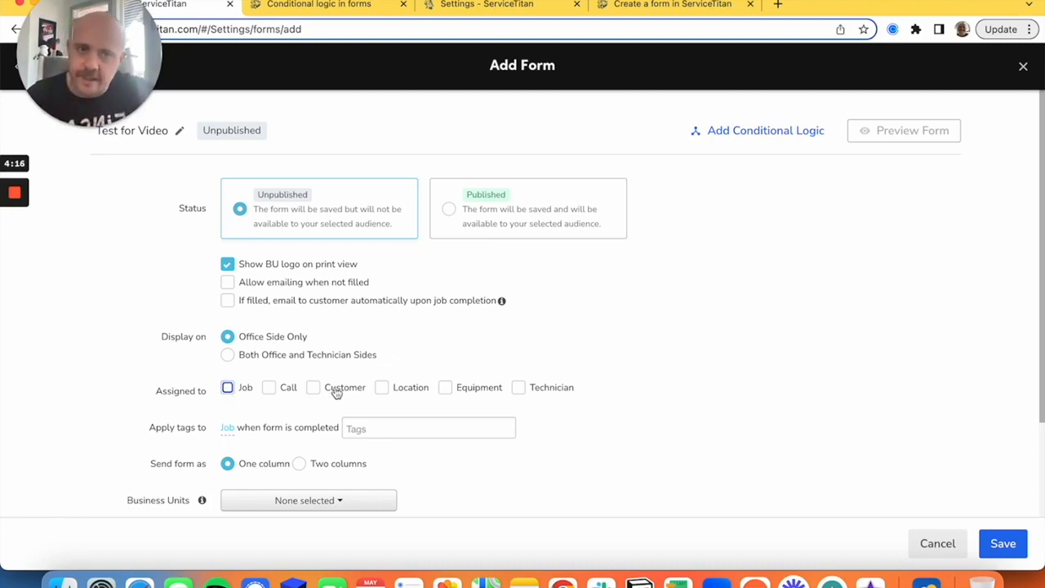
left_click(403, 394)
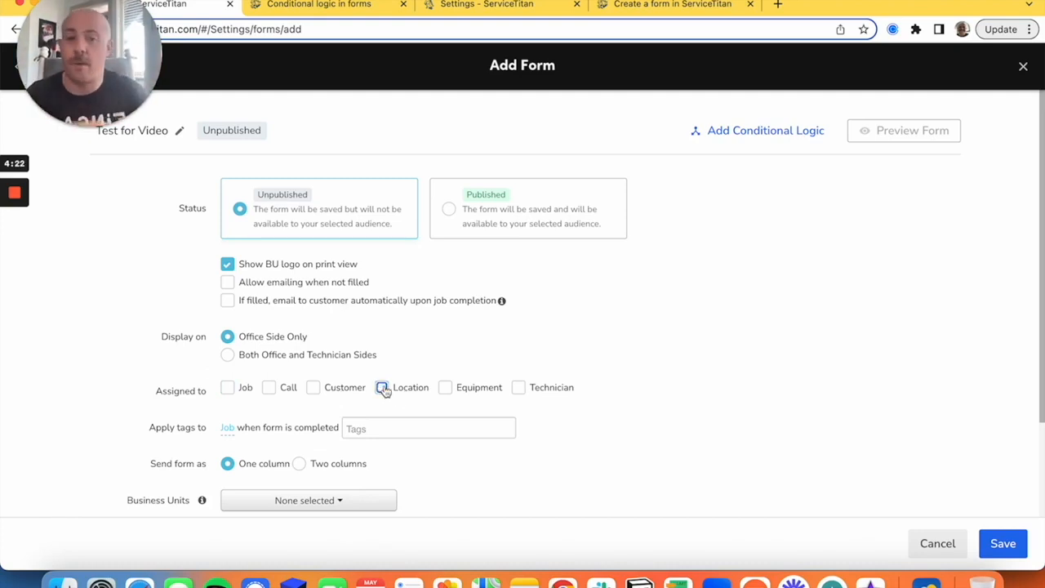
left_click(383, 388)
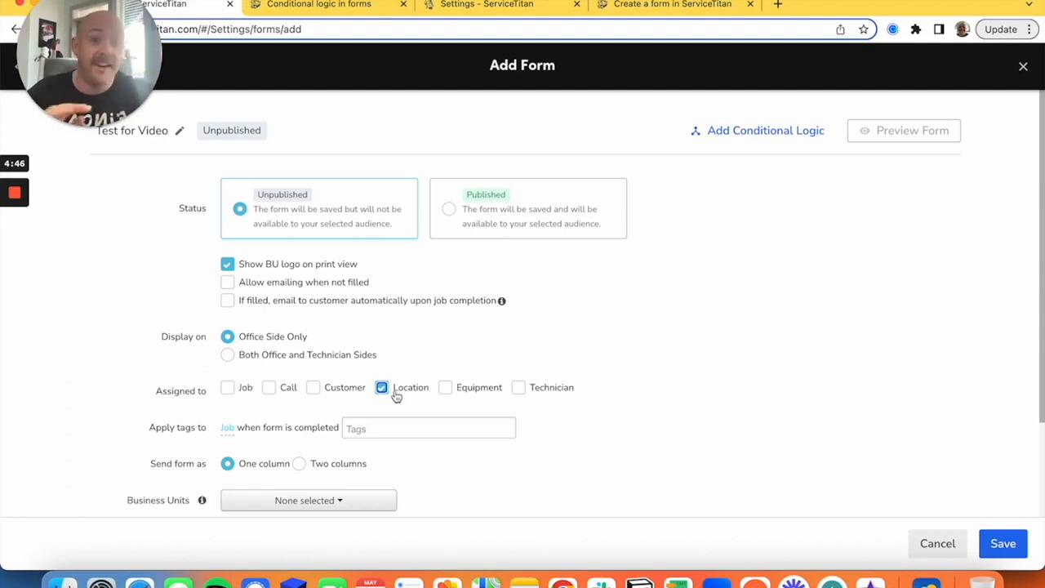
left_click(397, 396)
left_click(451, 396)
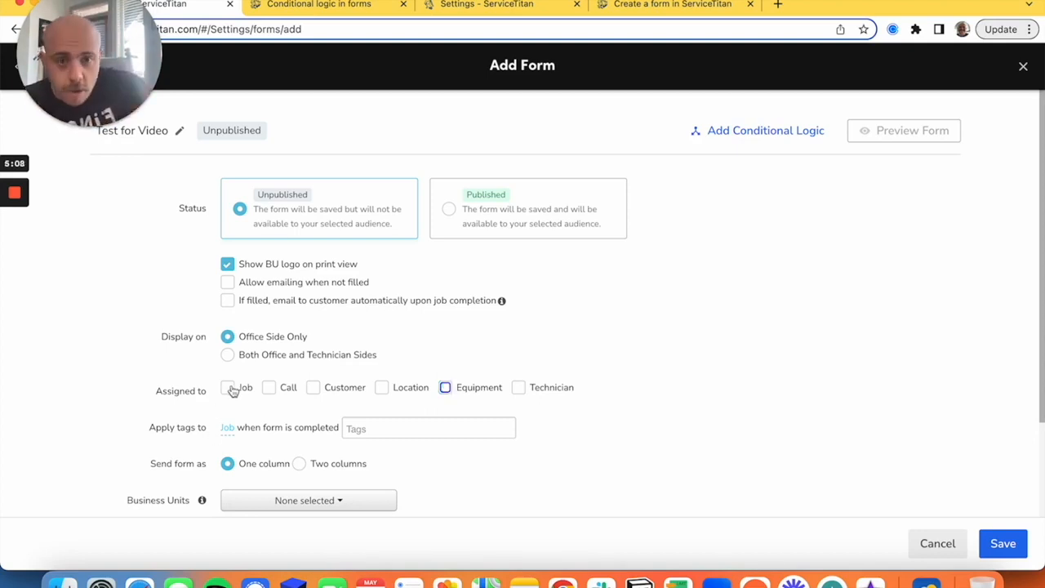
left_click(228, 387)
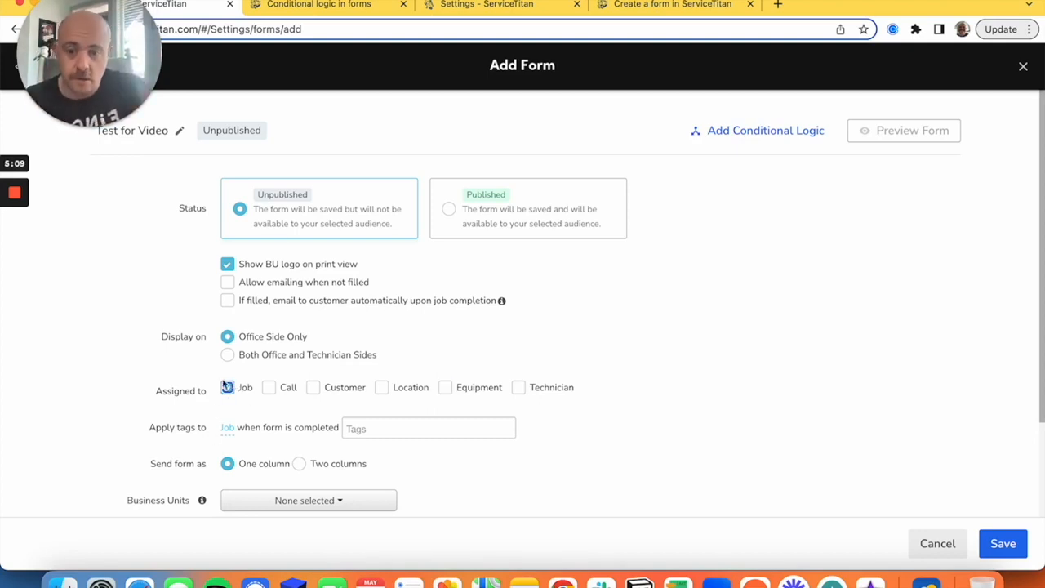
triple_click(833, 299)
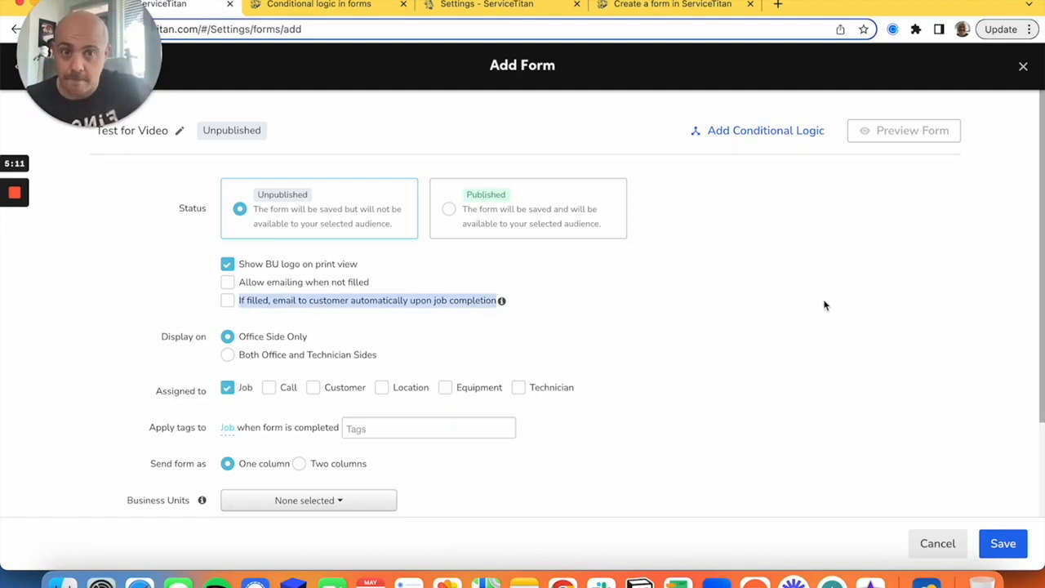
left_click(767, 346)
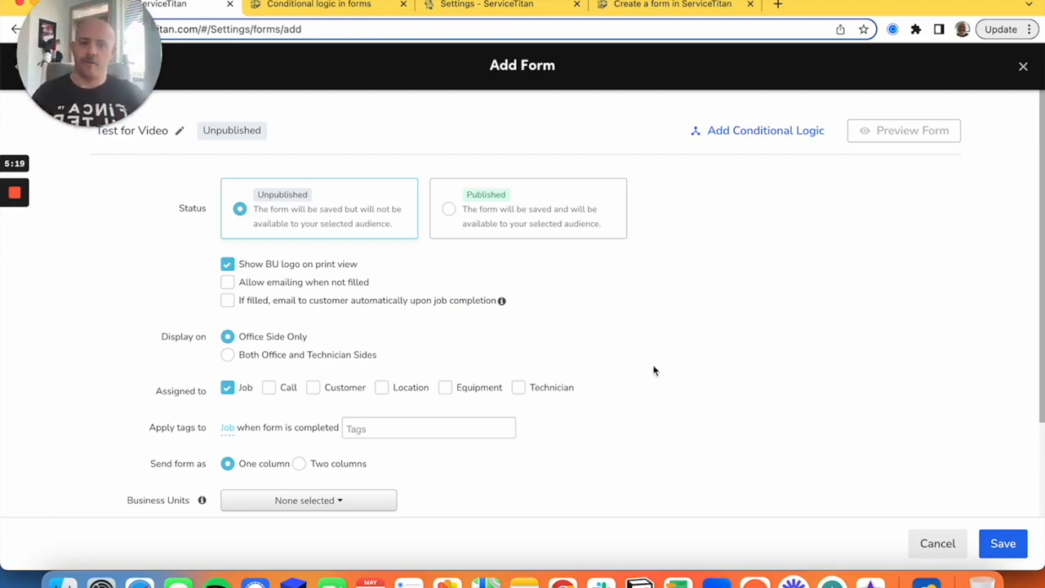
- Try assigning the form to Technician, Equipment, Location, Customer and Call alongside Job, and clear these extra assignments again
left_click(539, 389)
left_click(445, 387)
left_click(390, 392)
left_click(312, 388)
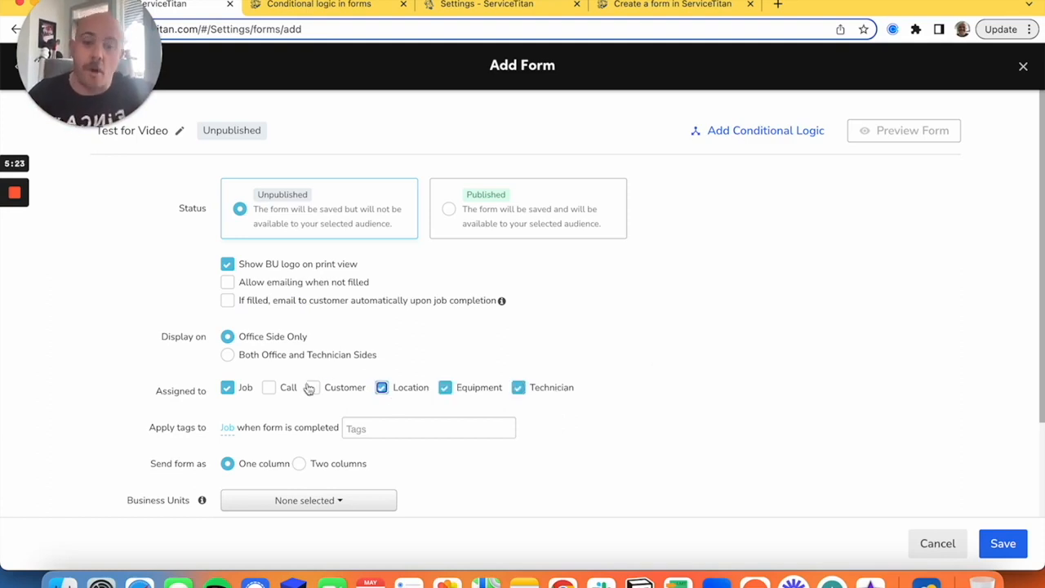
left_click(270, 389)
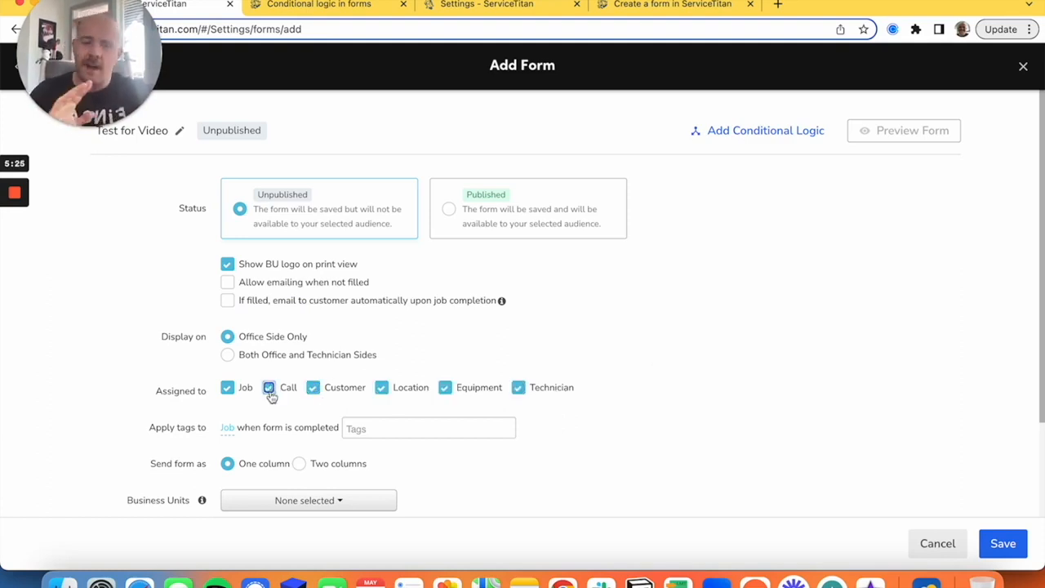
left_click(269, 389)
left_click(312, 389)
left_click(378, 389)
left_click(465, 392)
left_click(544, 392)
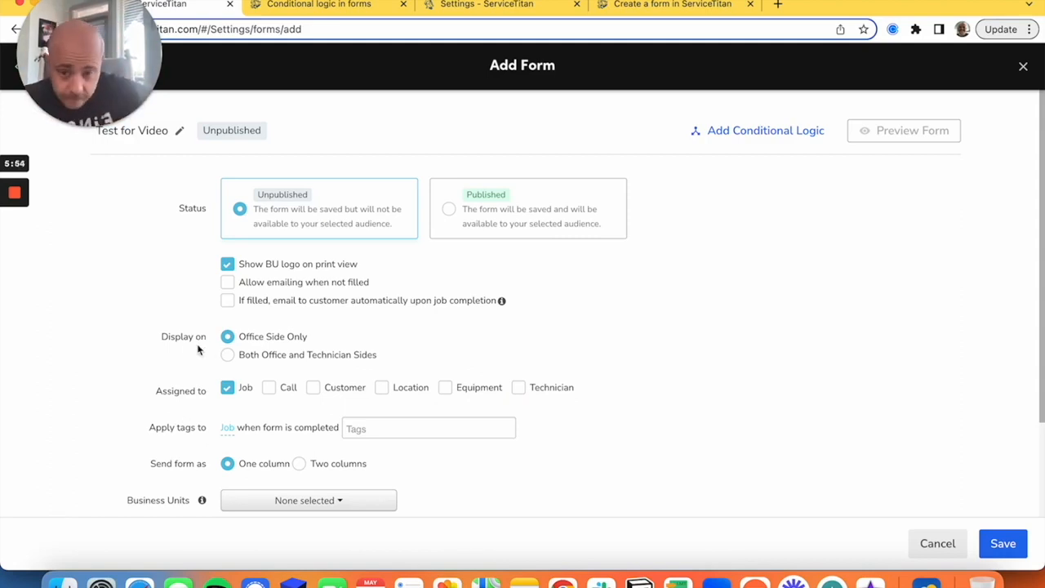
- Display the form on both the office and technician sides
left_click(243, 356)
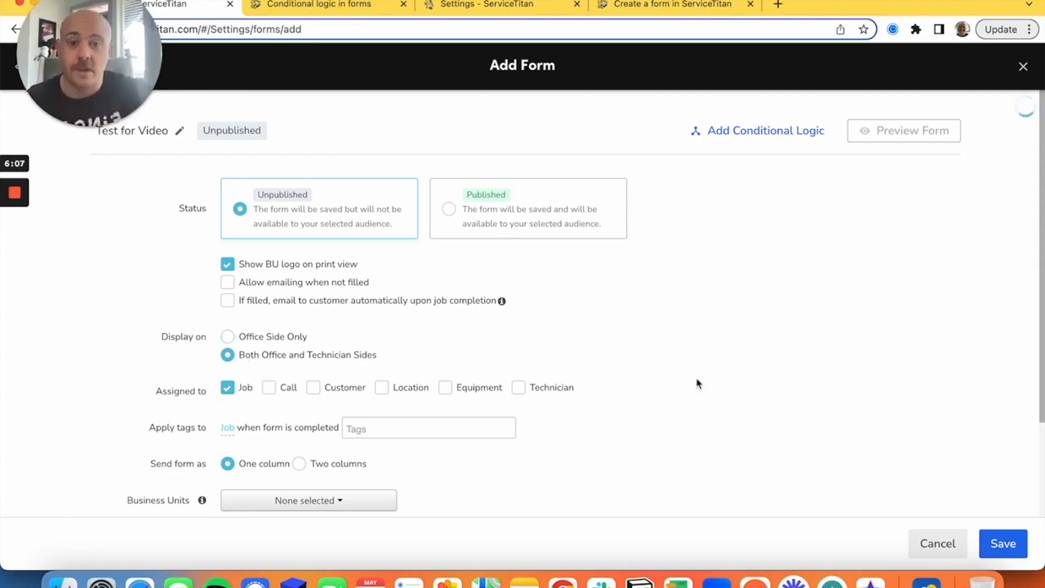
scroll(697, 382, "down", 2)
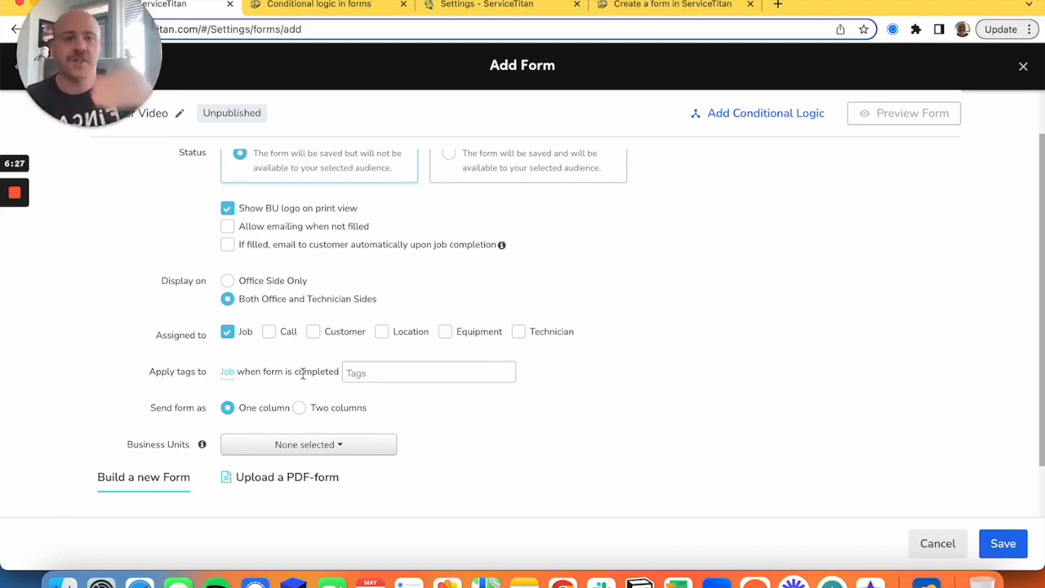
- Try adding Customer and Location to the records that receive tags when the form is completed
left_click(226, 372)
left_click(314, 369)
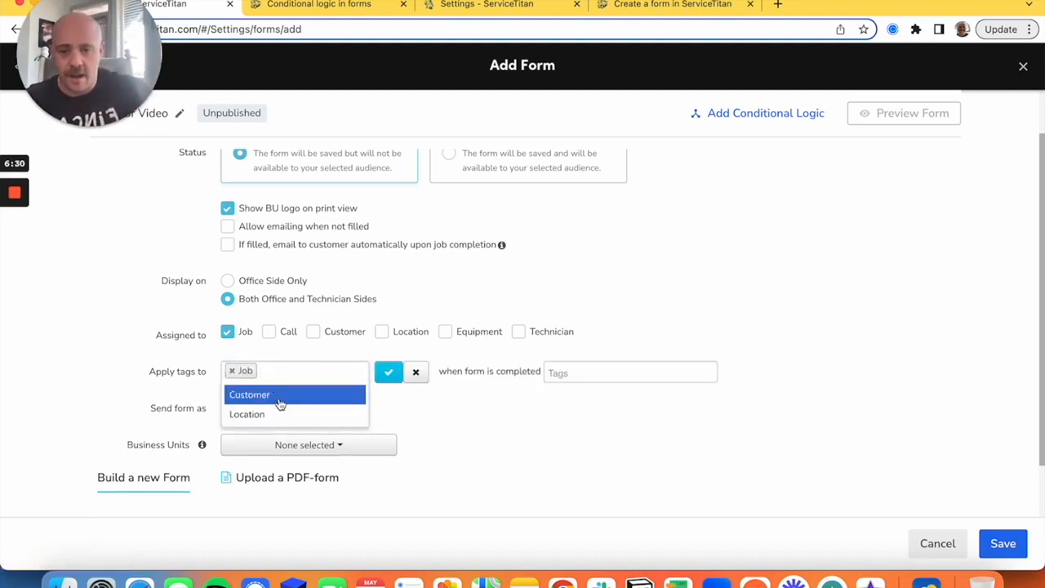
left_click(280, 397)
left_click(331, 374)
left_click(328, 396)
left_click(625, 370)
left_click(844, 383)
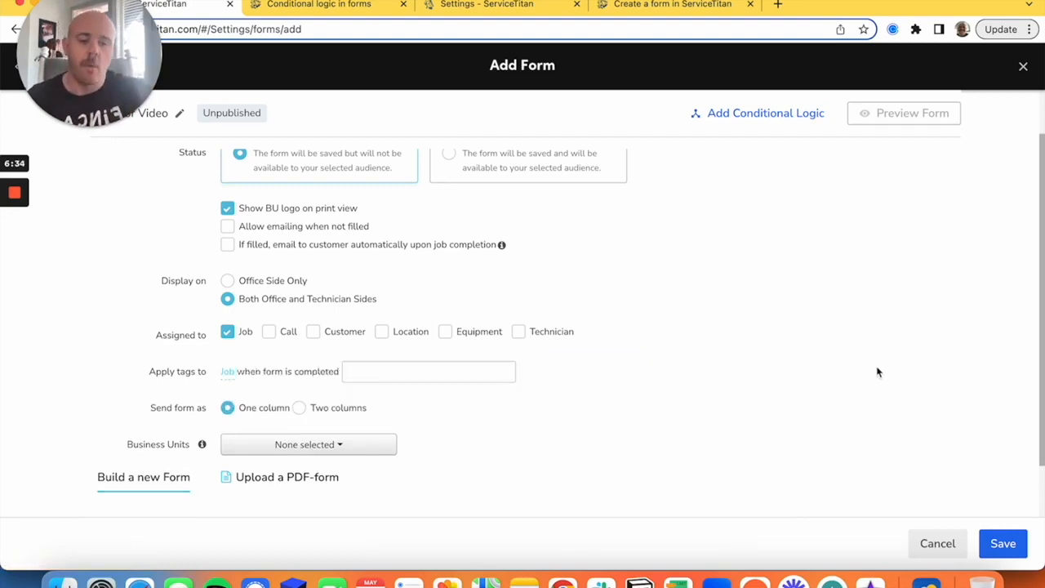
- Assign two business units to the form
scroll(255, 357, "down", 2)
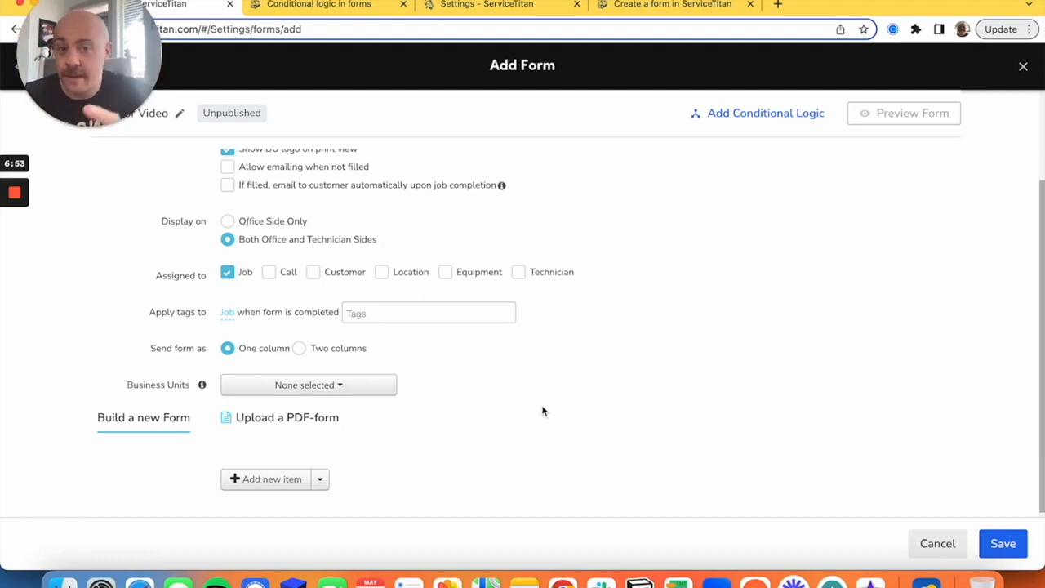
scroll(543, 410, "down", 1)
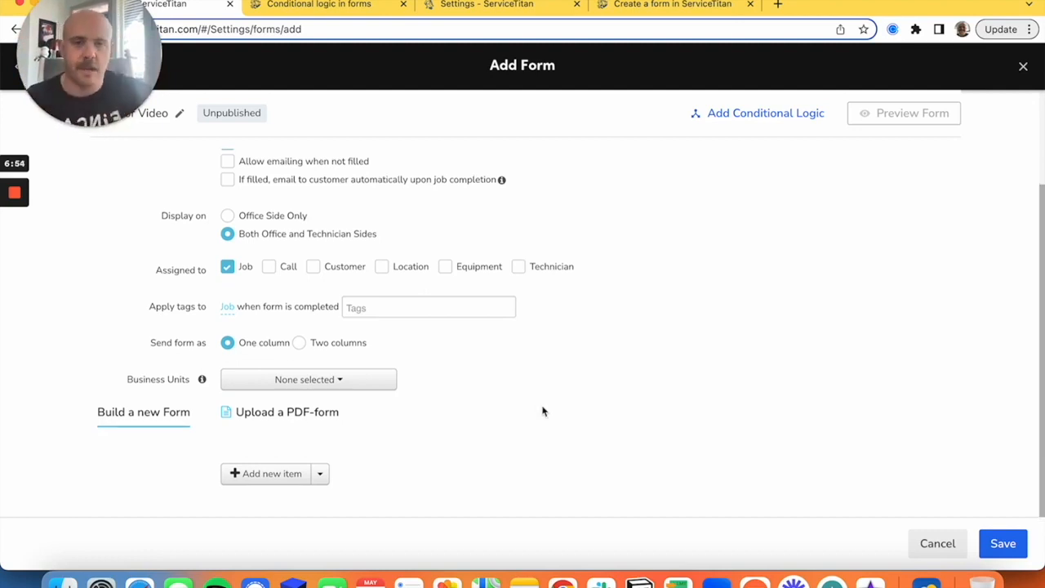
left_click(311, 388)
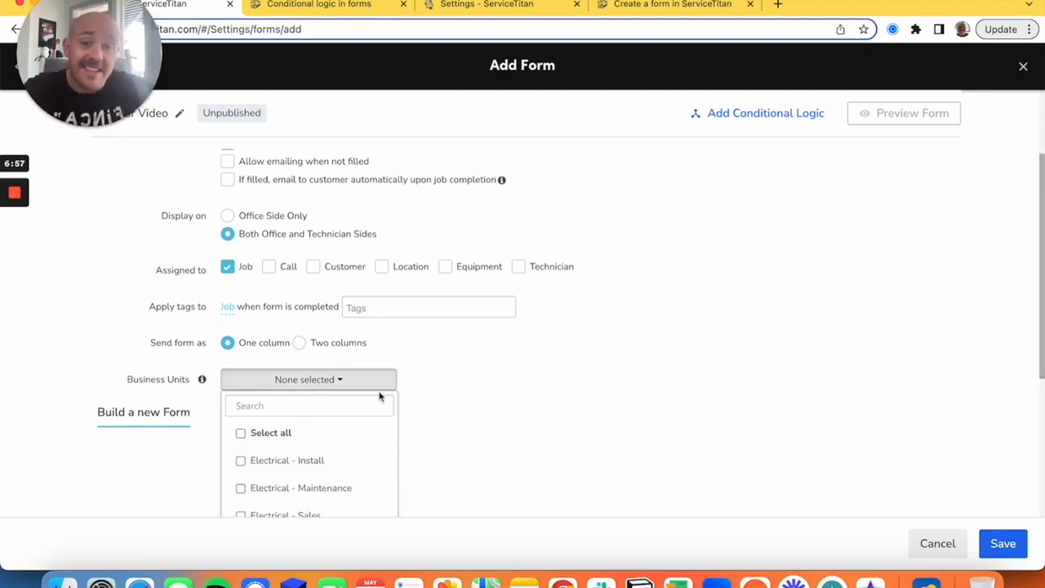
scroll(379, 396, "down", 1)
scroll(352, 452, "down", 3)
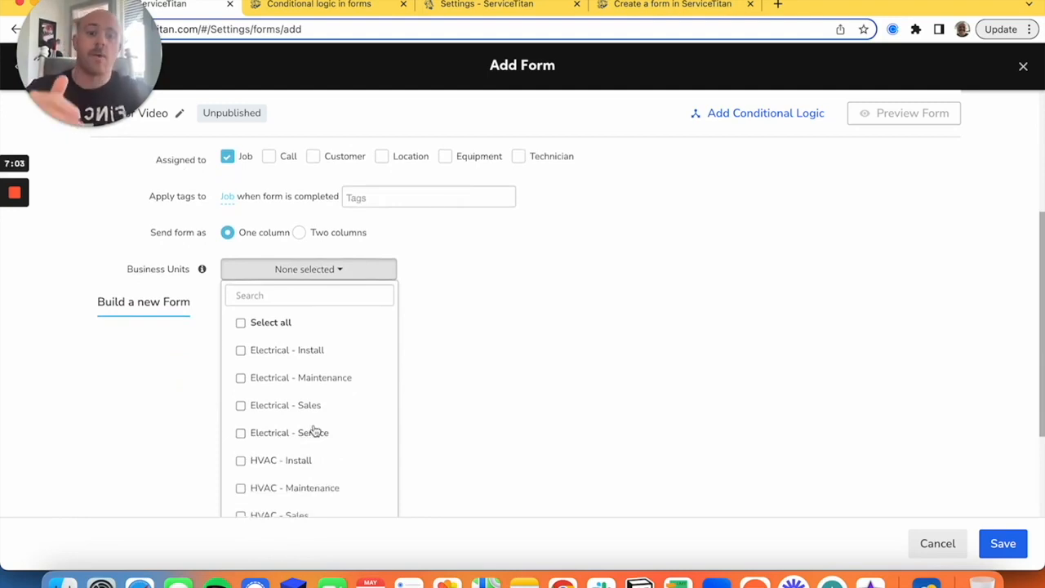
scroll(314, 431, "down", 2)
left_click(306, 482)
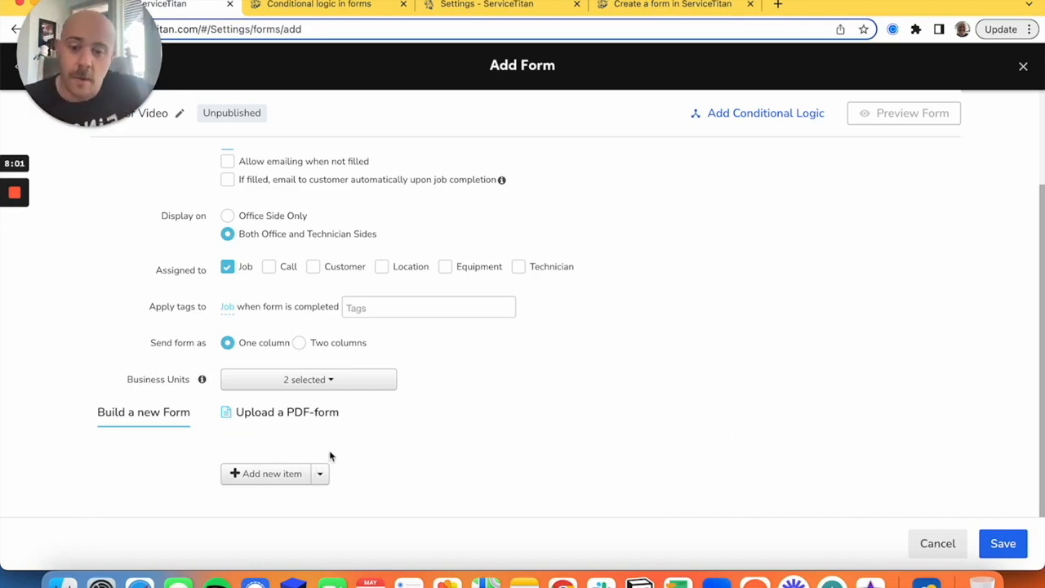
- View the option for uploading a PDF-form and return to building a new form
left_click(253, 422)
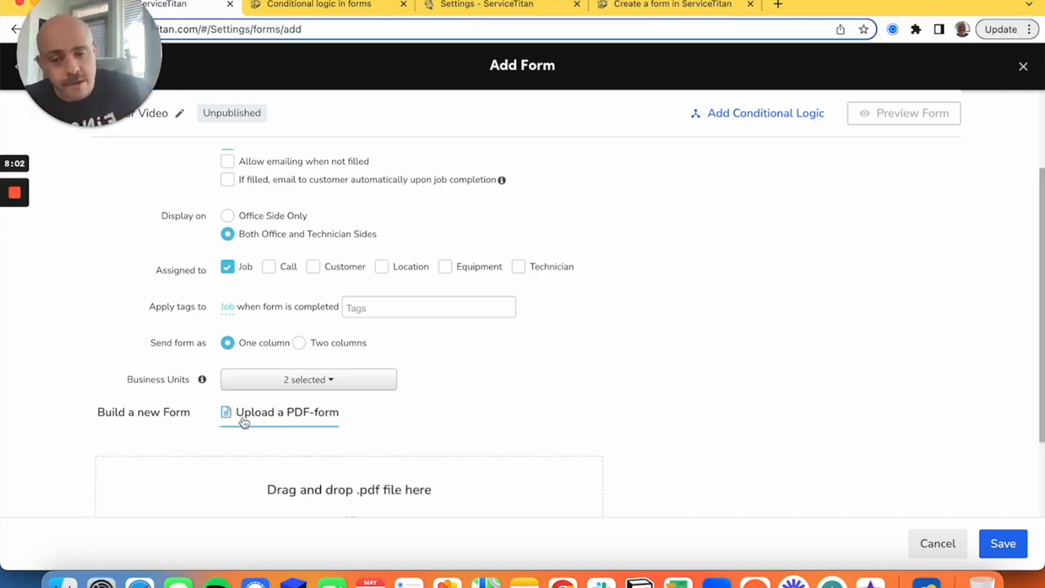
left_click(132, 425)
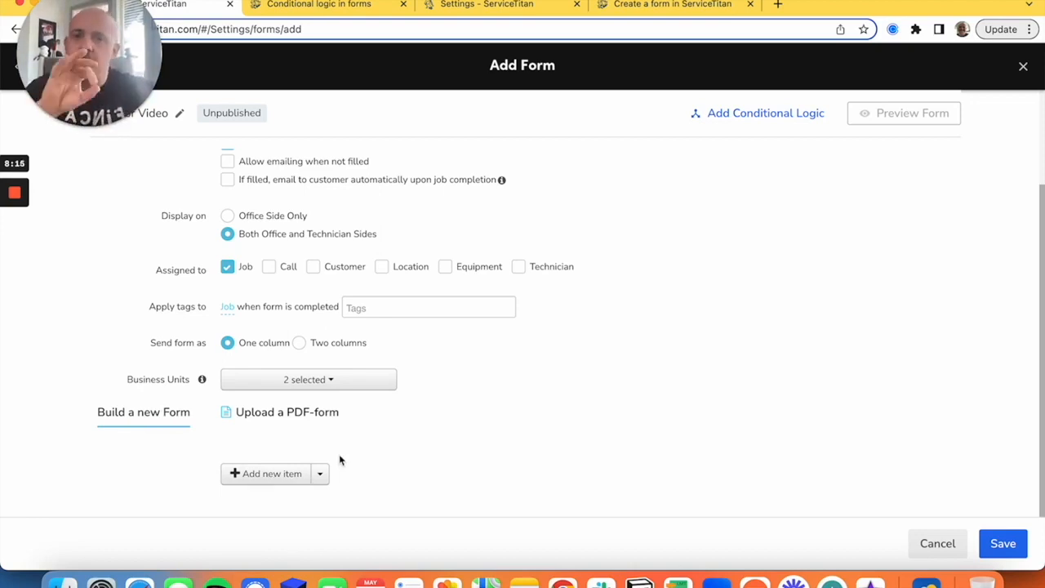
- Add a new section to the form and title it "Basic Information"
left_click(320, 480)
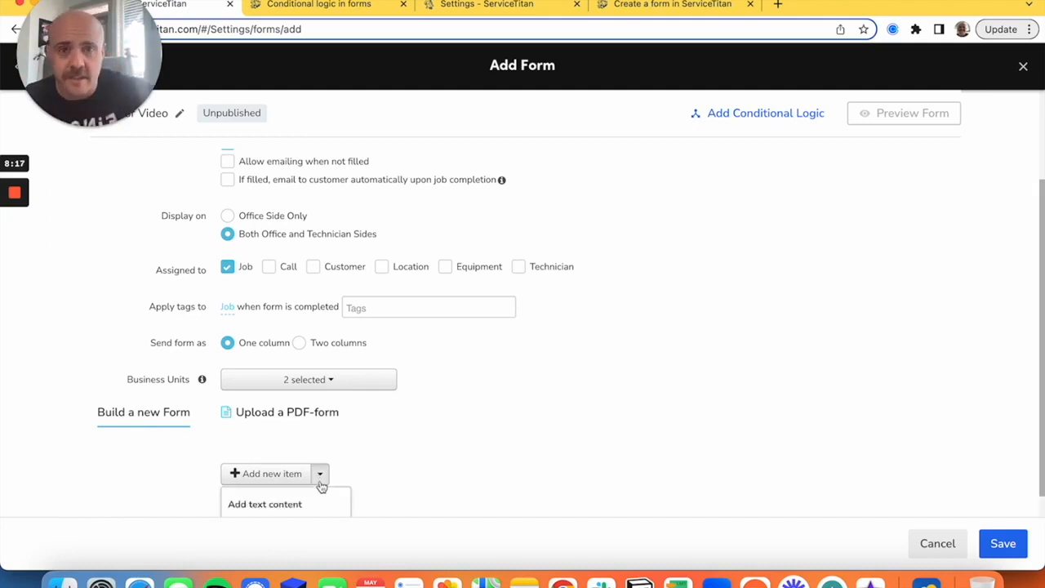
scroll(322, 485, "down", 1)
left_click(270, 500)
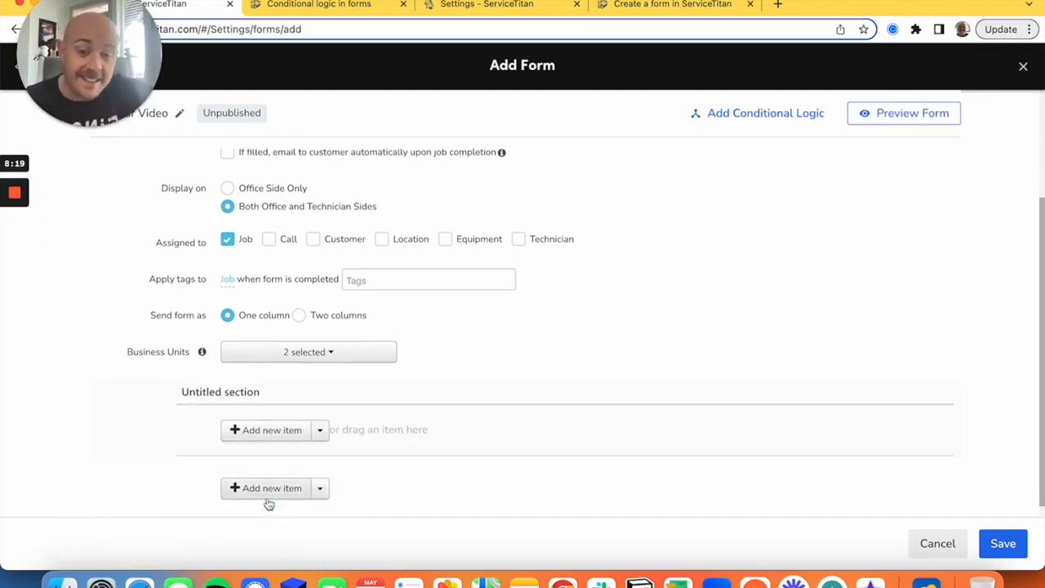
double_click(218, 392)
type("Basic Information")
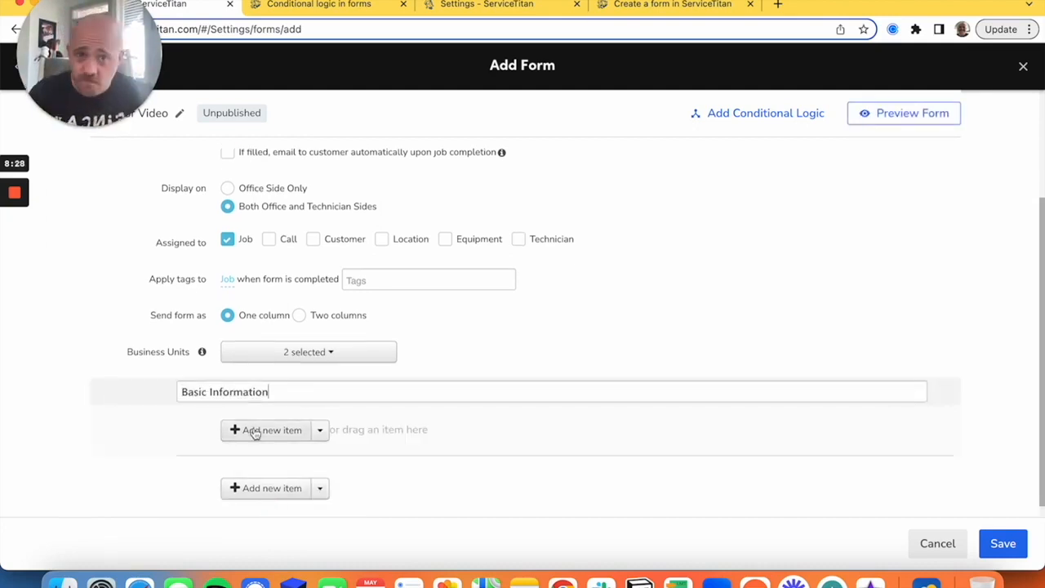
- Add a required item to the Basic Information section with header "Customer Name" and description "Name of the customer"
left_click(255, 433)
scroll(261, 416, "down", 1)
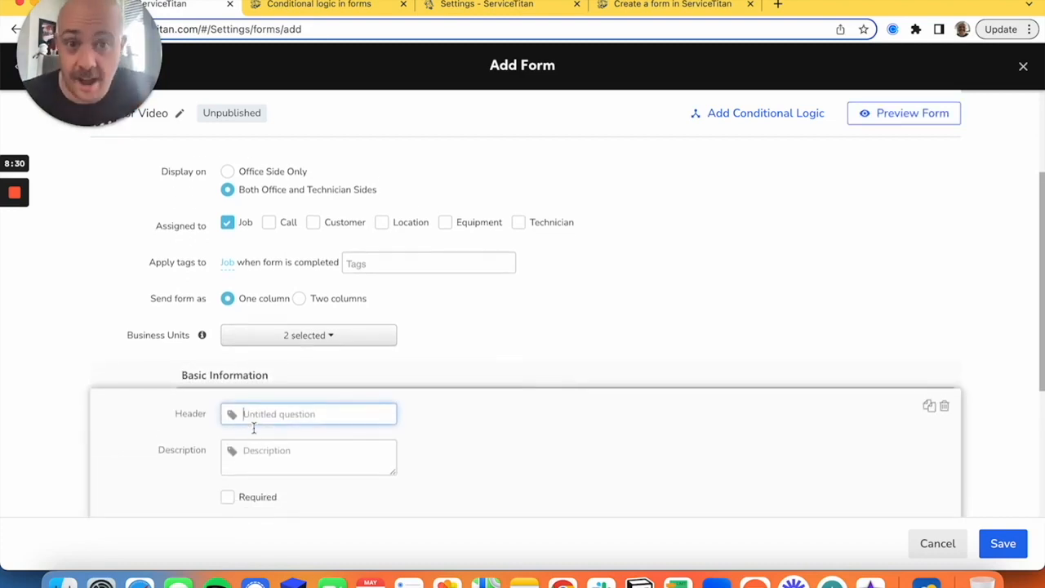
scroll(269, 421, "down", 3)
type("Customer Name")
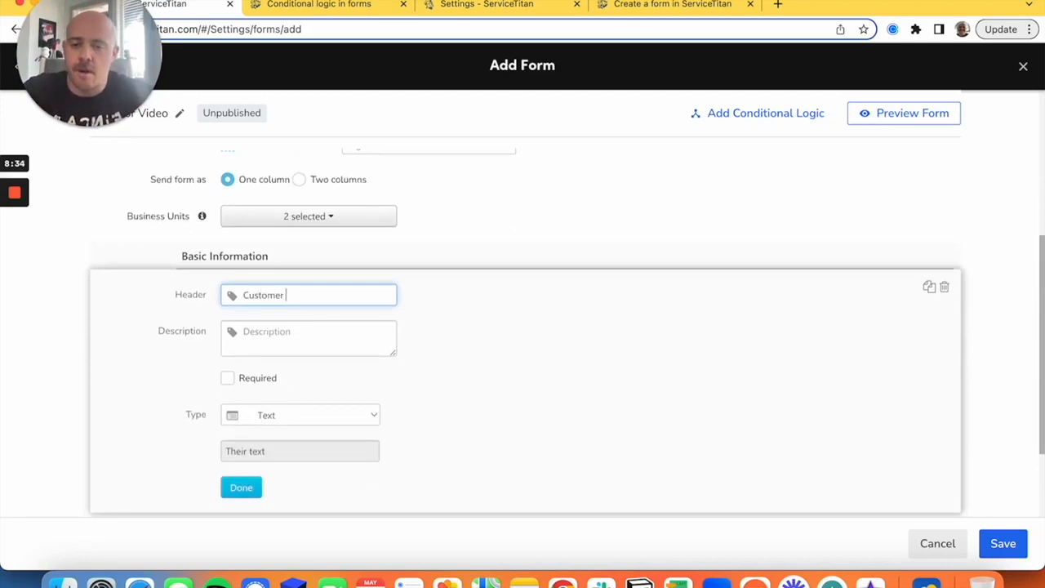
left_click(324, 352)
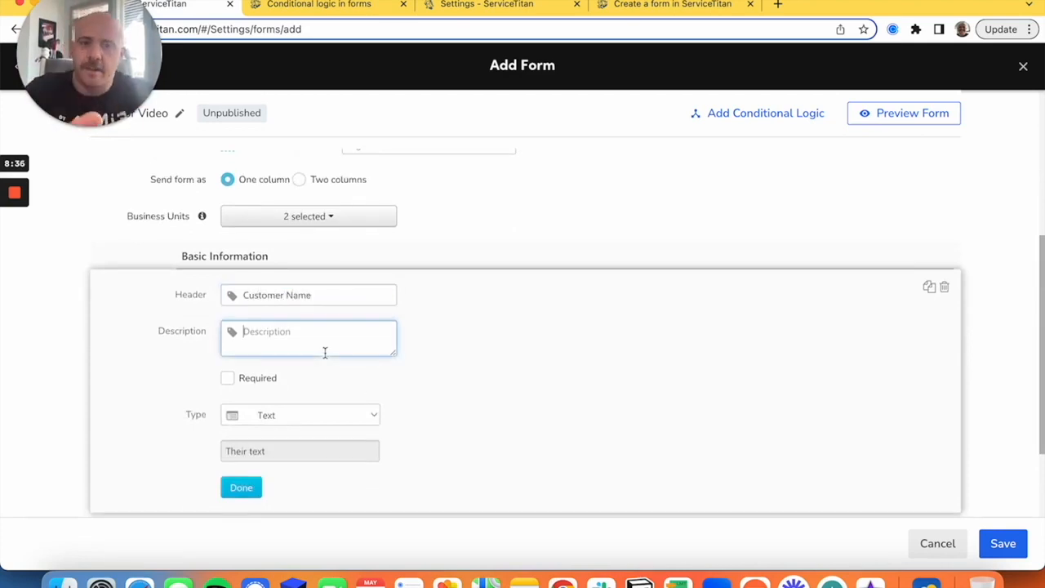
type("Name of the customer")
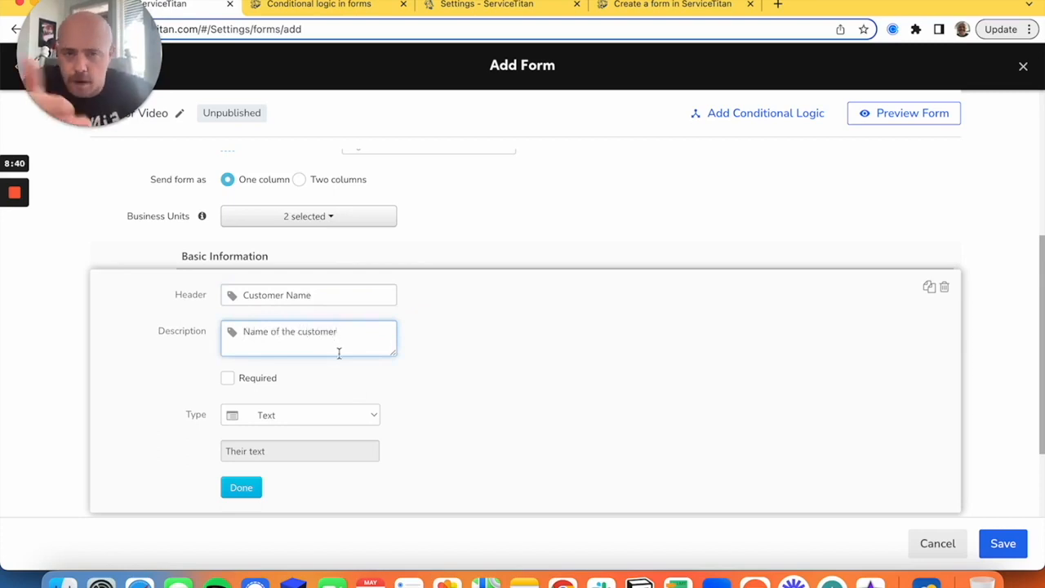
left_click(249, 378)
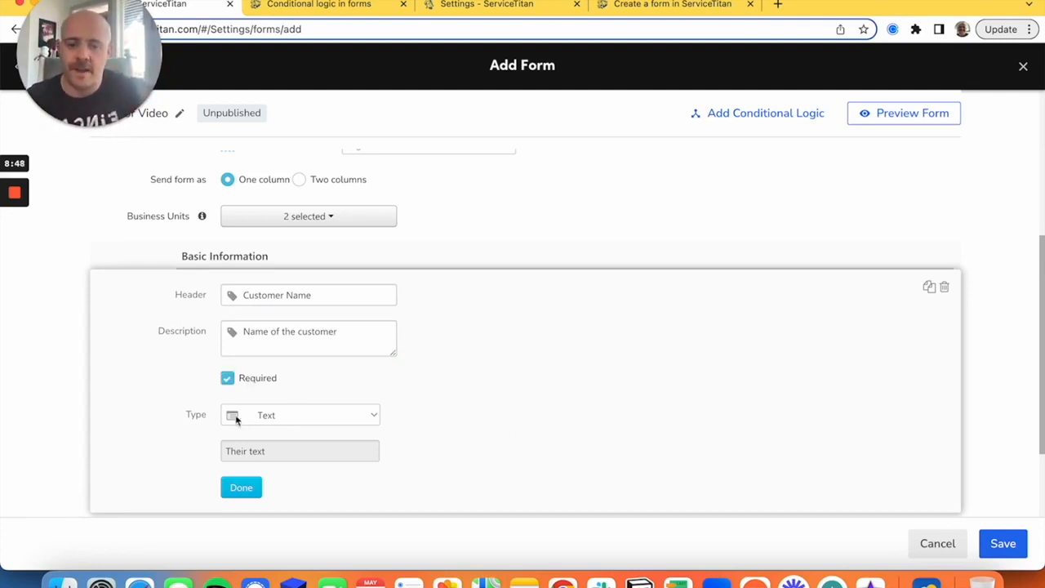
- Review the answer types available for the Customer Name item and set its type to Smart Field
left_click(301, 418)
scroll(302, 412, "down", 1)
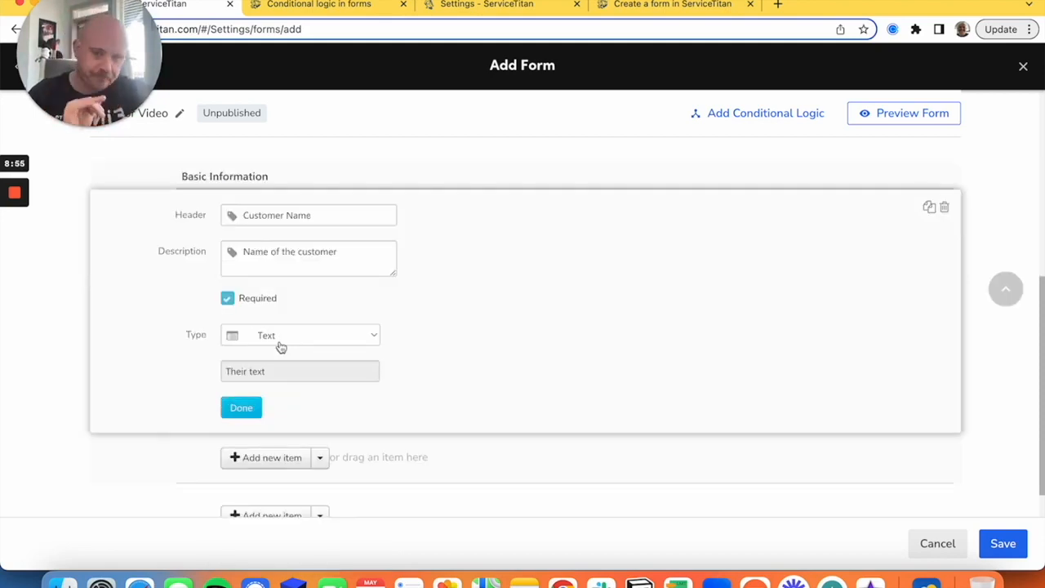
left_click(280, 347)
left_click(280, 341)
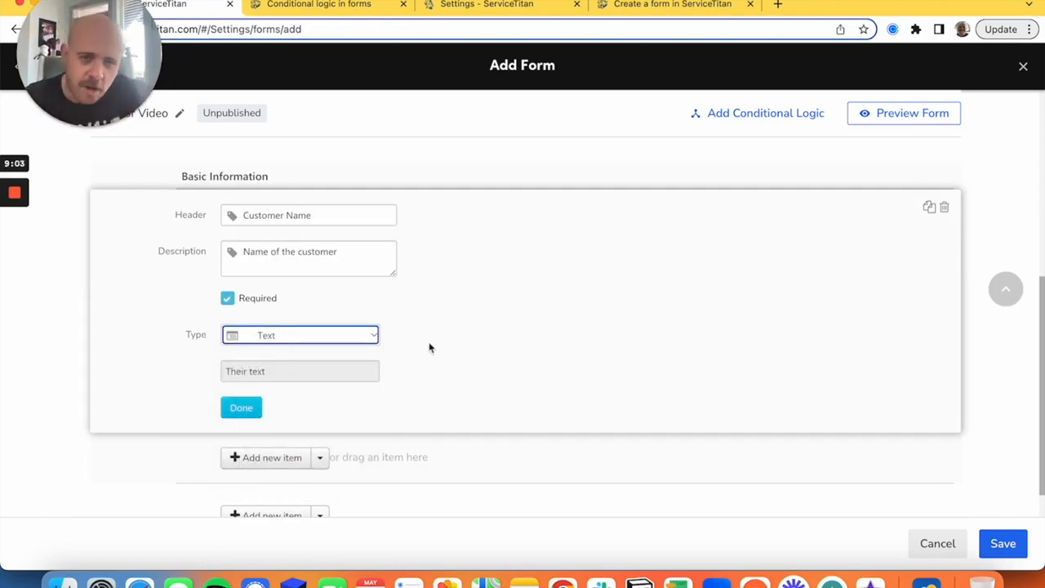
left_click(324, 335)
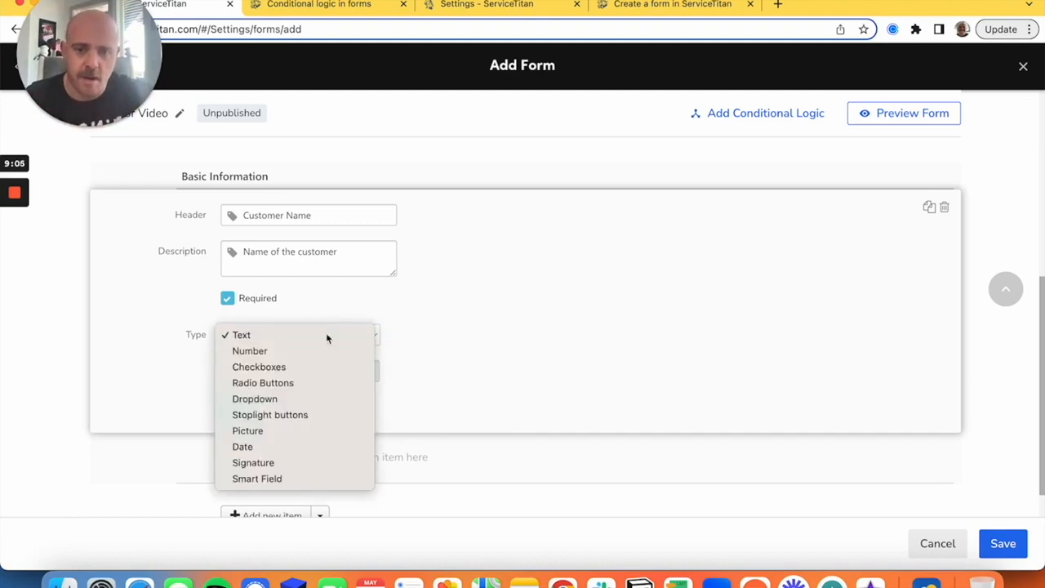
left_click(260, 480)
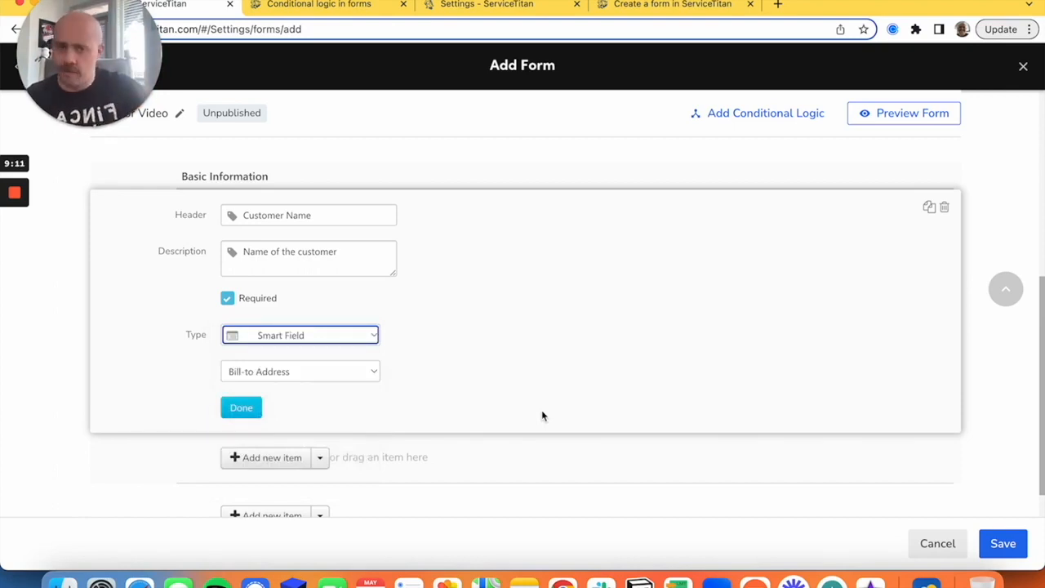
- Choose Customer Name as the smart field for the item and finish editing it
left_click(270, 374)
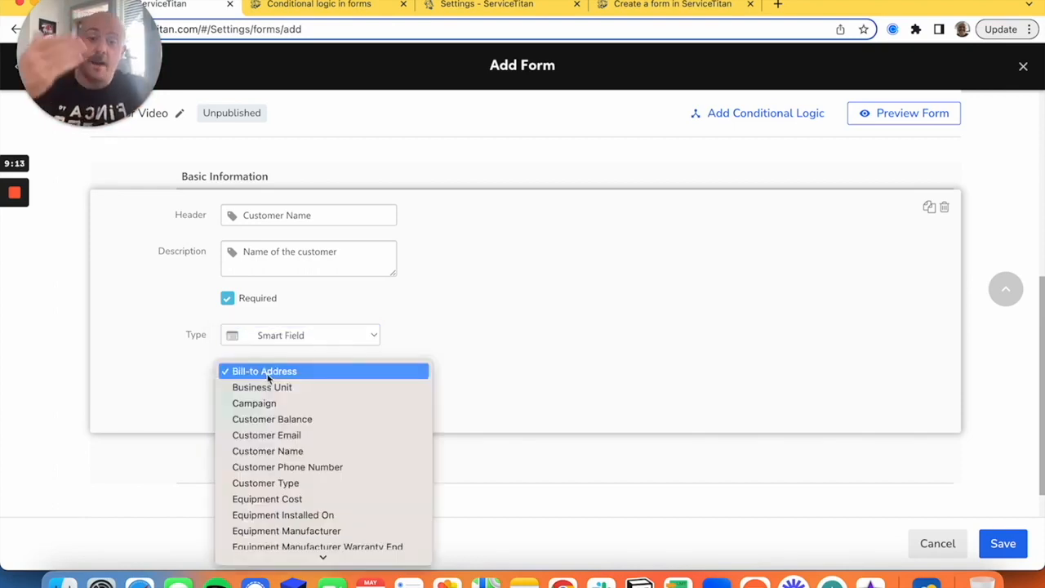
left_click(535, 356)
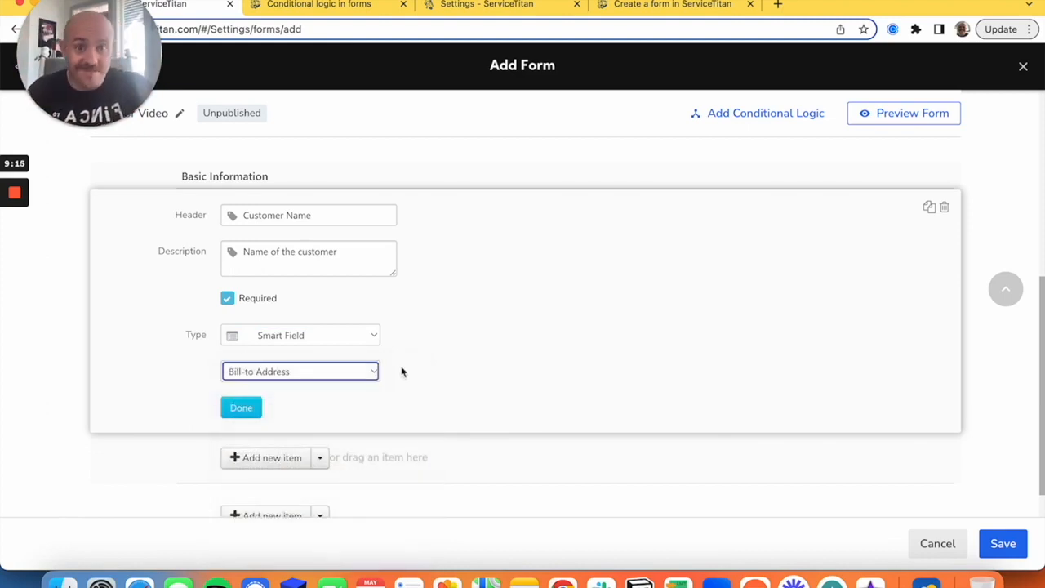
left_click(319, 336)
left_click(501, 322)
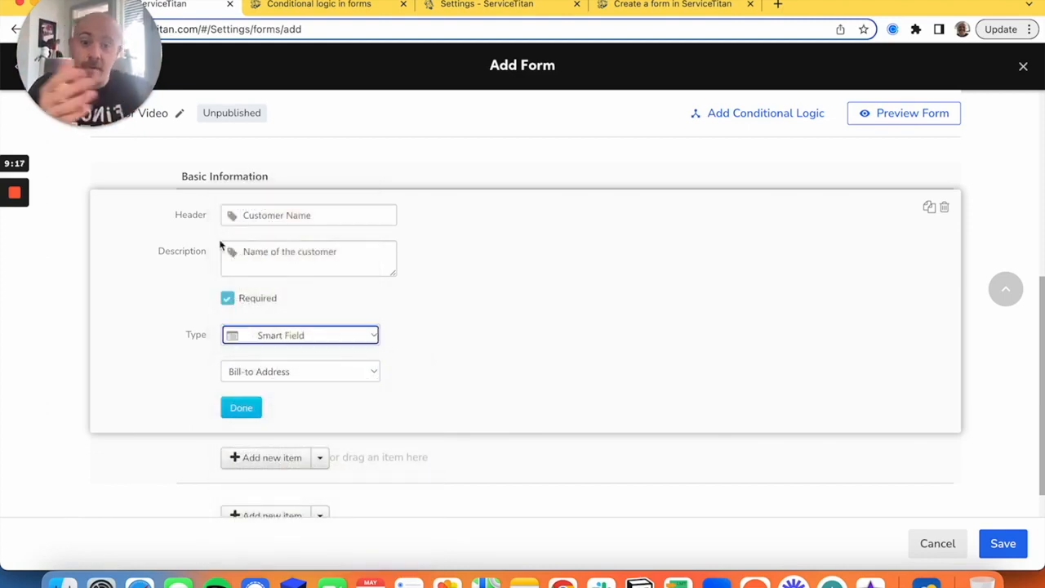
left_click(306, 374)
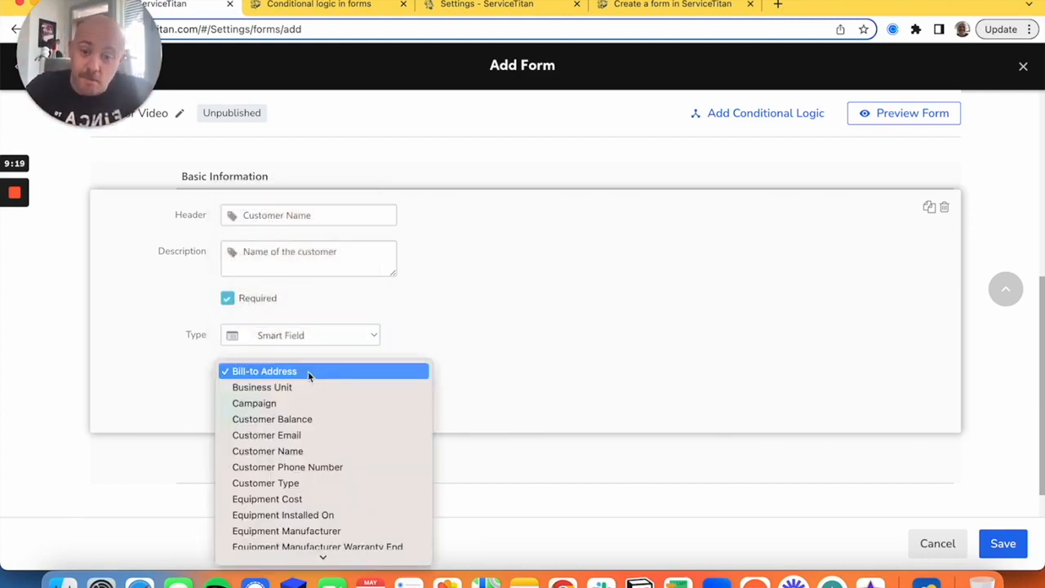
left_click(348, 450)
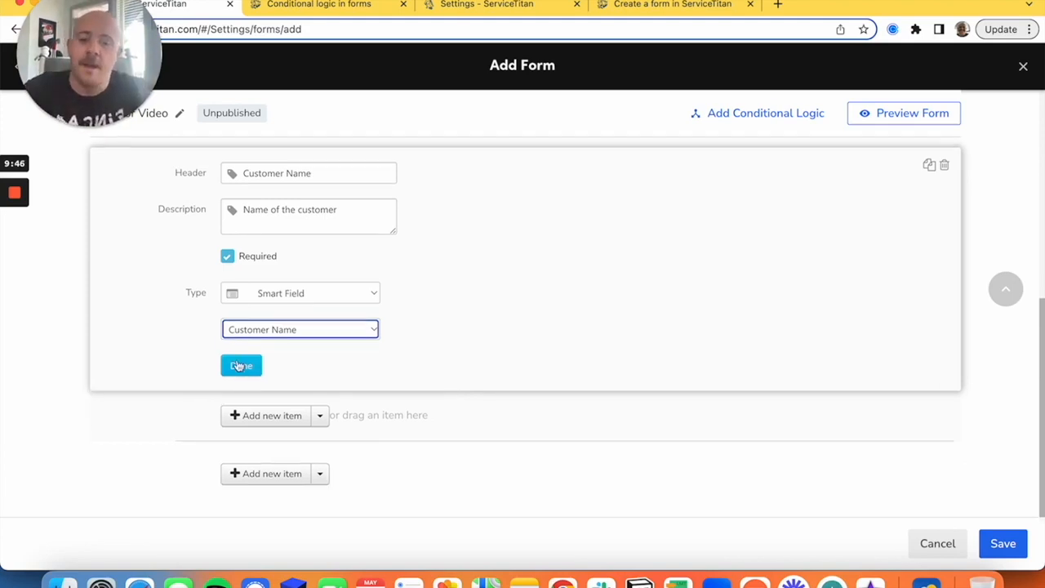
left_click(241, 366)
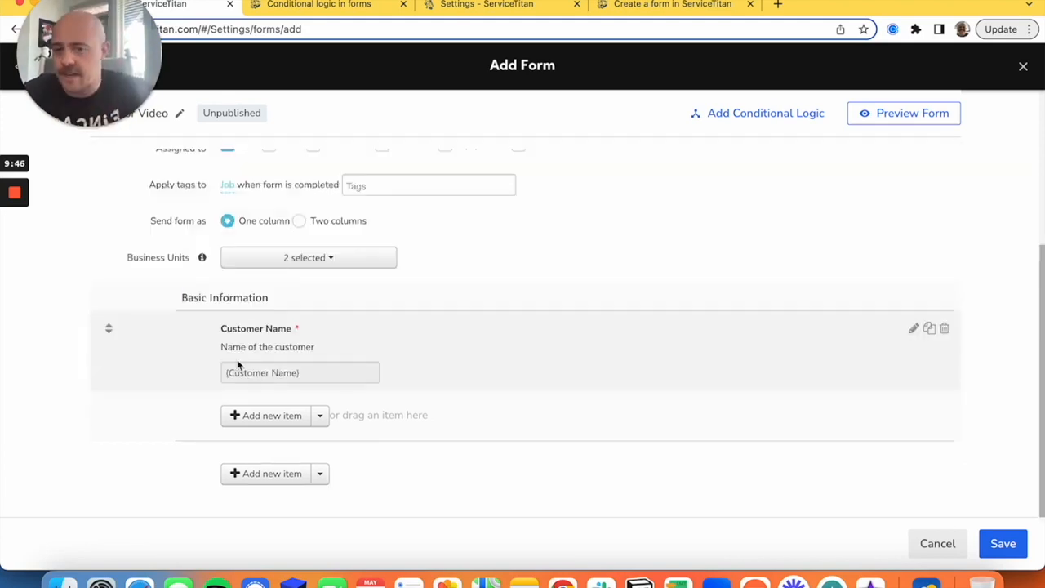
- Add a required item headed "Today's Date" to the Basic Information section and set its type to Date
left_click(304, 417)
type("Today's Date")
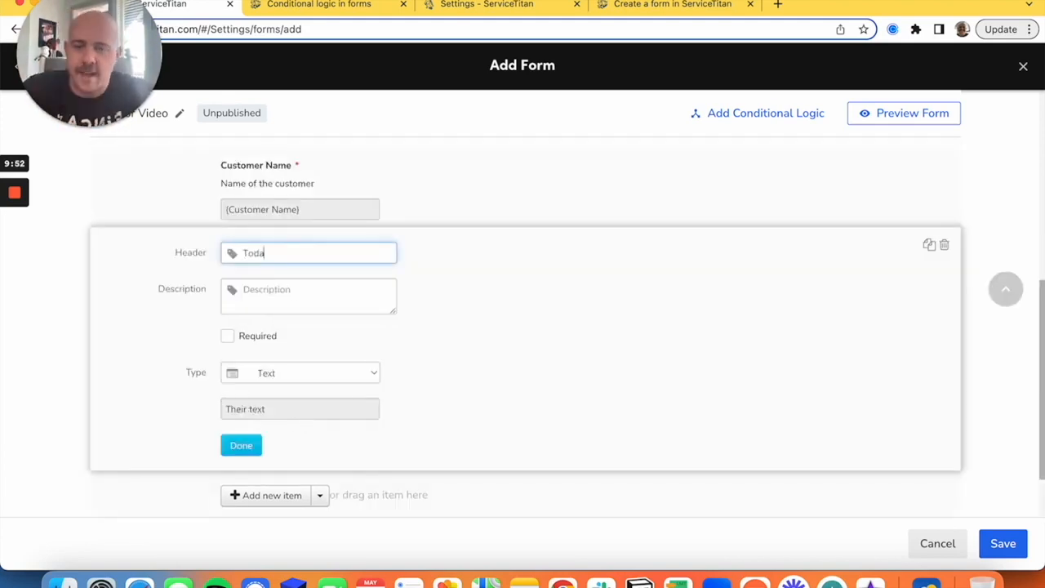
left_click(242, 337)
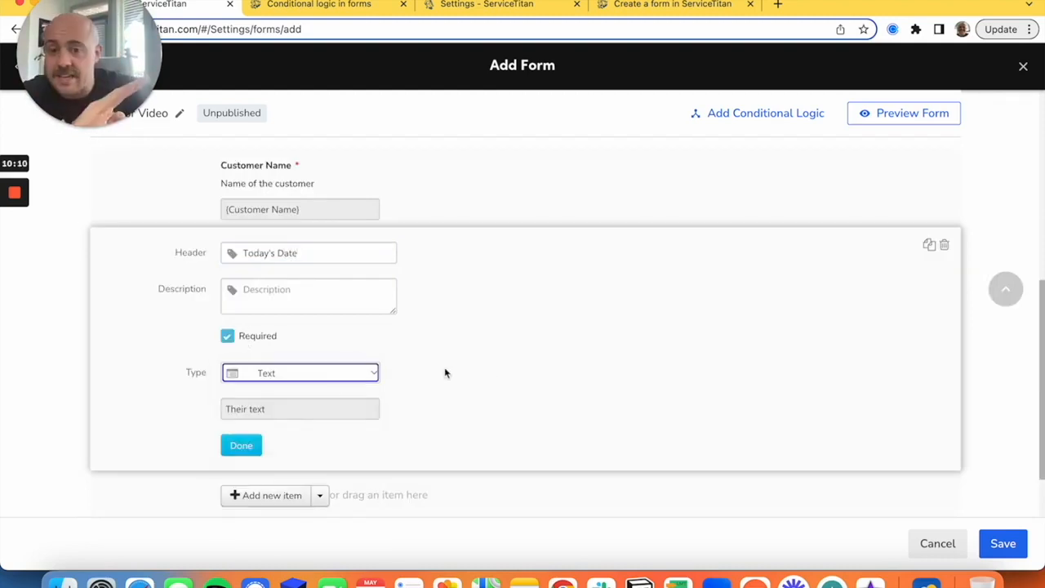
left_click(311, 373)
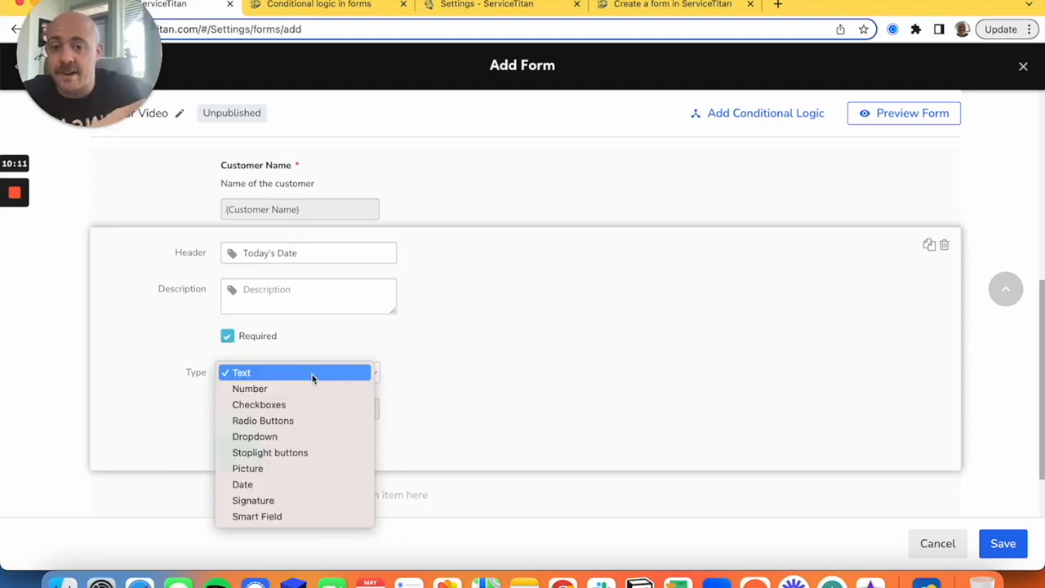
left_click(247, 484)
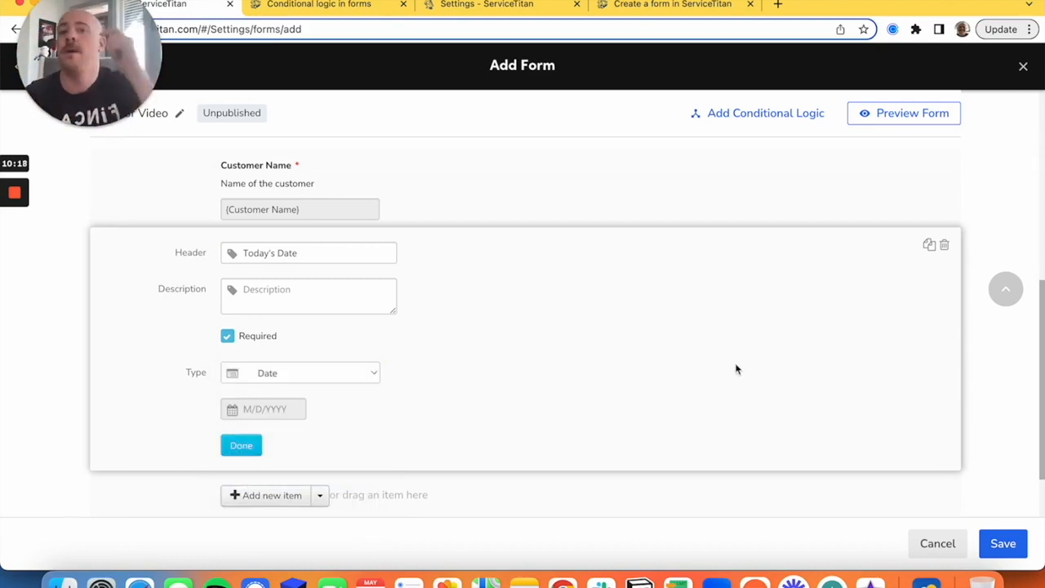
- Change the Today's Date item to a Smart Field that uses Today's Date, and finish editing it
left_click(338, 371)
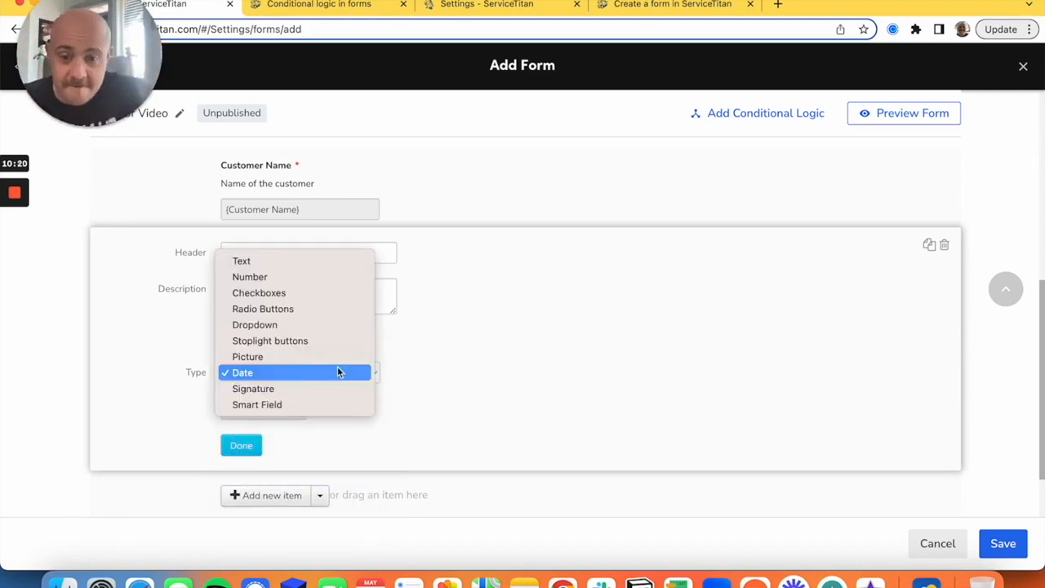
left_click(311, 405)
left_click(257, 410)
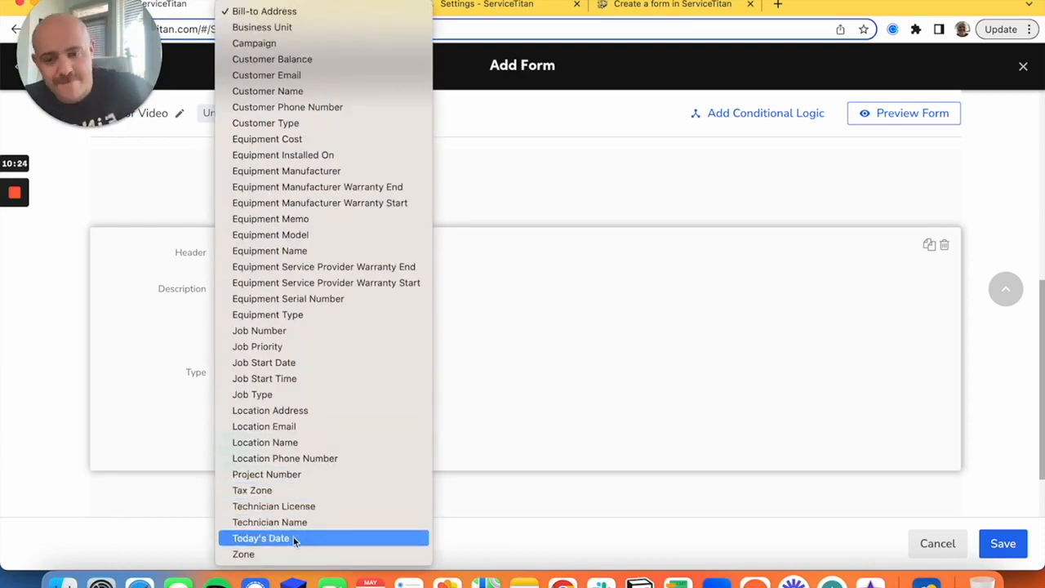
left_click(296, 538)
scroll(716, 370, "down", 1)
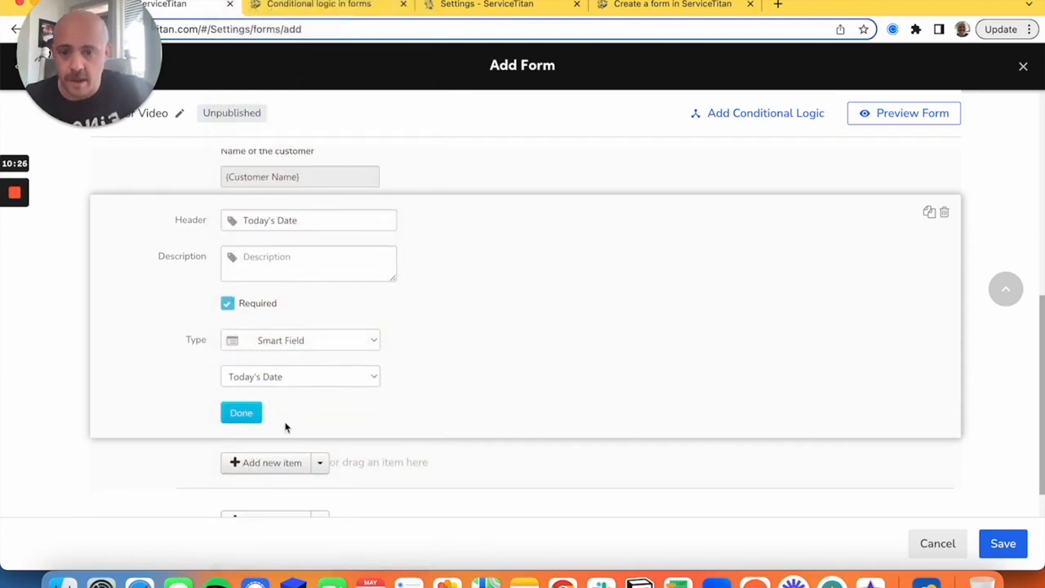
left_click(245, 413)
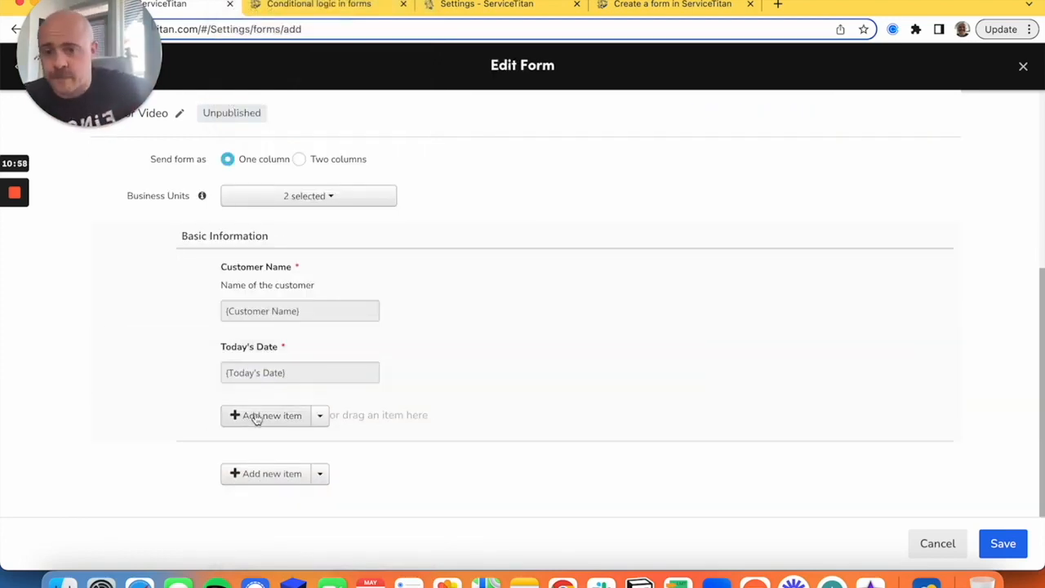
- Add a required item headed "Technician Name" to the Basic Information section with the description "Name of primary tech on job"
left_click(254, 416)
scroll(297, 391, "down", 3)
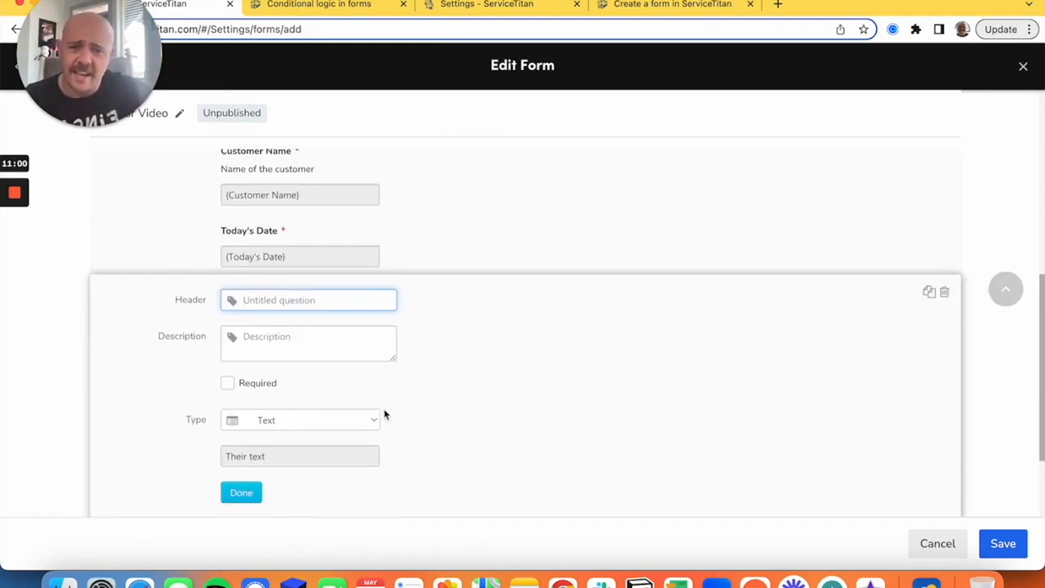
type("Tec")
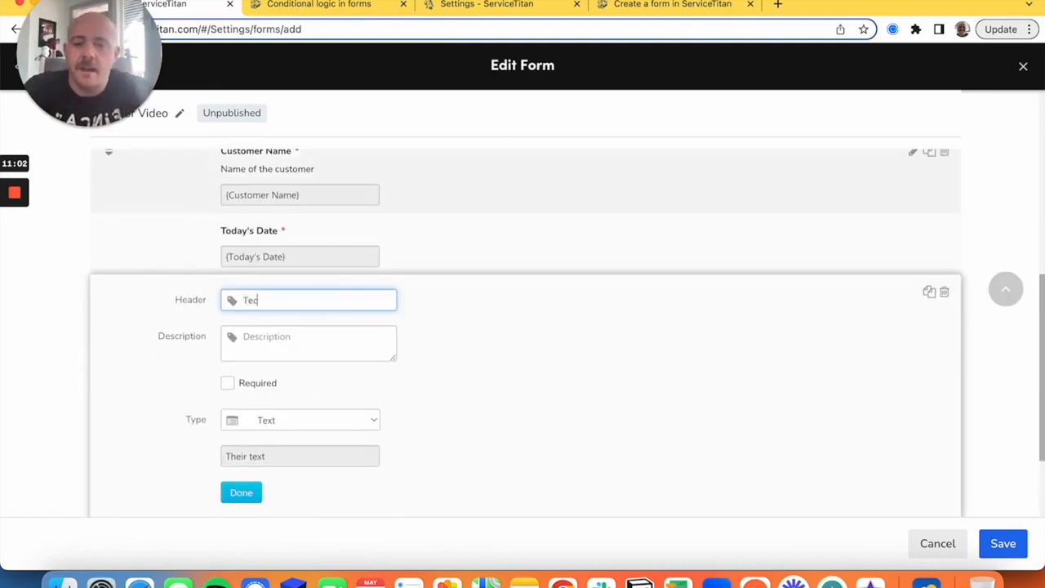
type("hnician Name")
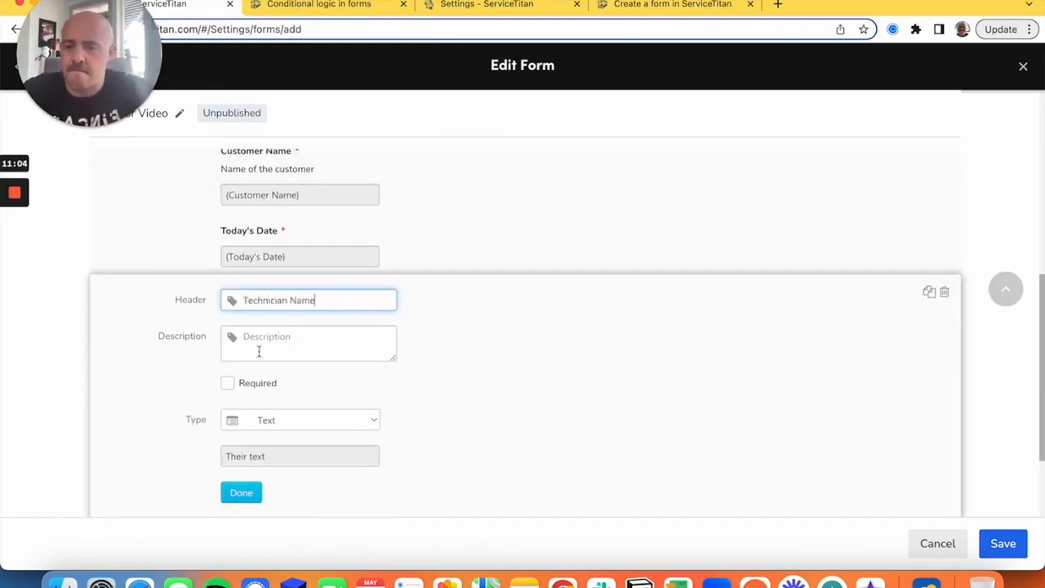
left_click(251, 383)
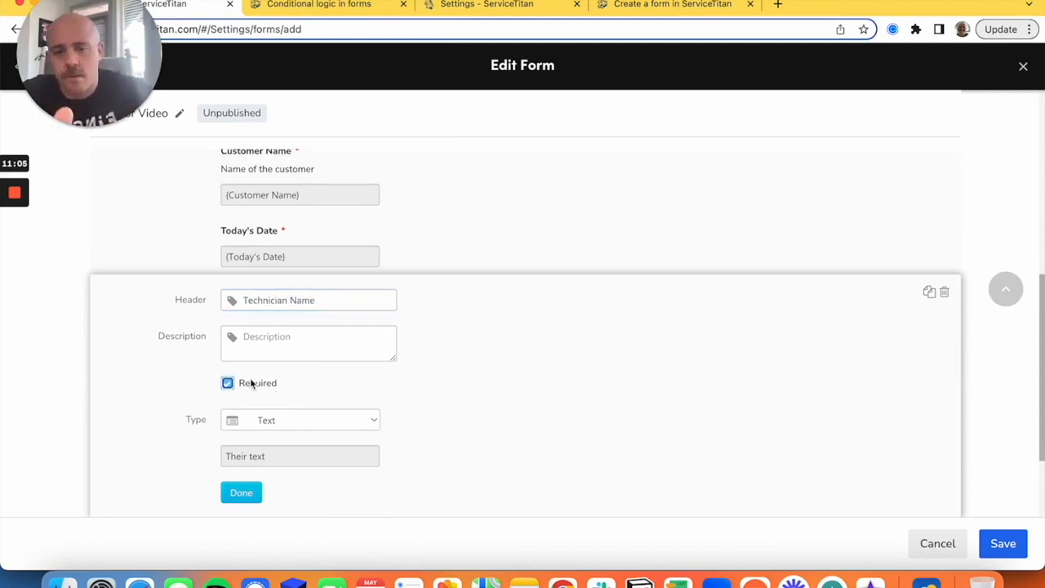
left_click(322, 355)
scroll(321, 343, "down", 1)
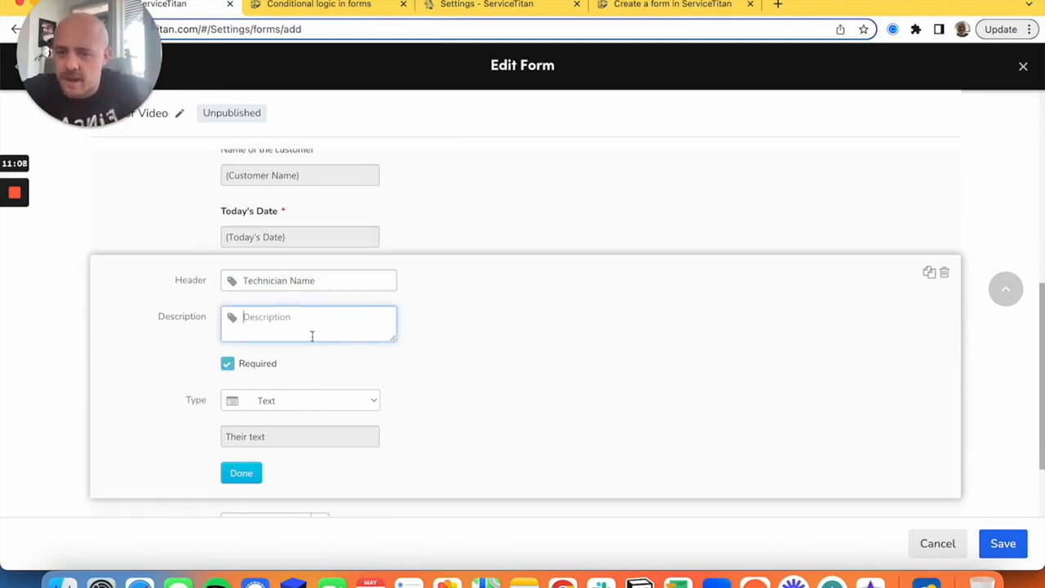
type("Name of")
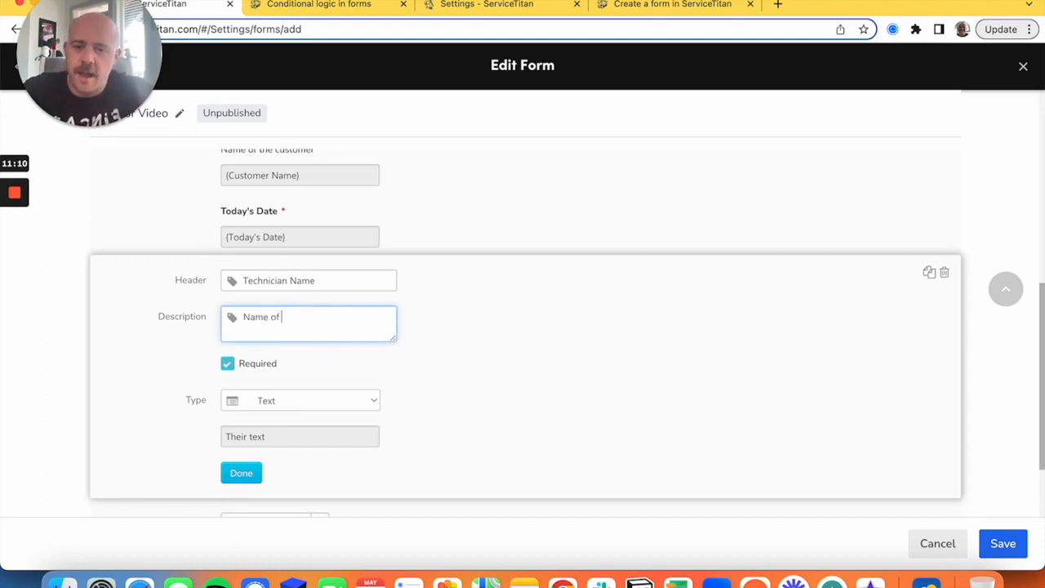
type(" primary tec")
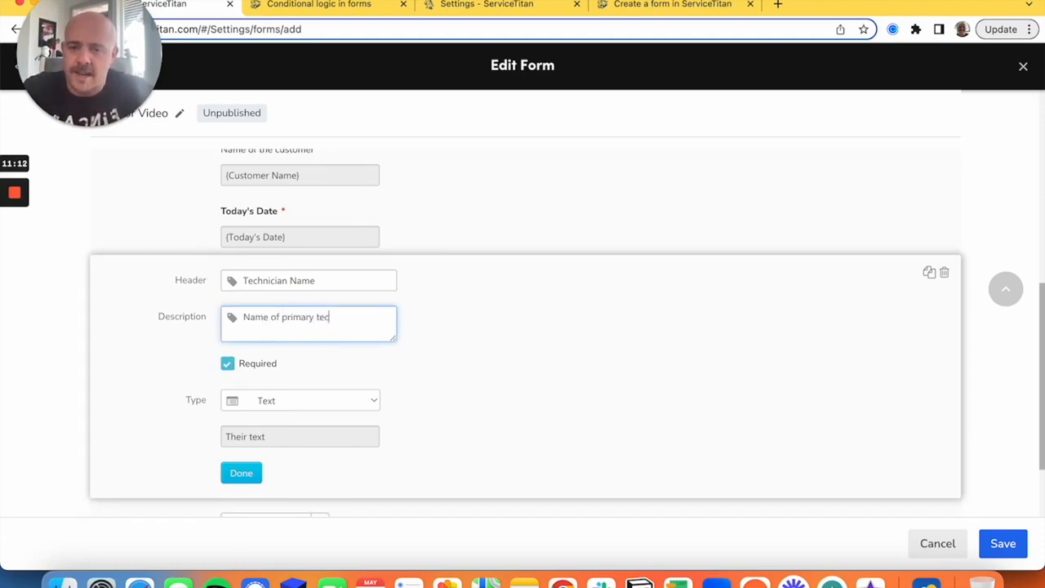
type("h on job")
- Set the Technician Name item's type to Smart Field, choose Technician Name as the field, and finish editing it
left_click(348, 408)
left_click(345, 464)
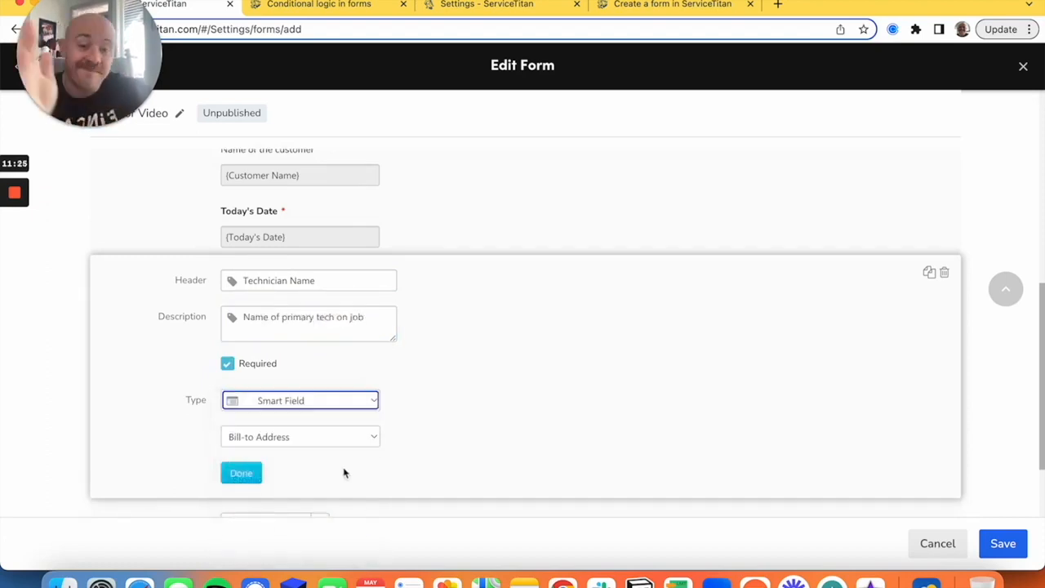
left_click(343, 437)
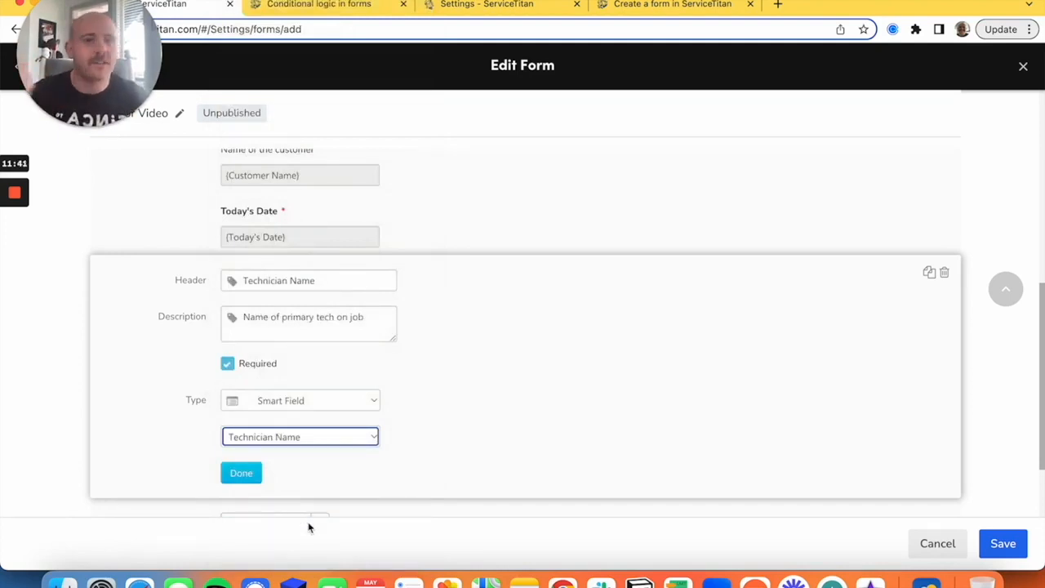
left_click(568, 329)
scroll(569, 329, "down", 3)
left_click(242, 366)
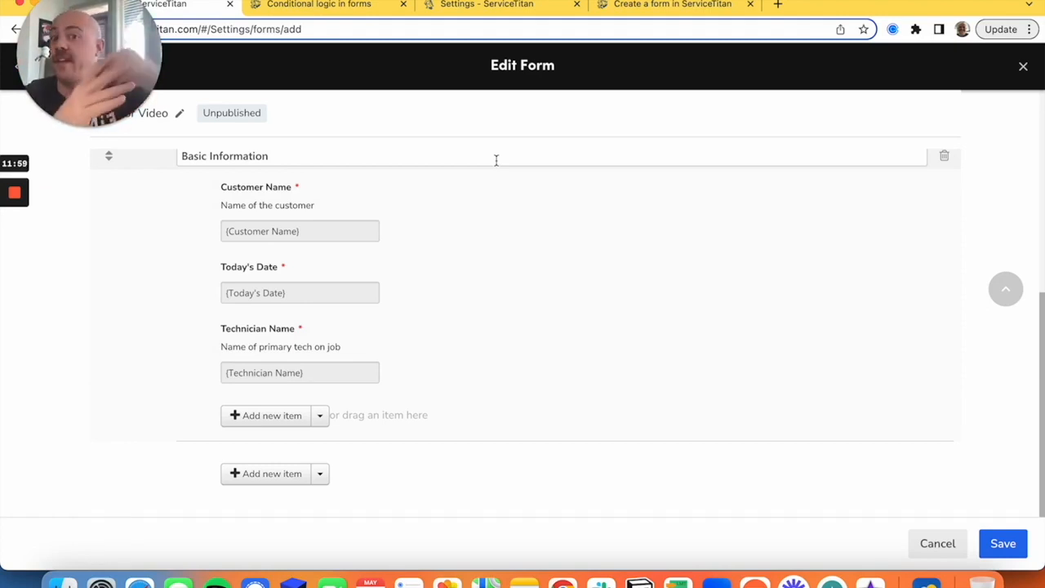
- Add a required item headed "Job Number" to the Basic Information section and set its type to Number
left_click(265, 415)
type("Job N")
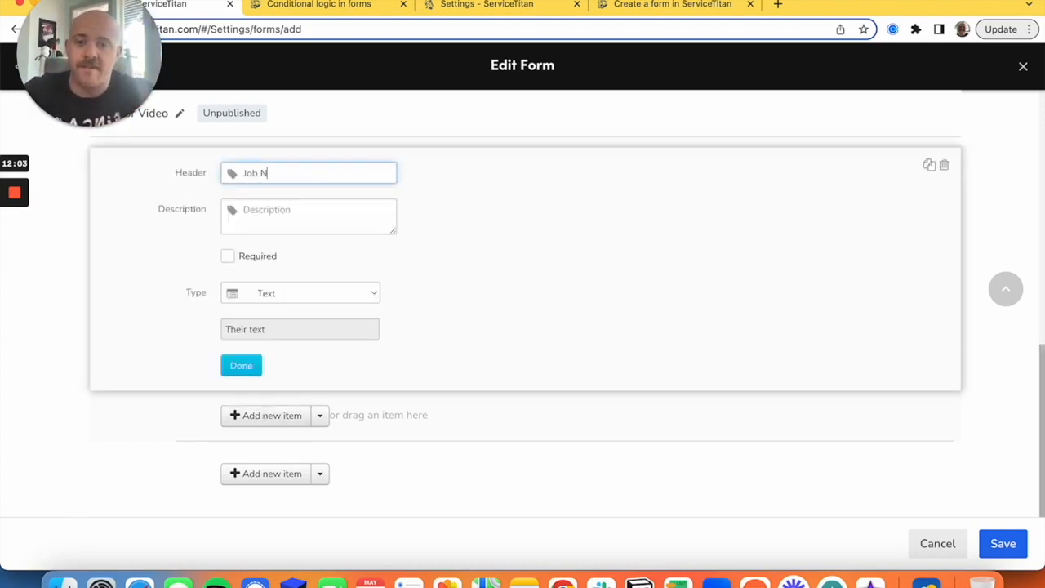
type("umber")
left_click(249, 259)
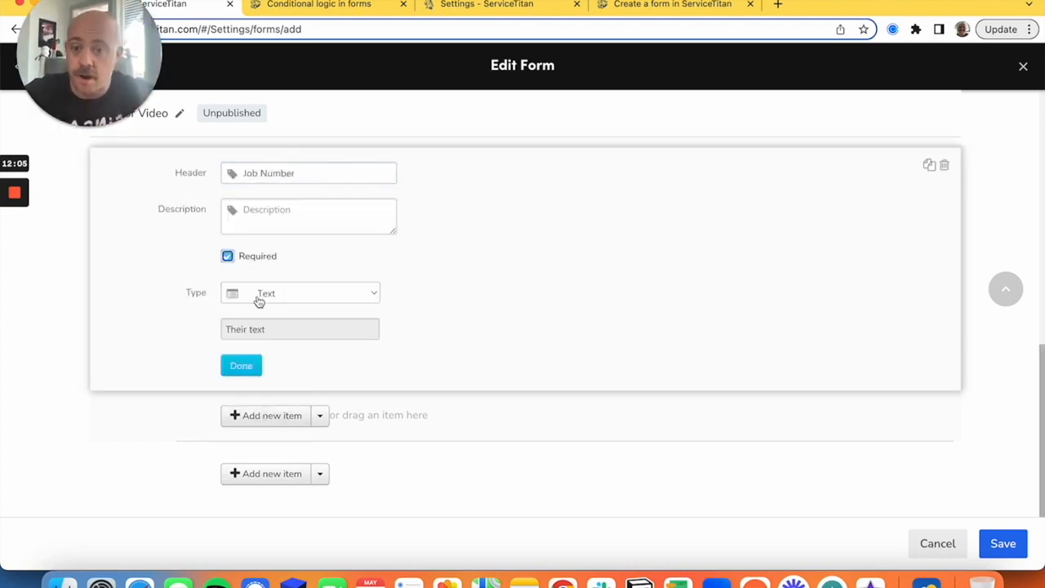
left_click(262, 294)
left_click(272, 300)
left_click(272, 304)
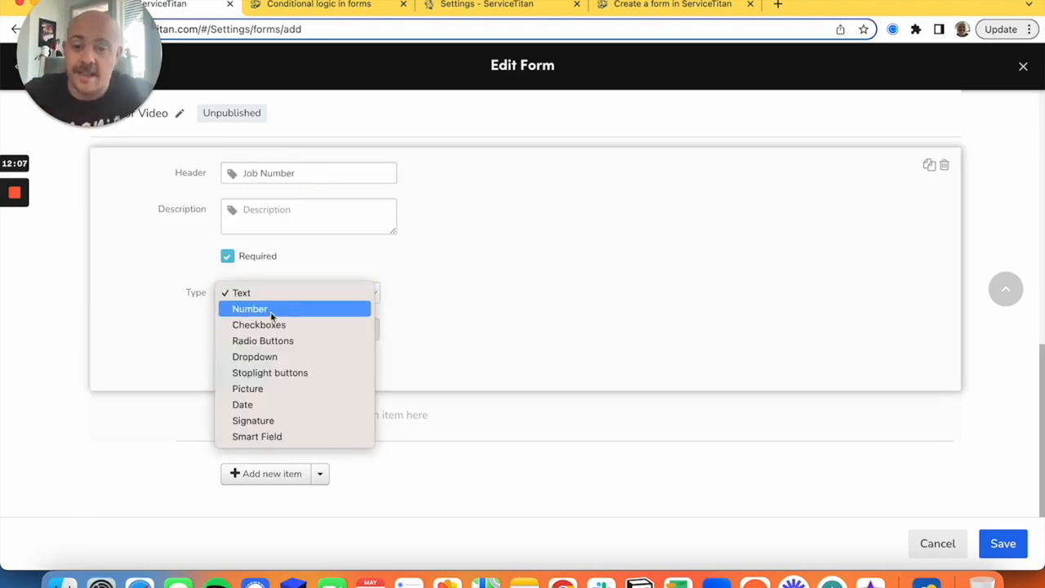
left_click(270, 310)
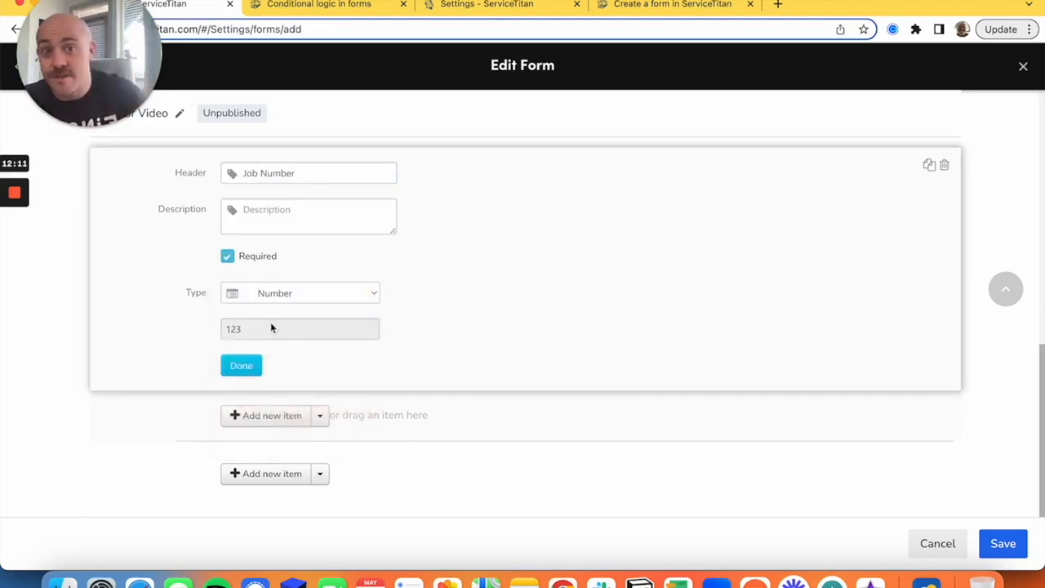
- Try Smart Field as the Job Number item's type and look through the available smart fields
left_click(275, 293)
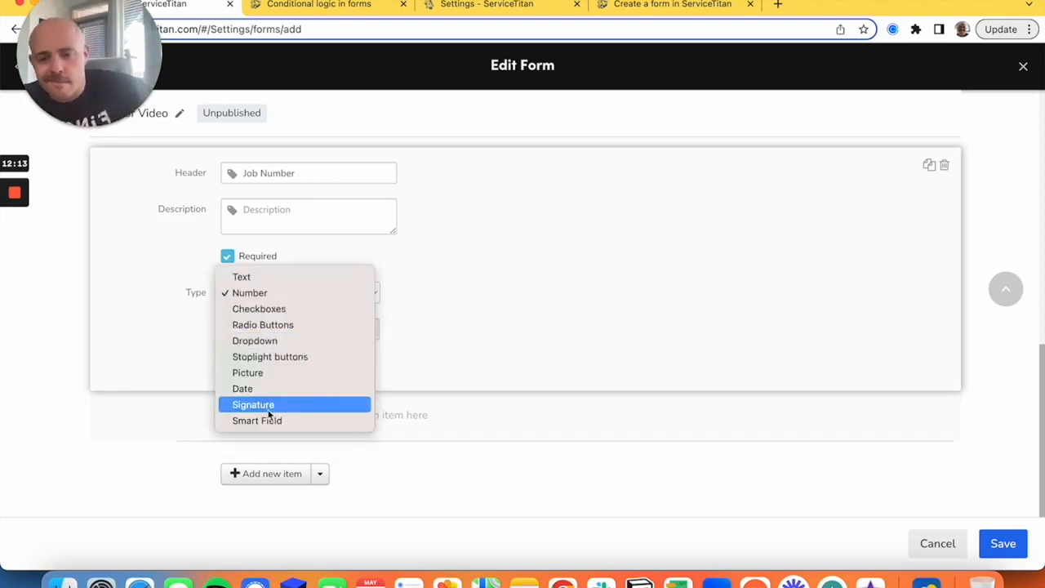
left_click(275, 422)
left_click(294, 325)
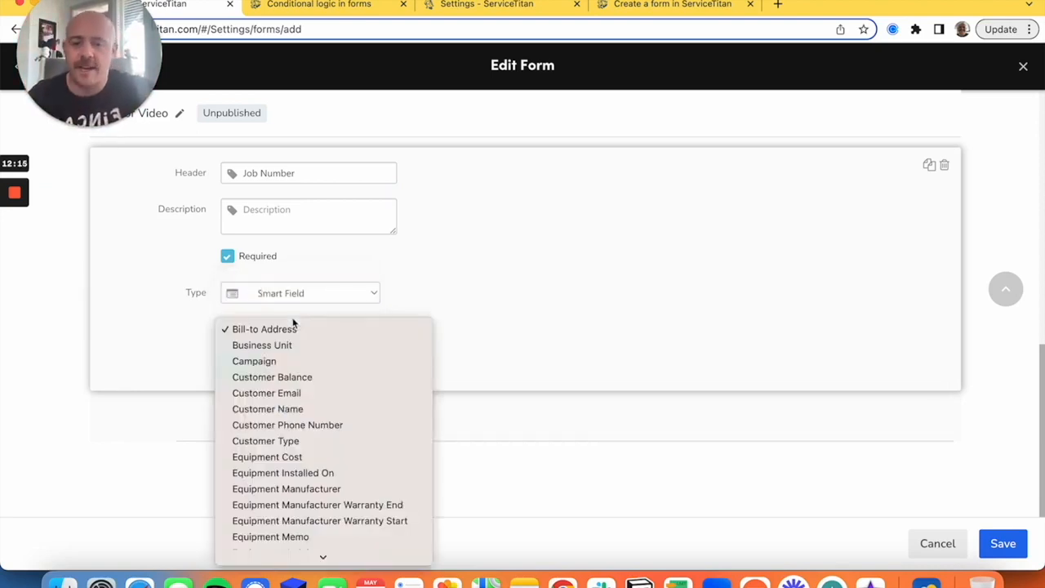
key("j")
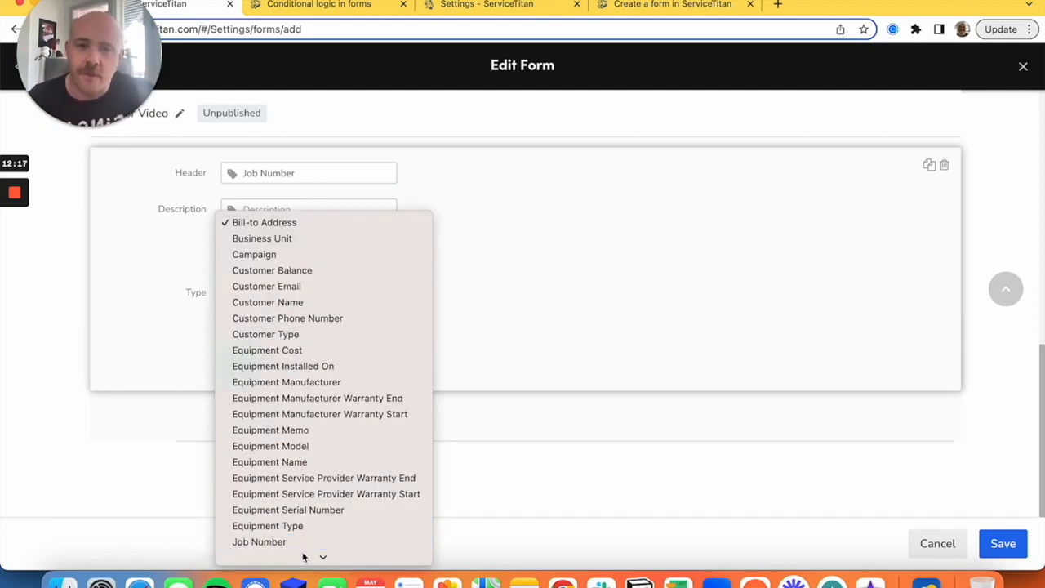
left_click(685, 286)
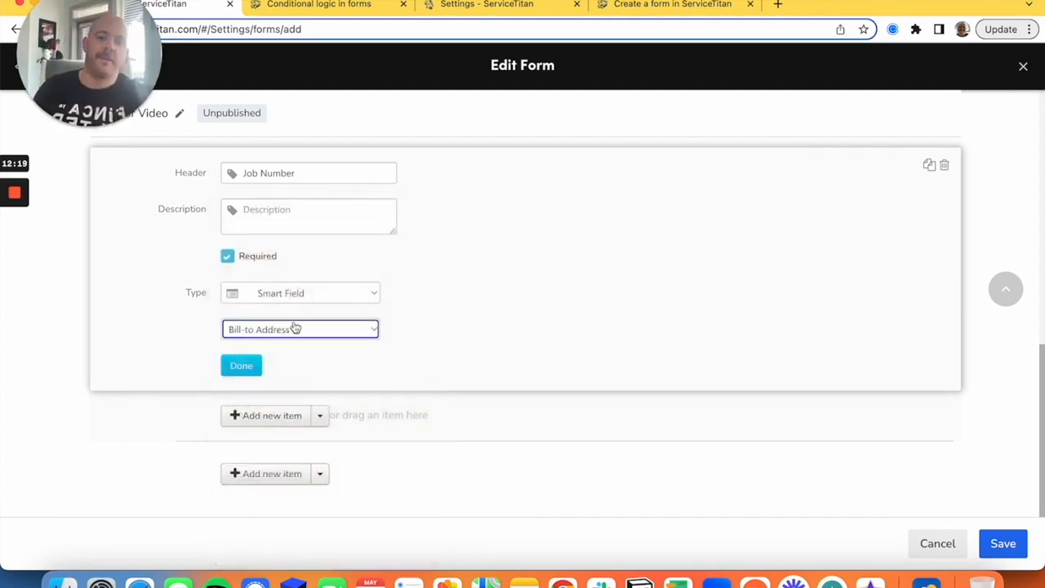
- Set the Job Number item's type back to Number and finish editing it
left_click(275, 296)
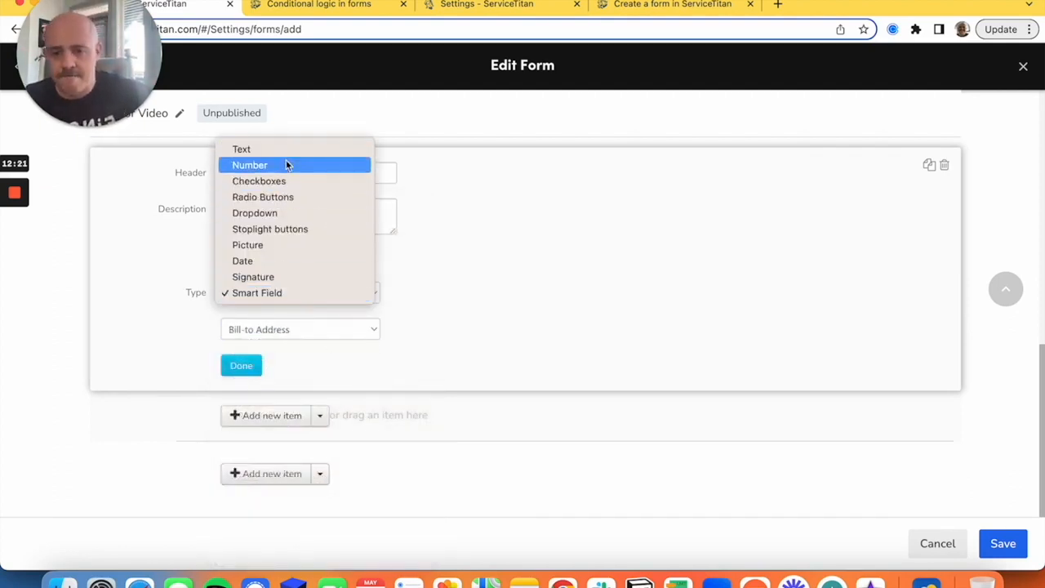
left_click(285, 163)
left_click(241, 366)
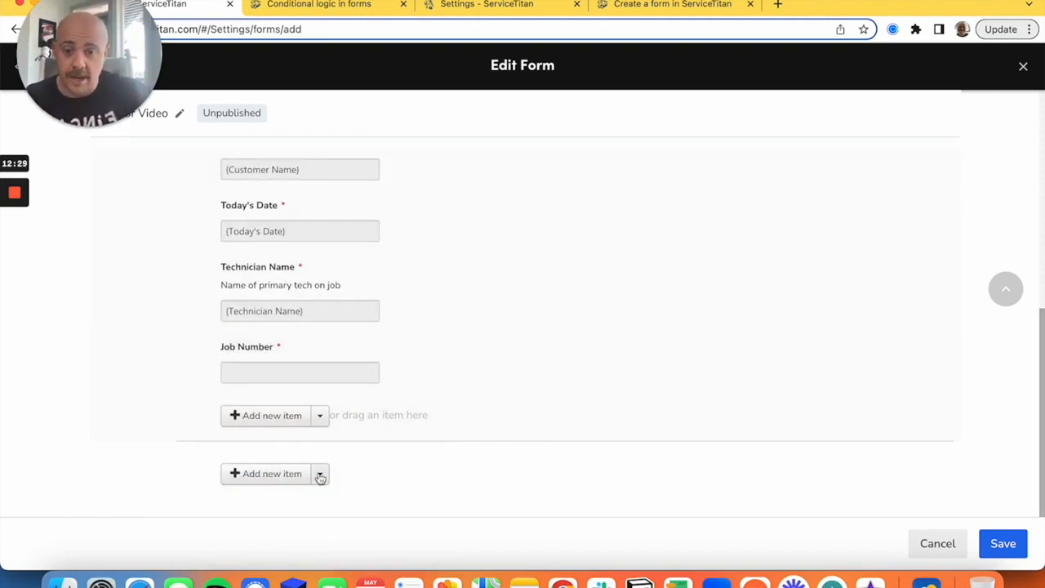
- Add a new section below Basic Information and title it "Questions"
left_click(320, 476)
scroll(322, 477, "down", 1)
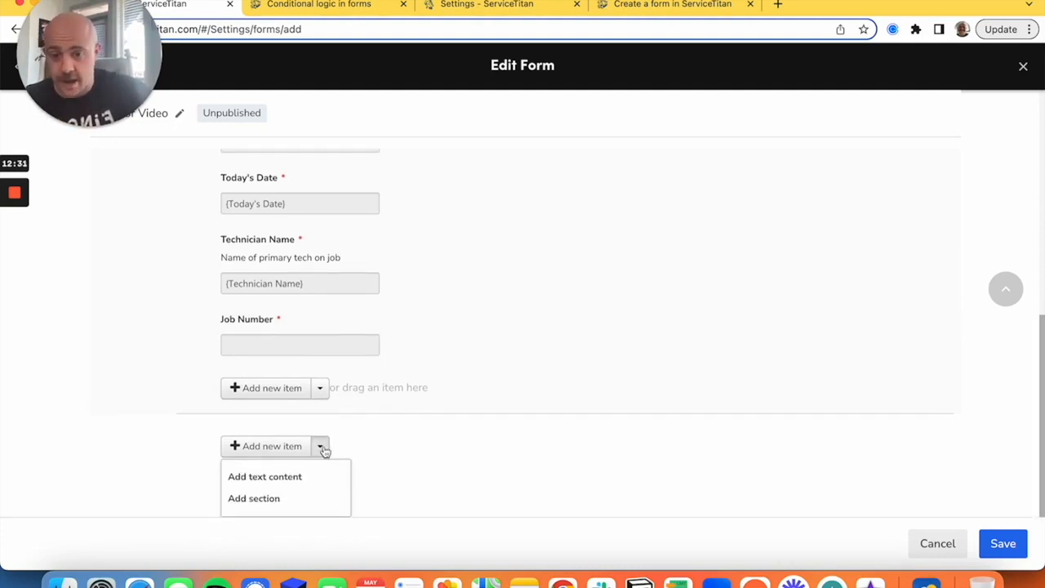
left_click(255, 498)
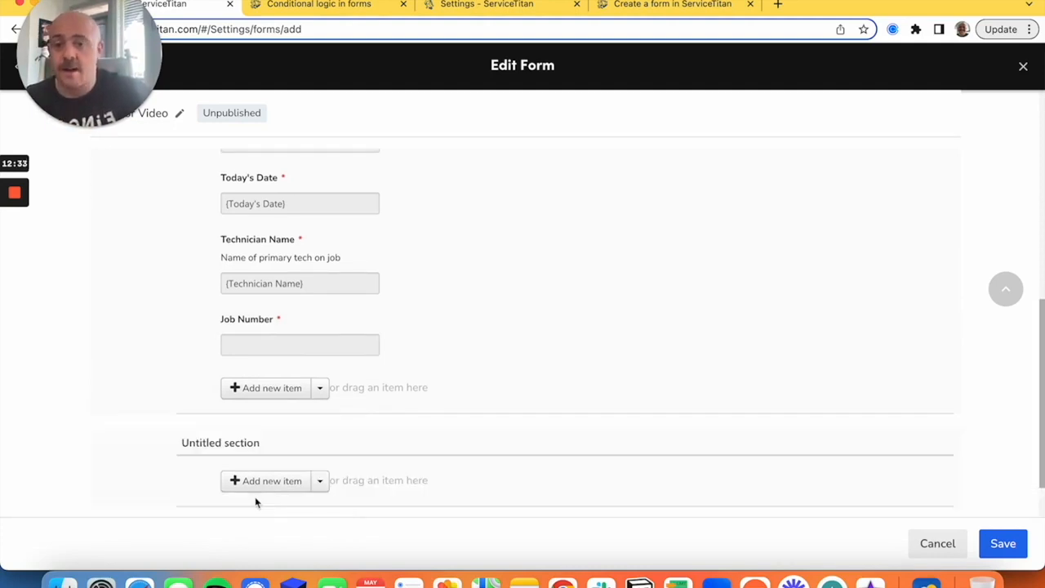
left_click(213, 438)
type("Questions")
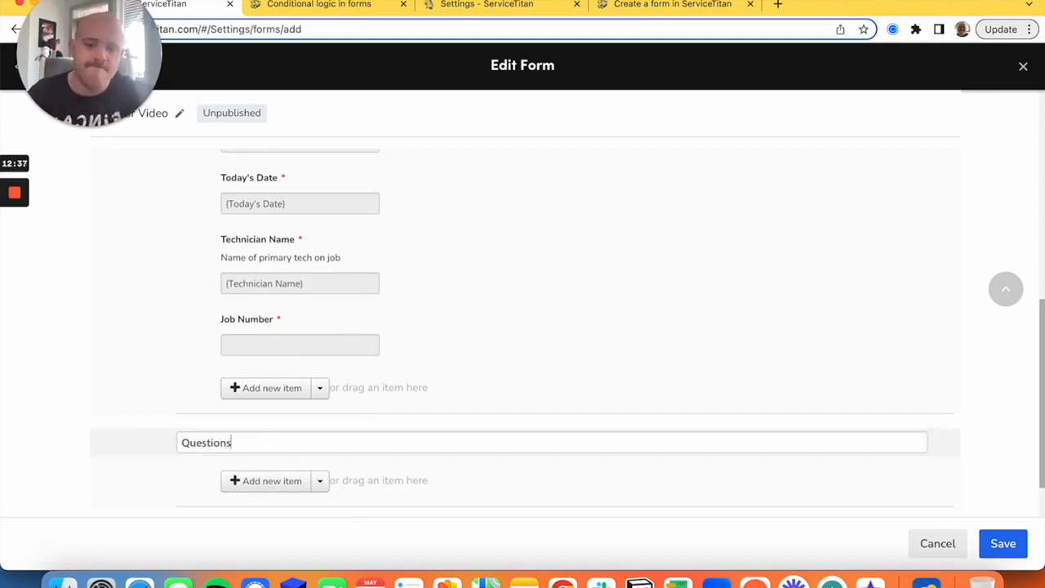
scroll(29, 434, "down", 2)
left_click(41, 378)
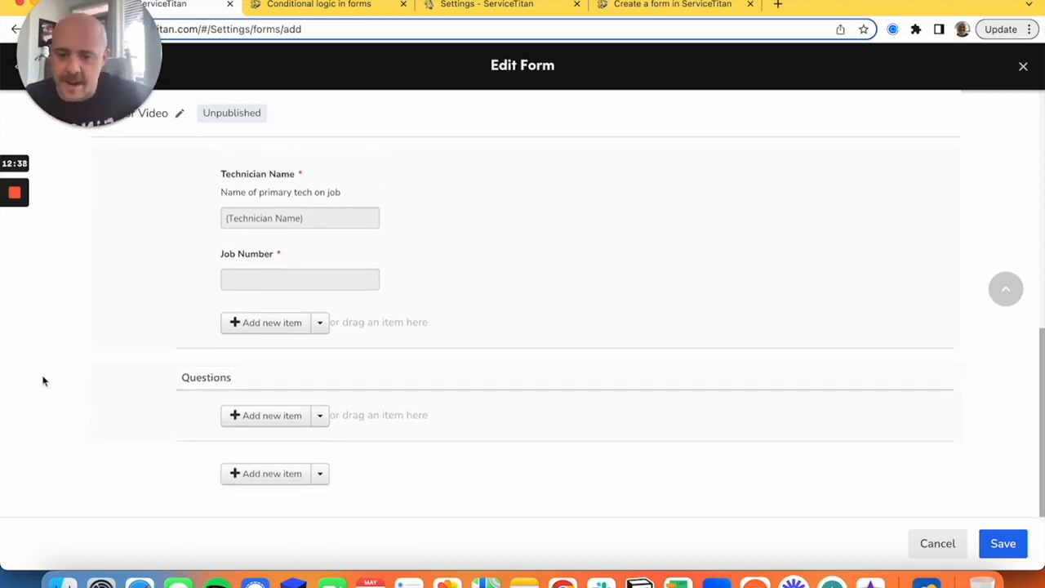
- Add a required Dropdown item headed "Complete?" to the Questions section with the description "Did you complete your tune-up?"
left_click(300, 417)
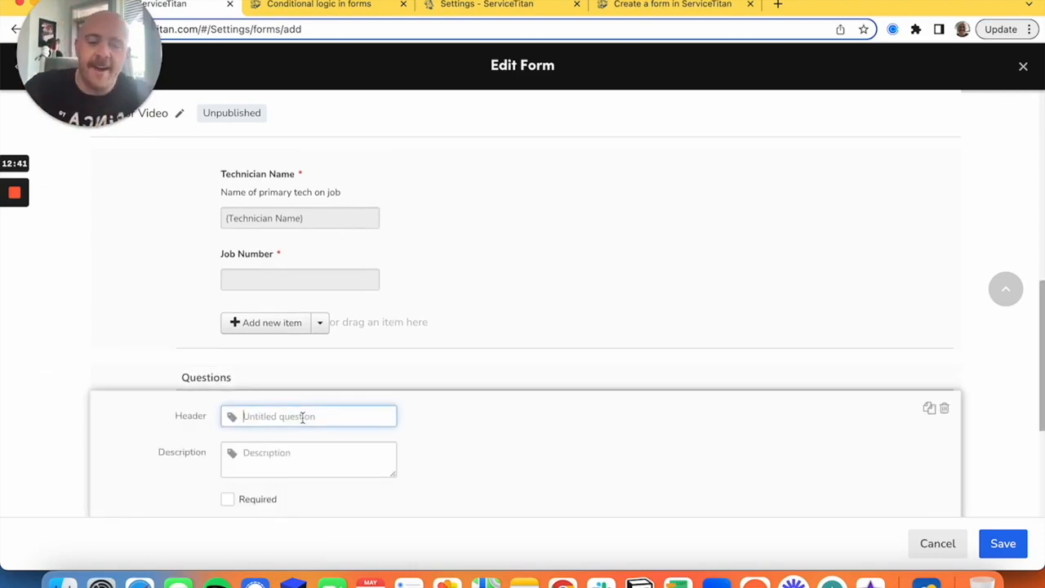
type("Complete")
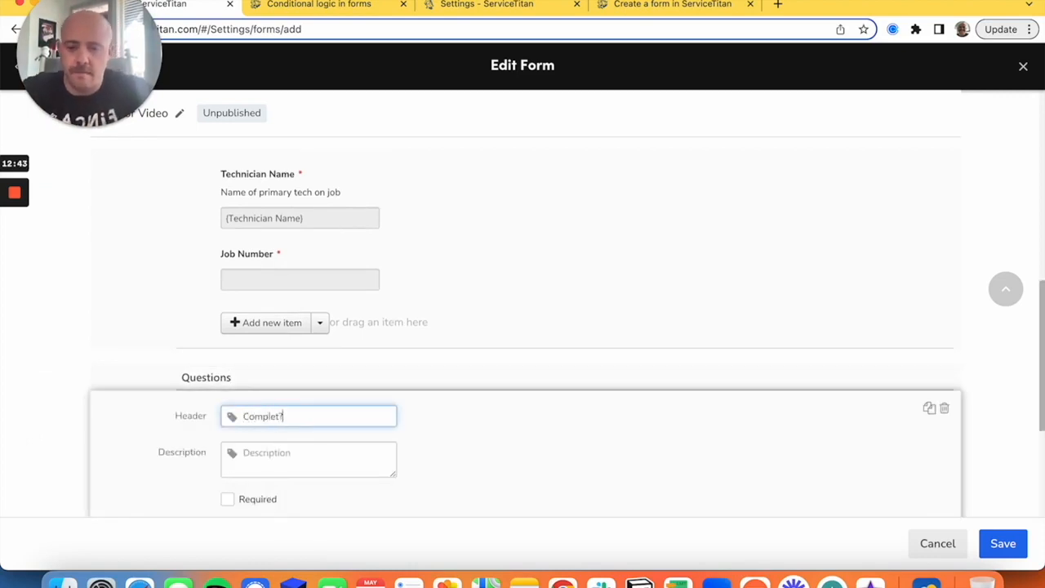
type("?")
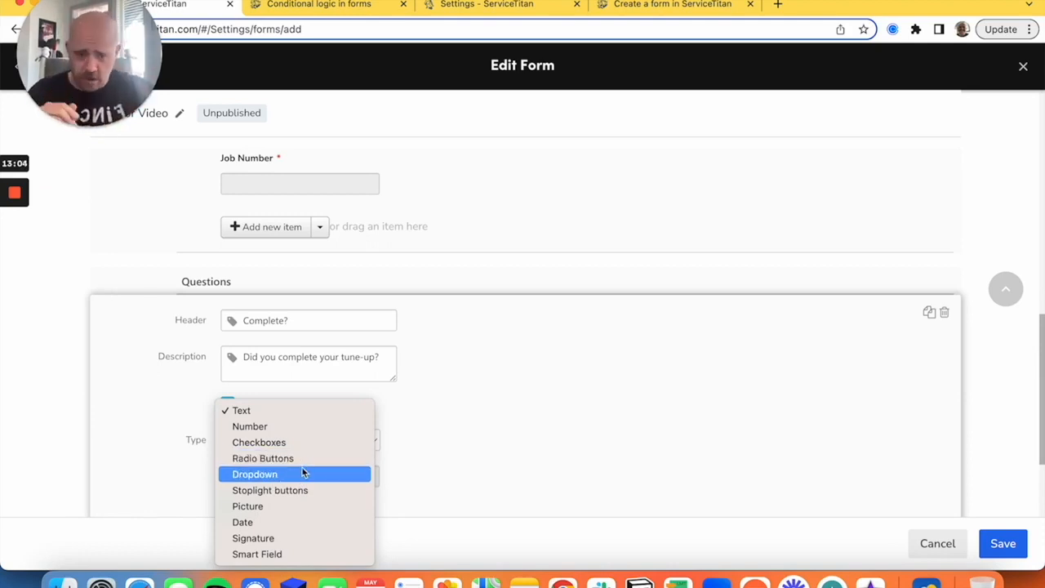
left_click(406, 454)
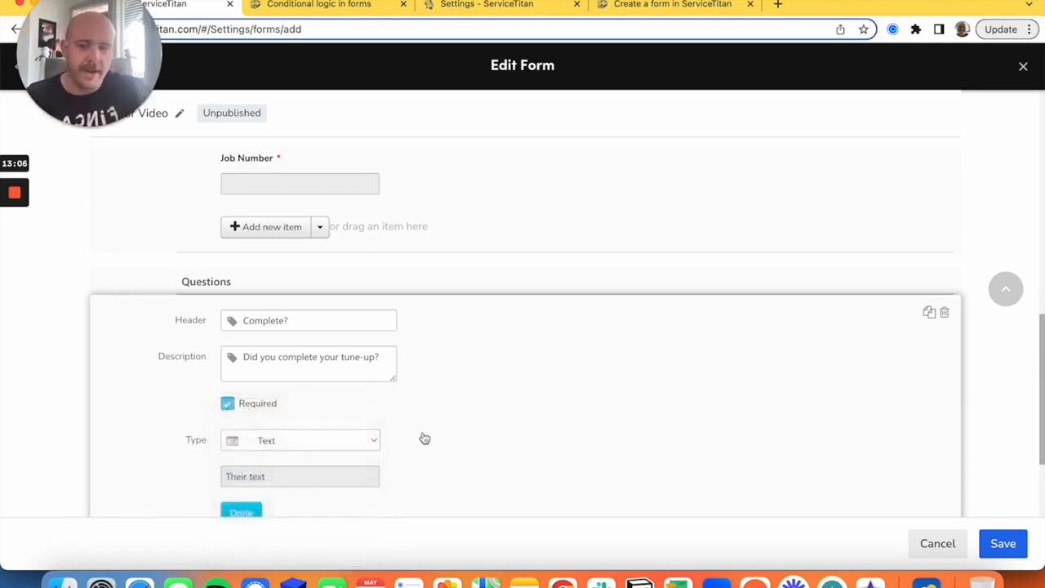
scroll(429, 432, "down", 1)
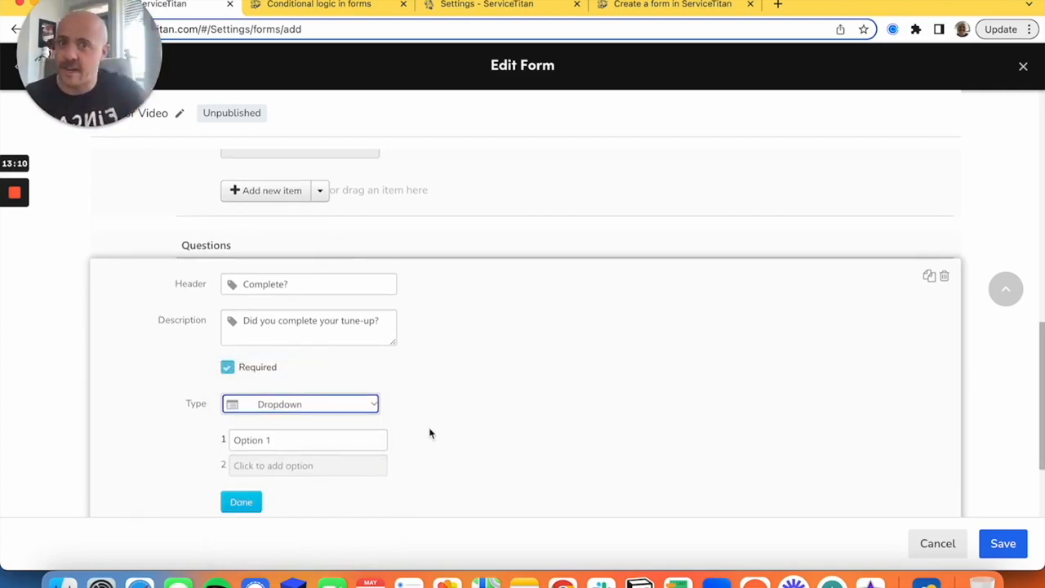
- Give the Complete? dropdown the options Yes and No, finish editing the item, and check its answer list
triple_click(253, 439)
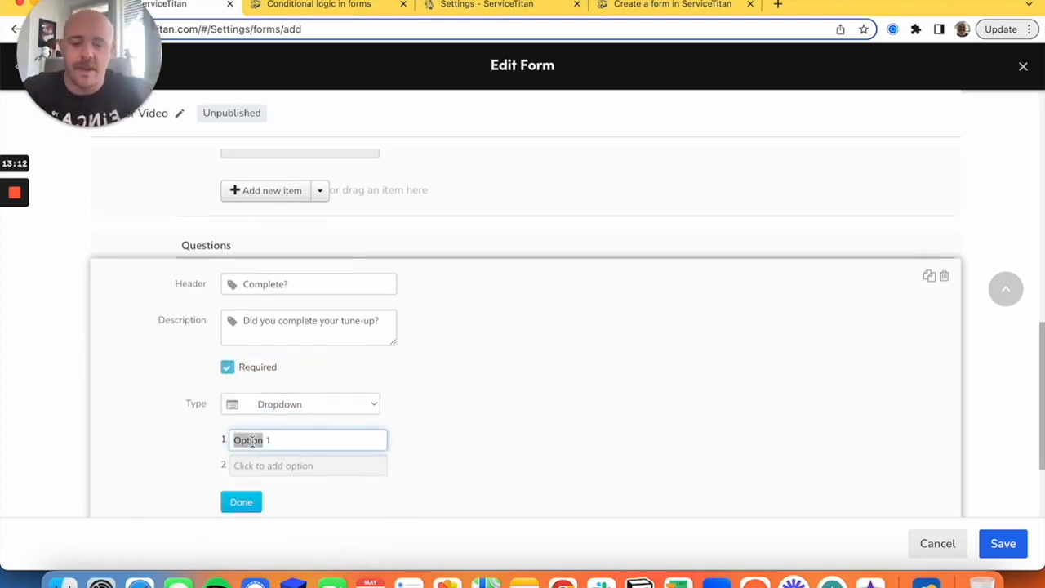
type("Yes")
left_click(264, 468)
type("No")
scroll(637, 433, "down", 3)
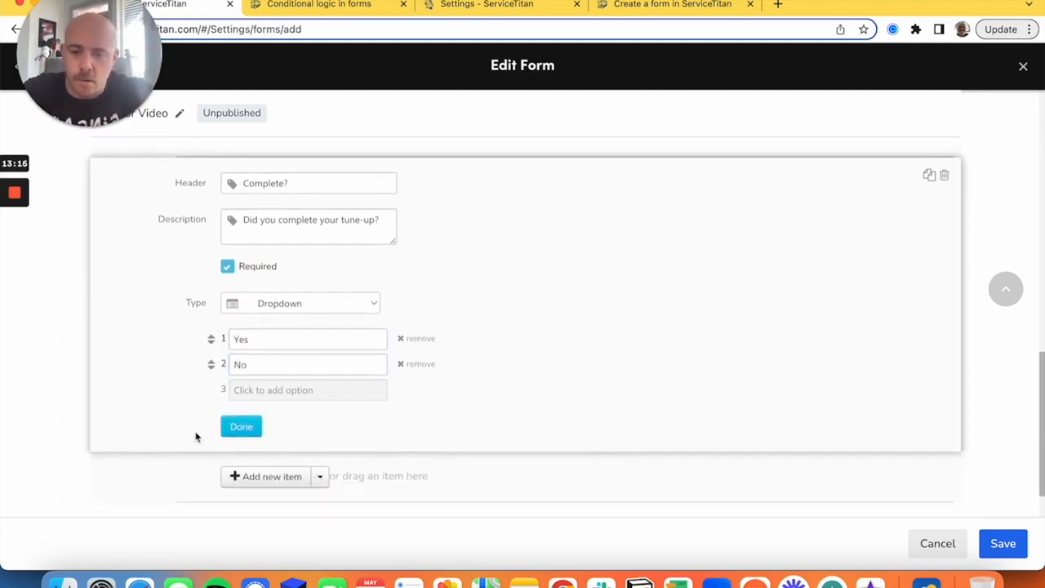
left_click(237, 427)
left_click(367, 373)
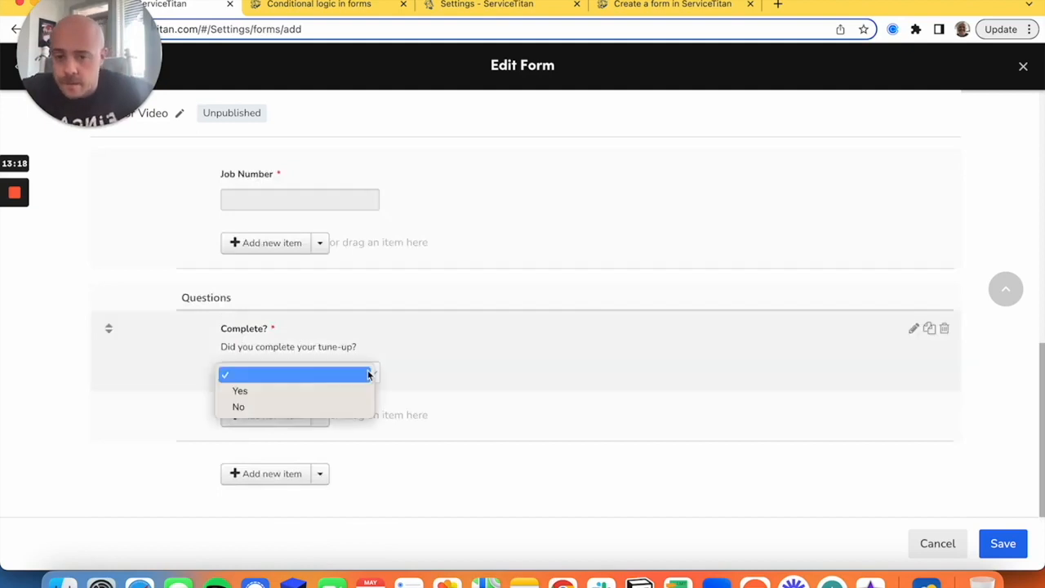
left_click(445, 359)
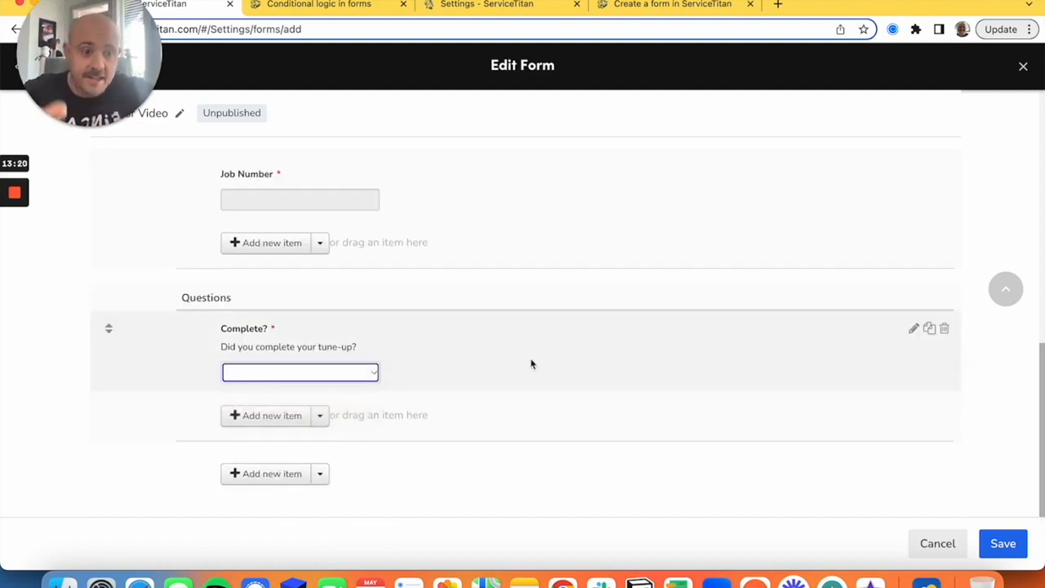
- Change the Complete? item's type to Radio Buttons, place its options horizontally, and finish editing the item
left_click(914, 327)
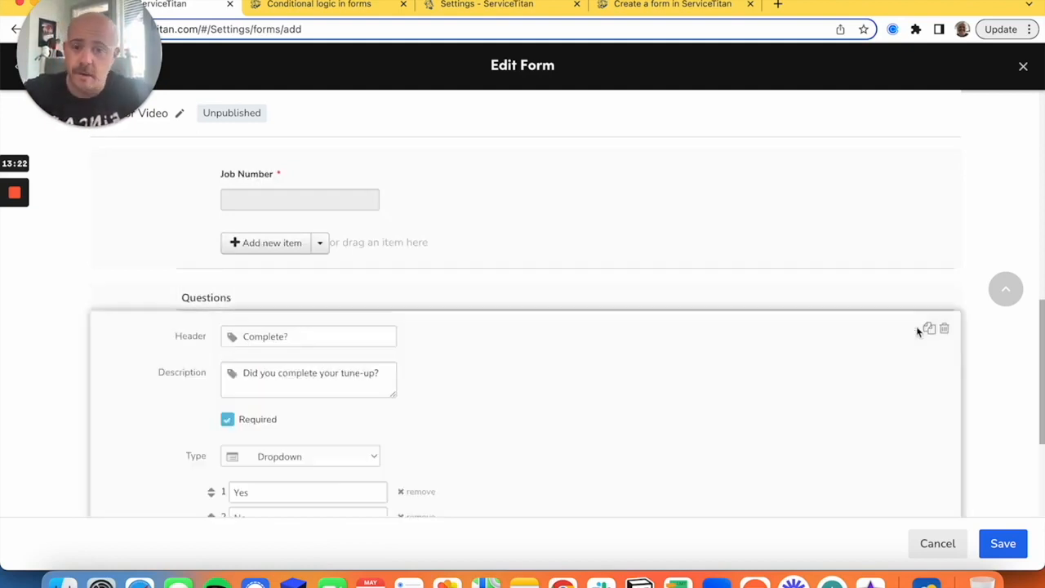
left_click(313, 461)
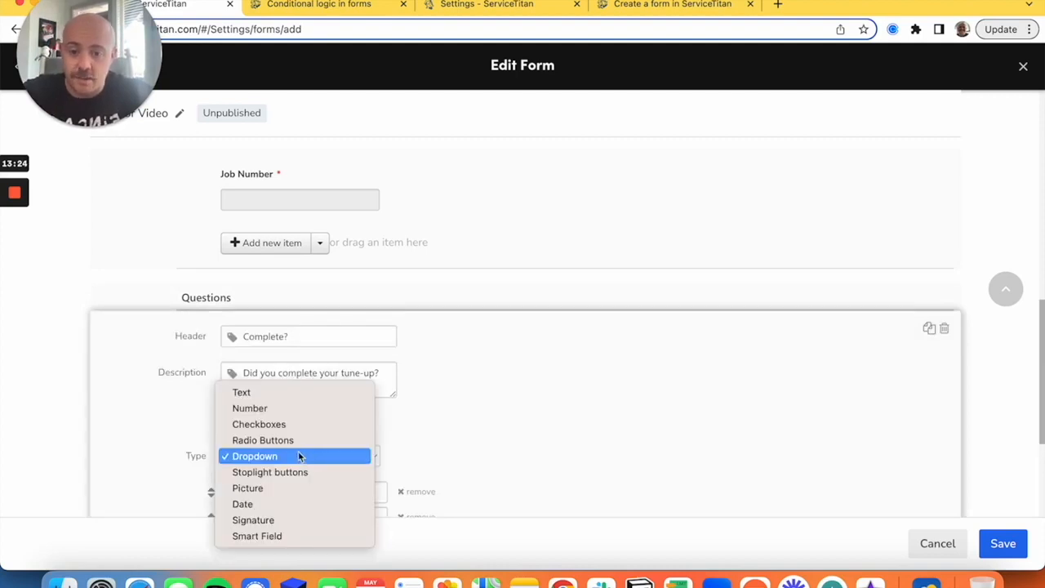
left_click(262, 439)
scroll(560, 403, "down", 3)
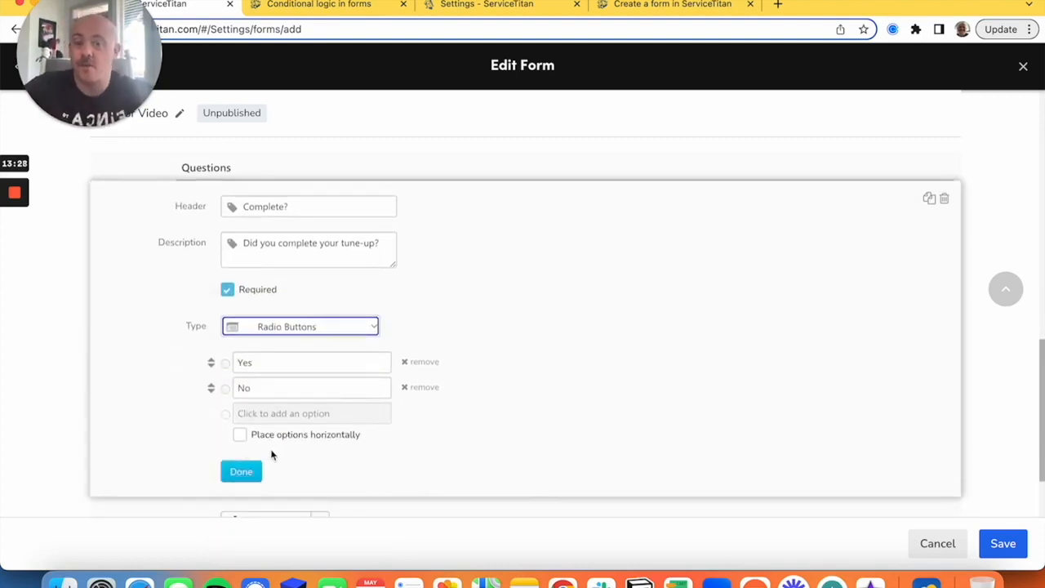
left_click(298, 441)
left_click(231, 475)
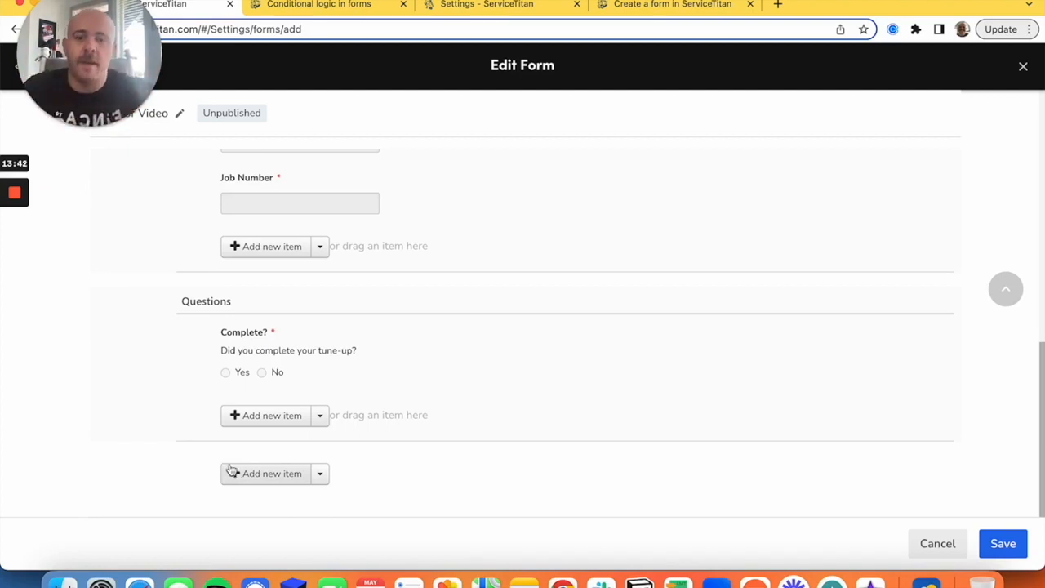
- Add a required Checkboxes item headed "What were your findings?" with the options Everything checks out, Needs new heat pump and Option 3
left_click(233, 474)
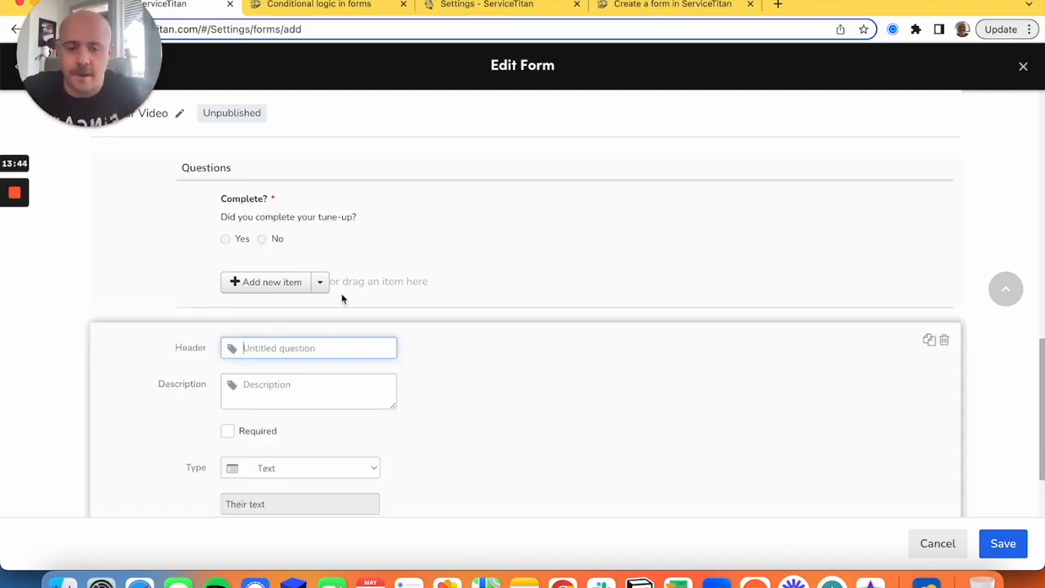
type("What were your findings?")
scroll(522, 326, "down", 1)
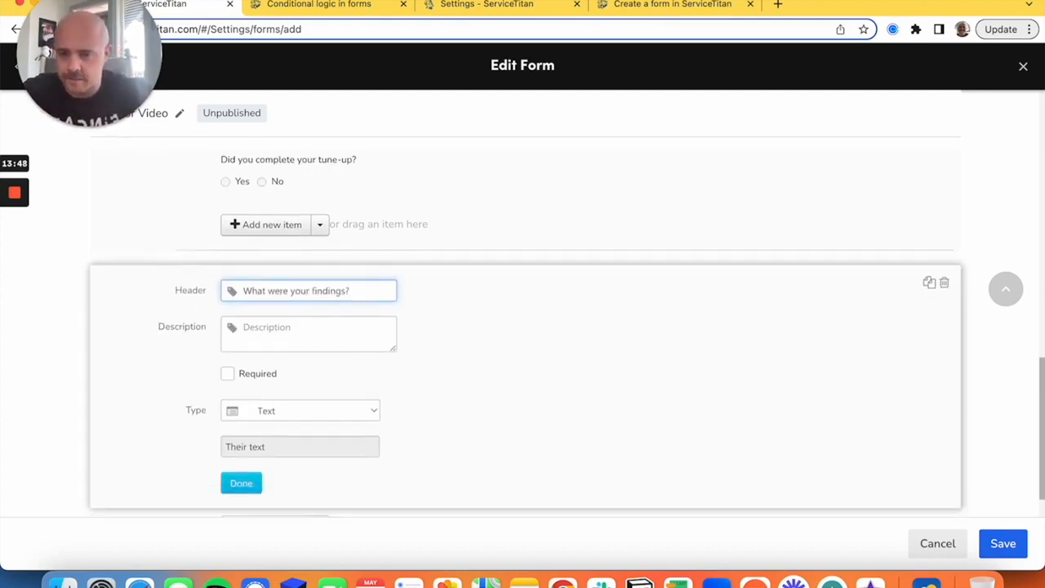
left_click(241, 375)
left_click(259, 413)
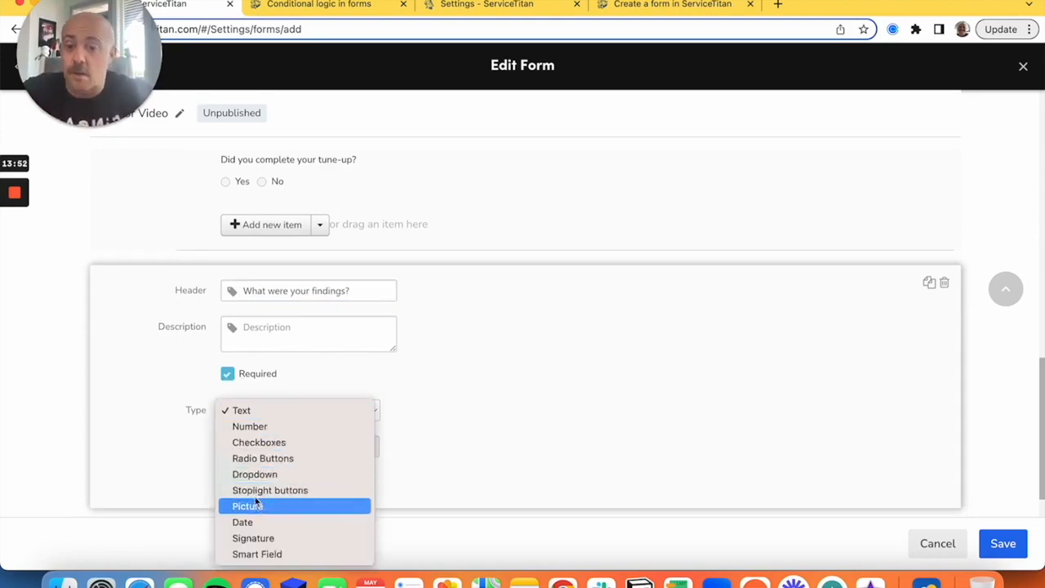
left_click(282, 443)
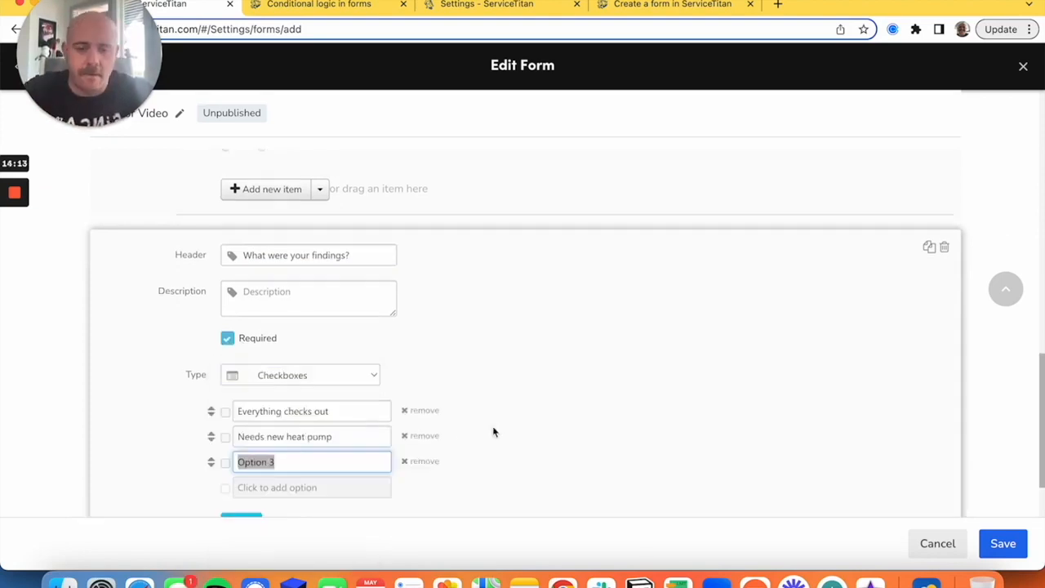
scroll(492, 429, "down", 1)
left_click(250, 492)
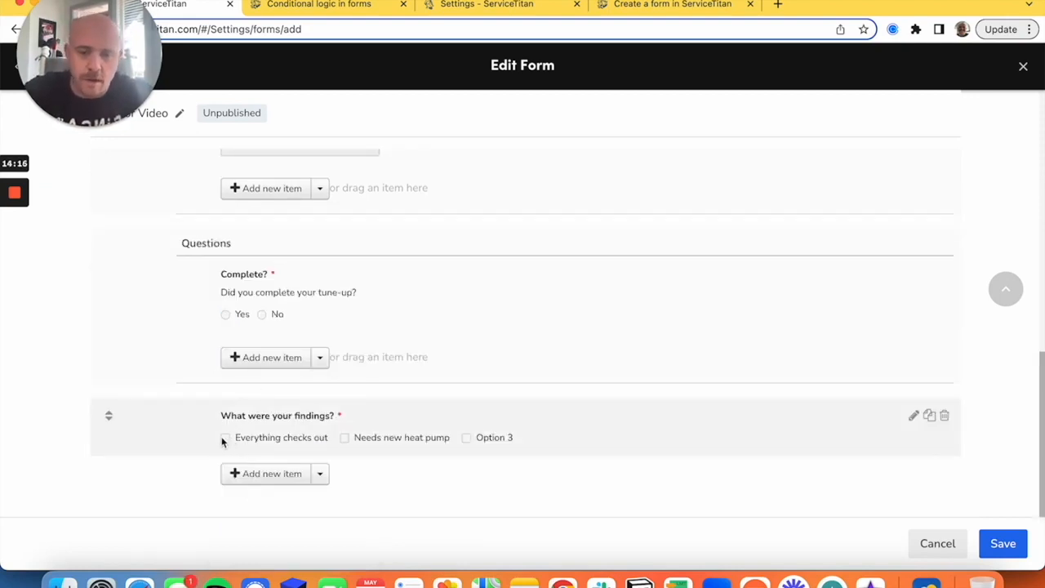
- Reopen the "What were your findings?" item for editing and clear its header
left_click(359, 438)
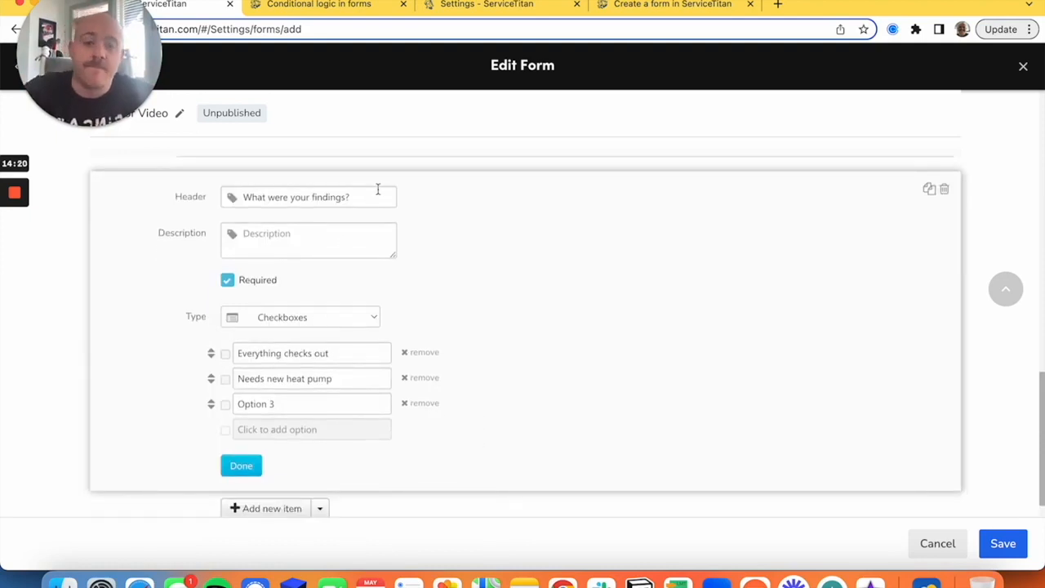
double_click(258, 189)
key("super+a")
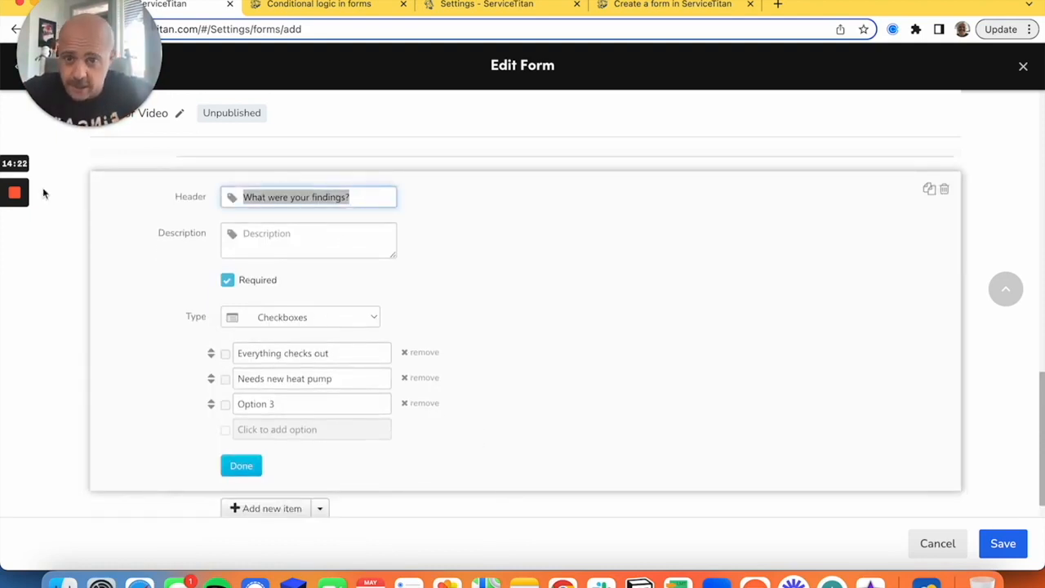
key("BackSpace")
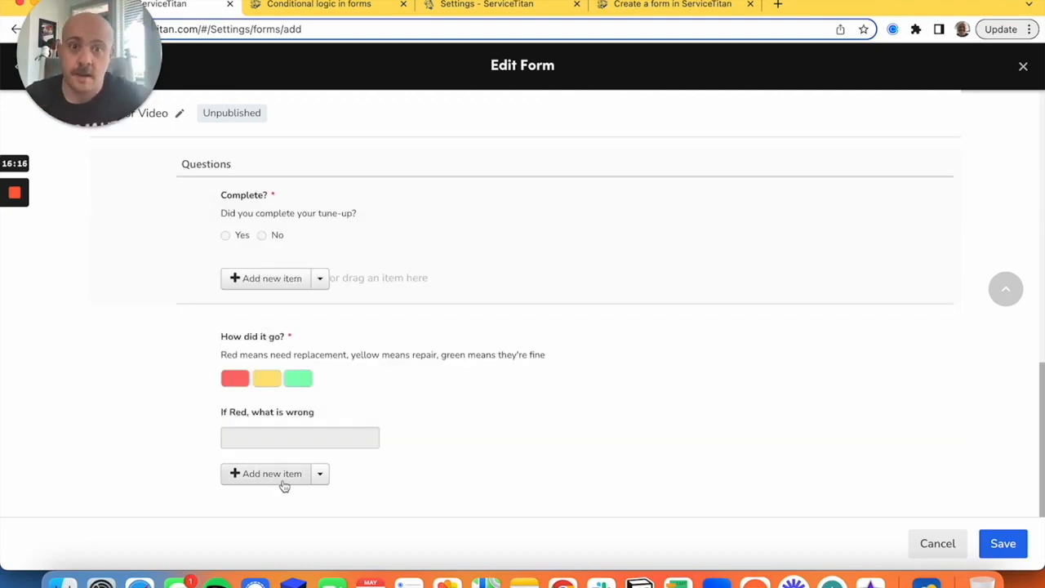
- Add a new item below "If Red, what is wrong" with the header "Signature" and the description "Customer Signature"
left_click(284, 482)
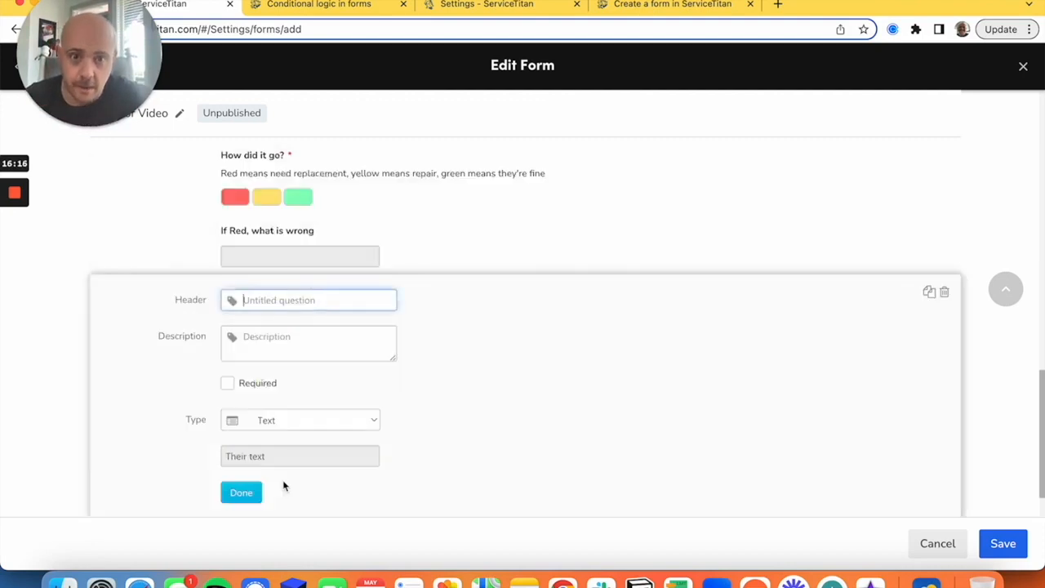
type("Signature")
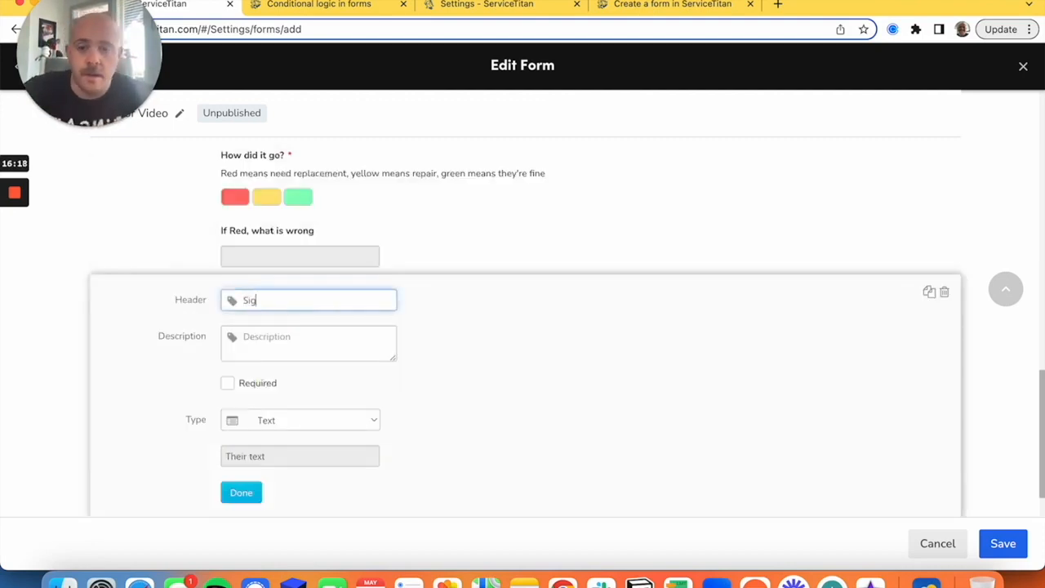
left_click(259, 350)
type("Customer DSig")
key("BackSpace")
key("BackSpace")
key("BackSpace")
key("BackSpace")
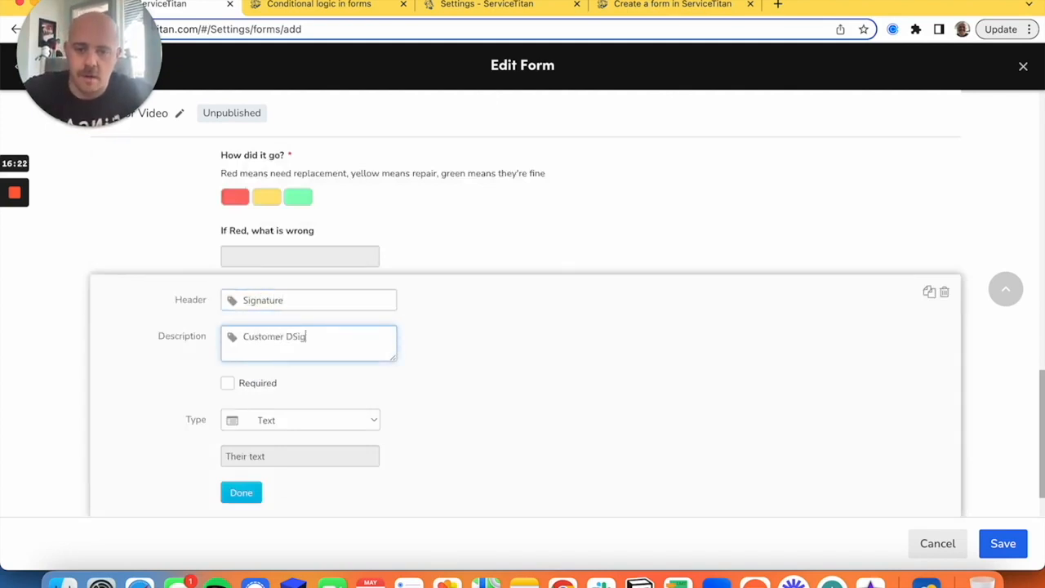
type("Signature")
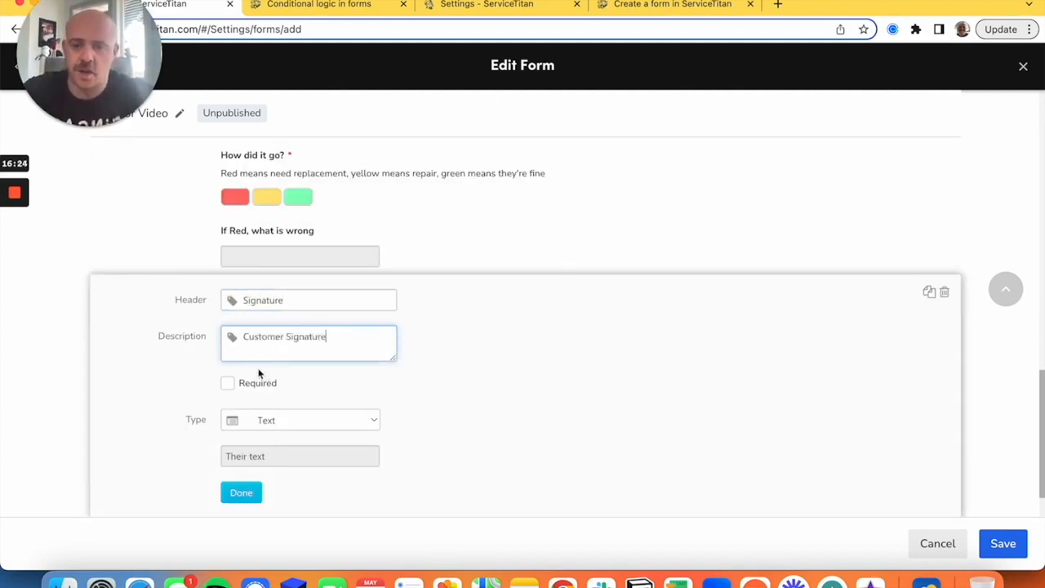
- Set the Signature item's type to Signature, add the refusal reason "Reason 1", and finish editing the item
left_click(275, 420)
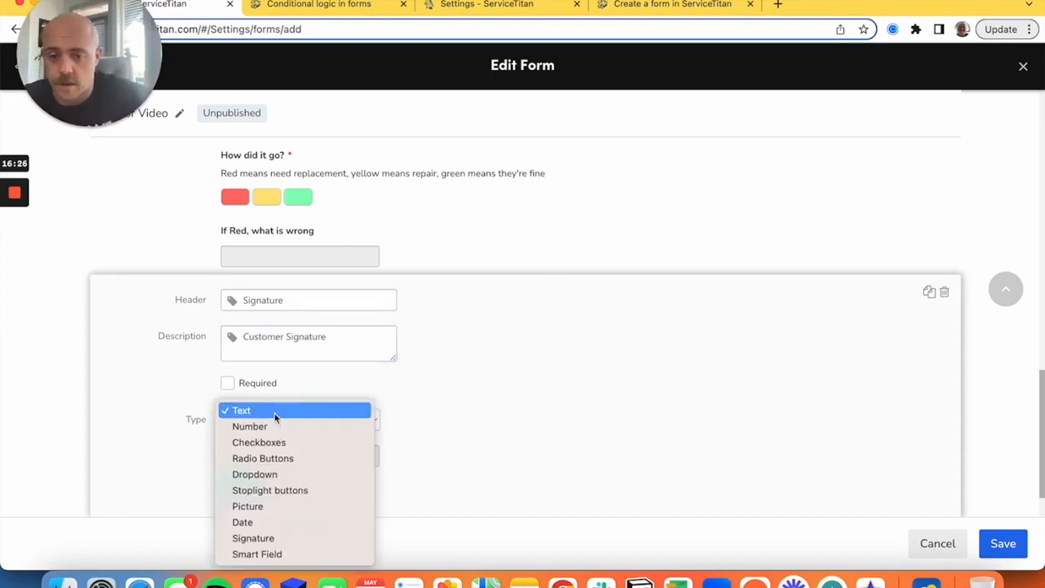
left_click(283, 537)
scroll(380, 384, "down", 3)
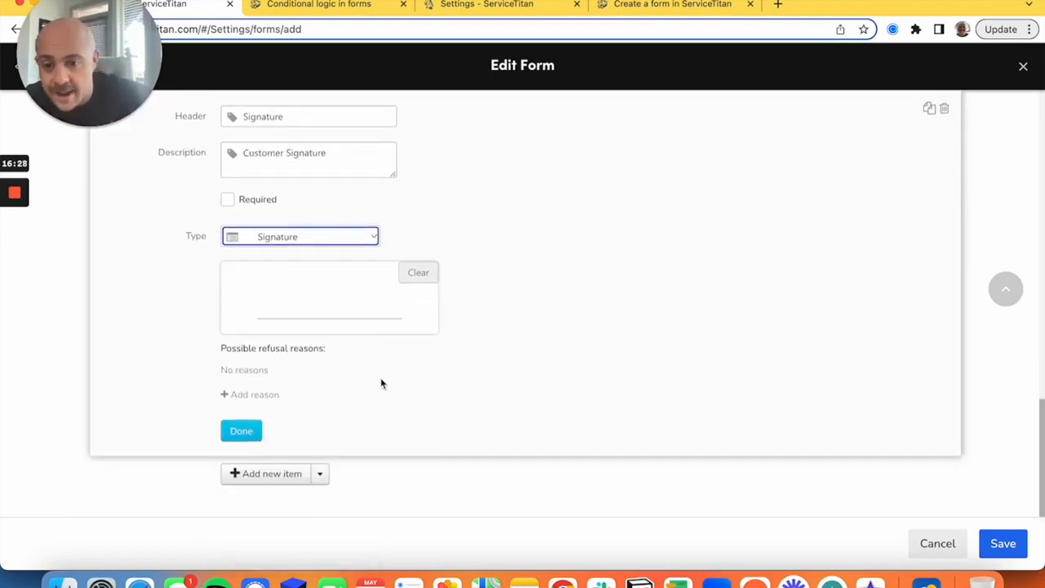
left_click(242, 397)
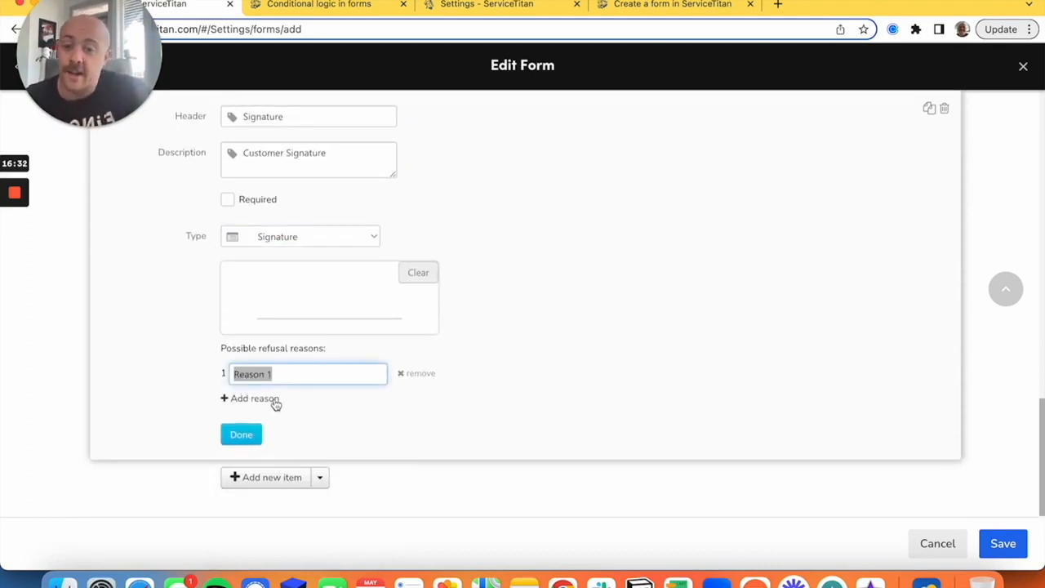
left_click(583, 297)
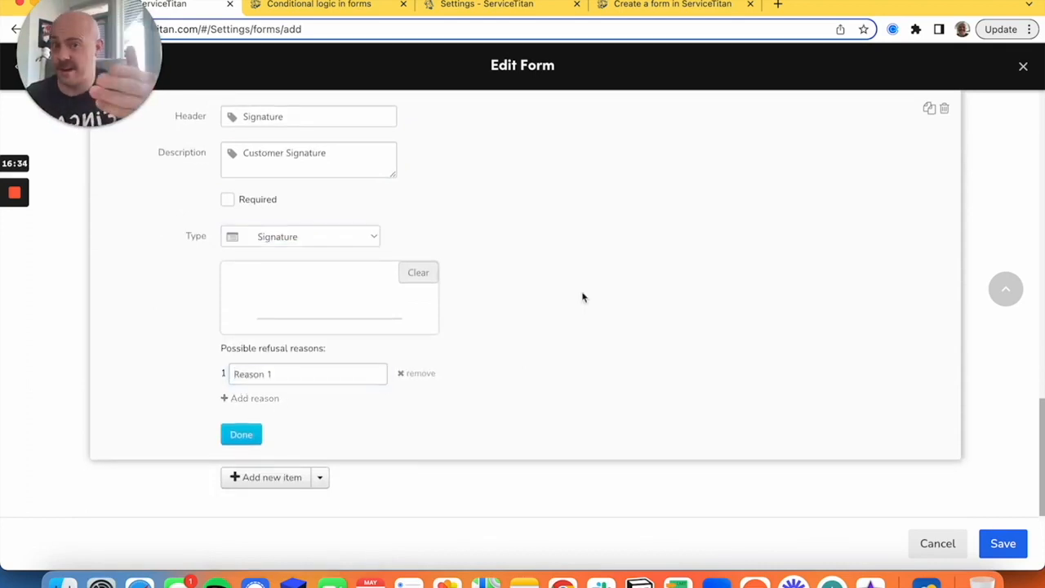
left_click(238, 441)
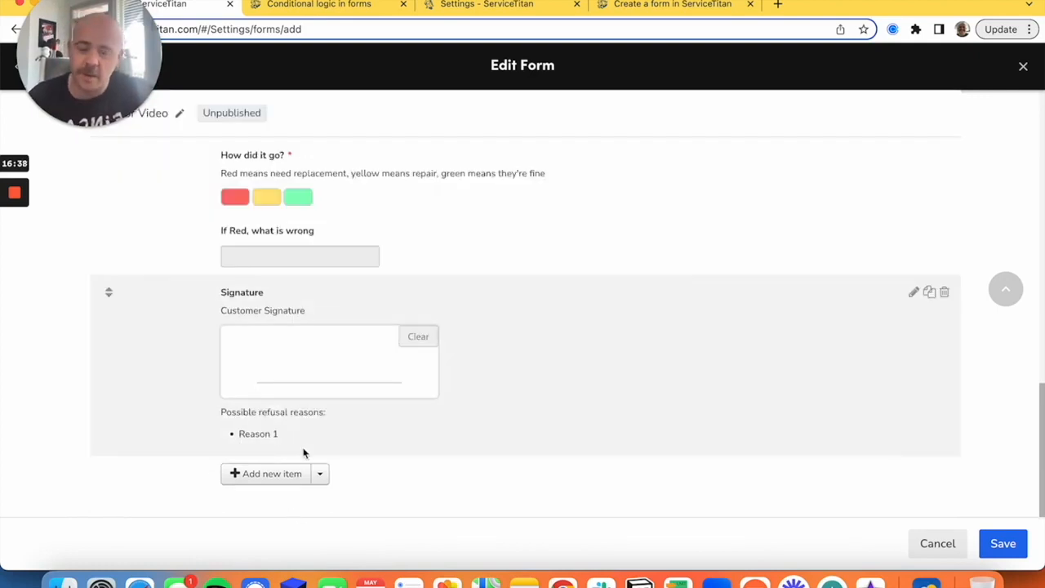
- Add a Picture item headed "Photo" with the description "Please take picture of system" below the Signature item
left_click(275, 473)
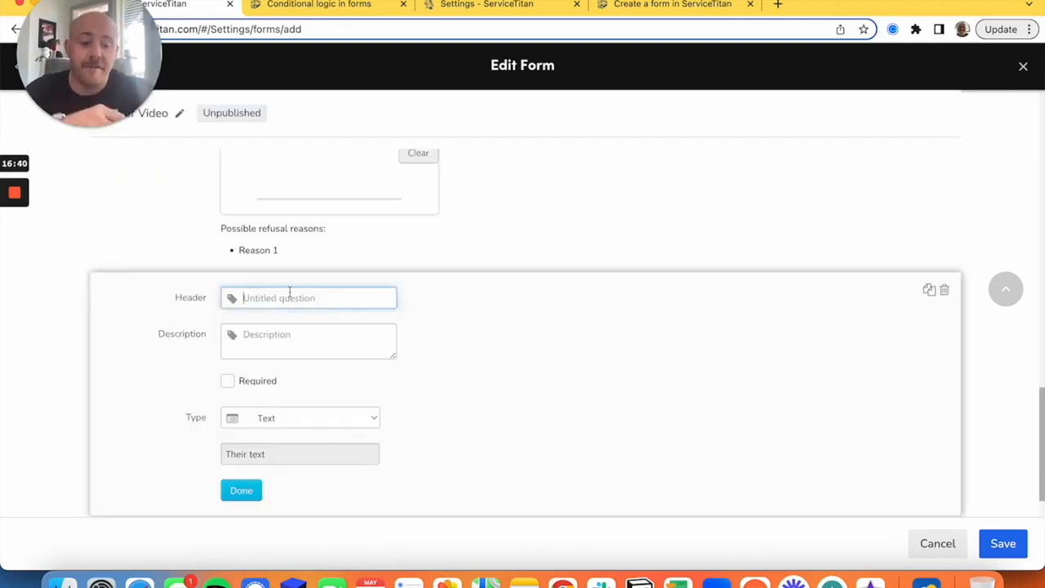
type("Photo")
left_click(308, 340)
type("Please take picture of system")
left_click(300, 417)
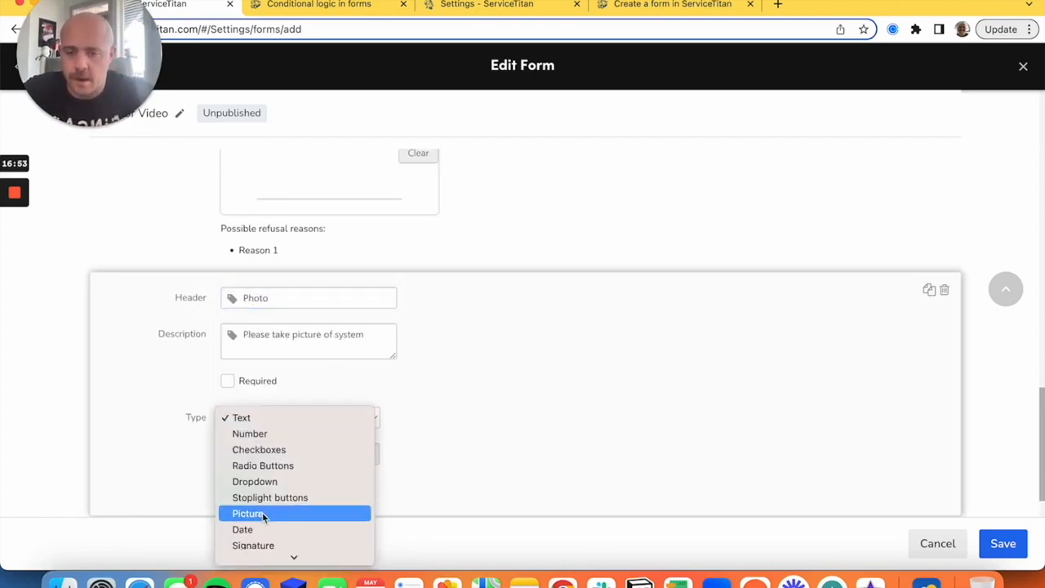
left_click(260, 514)
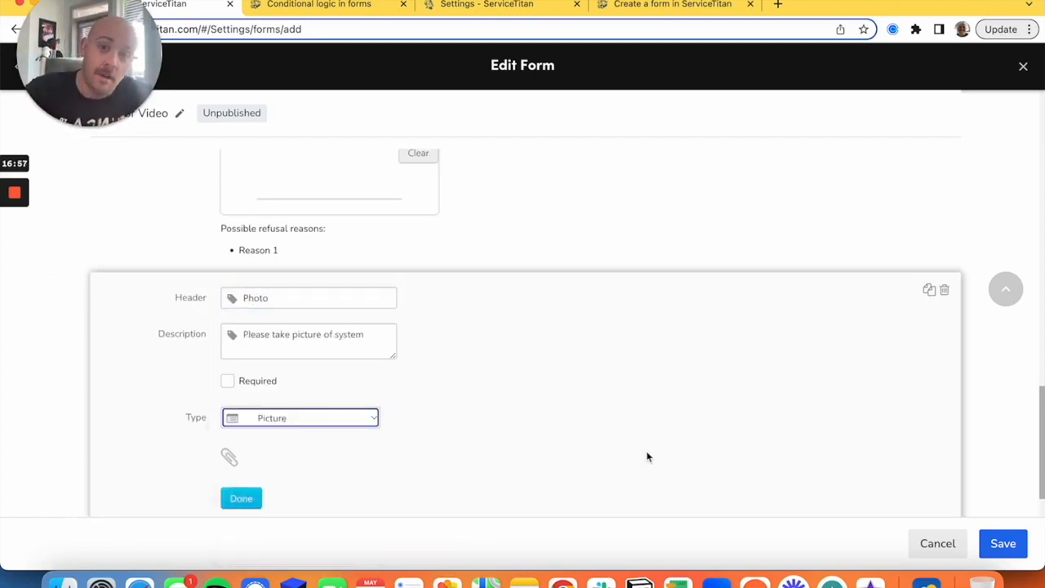
- Make the Photo item required, finish editing it, and move it above the Signature item
scroll(650, 455, "down", 1)
left_click(227, 342)
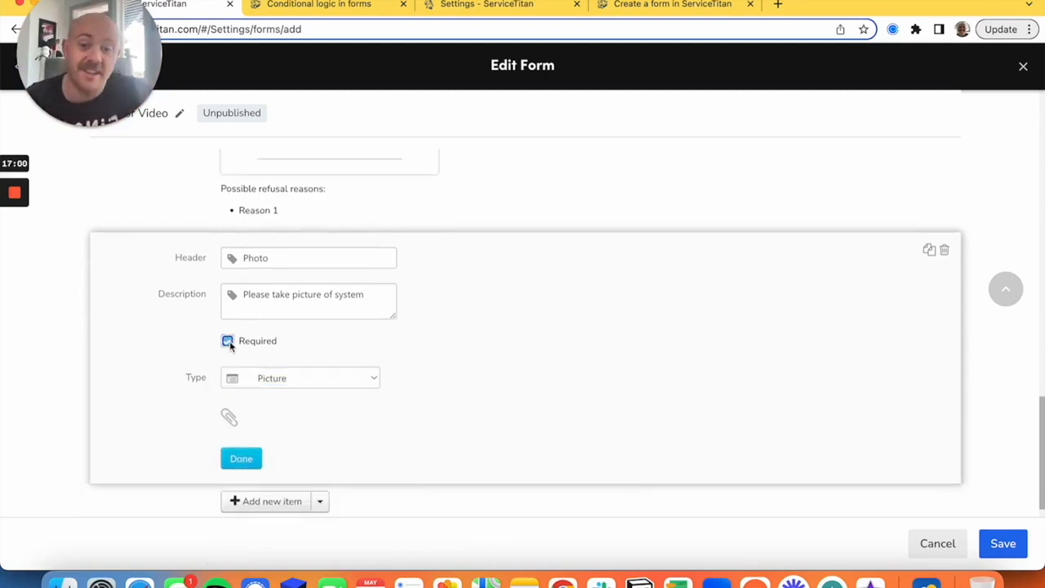
left_click(244, 461)
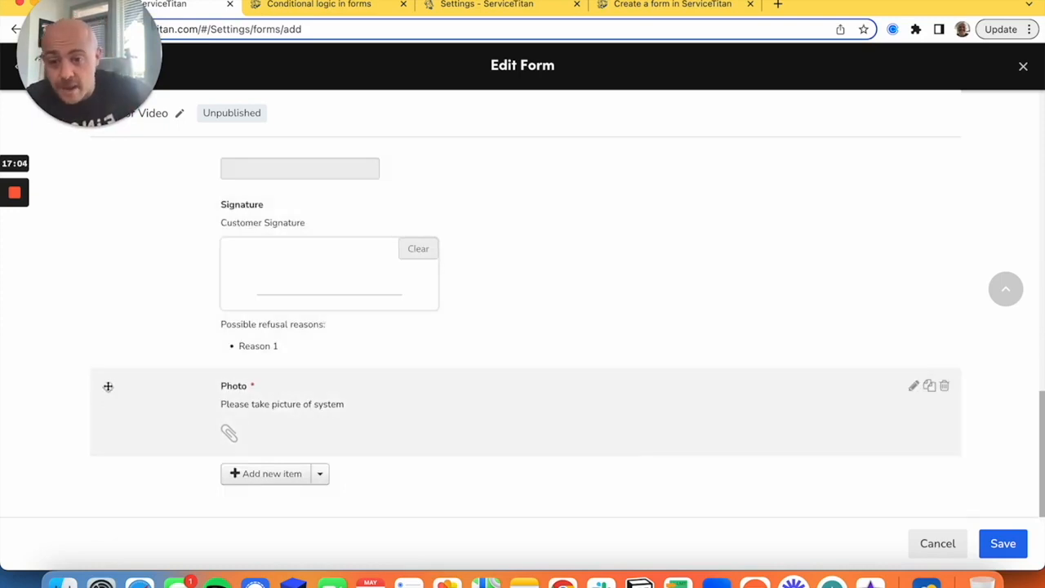
mouse_move(108, 386)
left_mouse_down()
mouse_move(110, 196)
mouse_move(107, 303)
mouse_move(106, 290)
left_mouse_up()
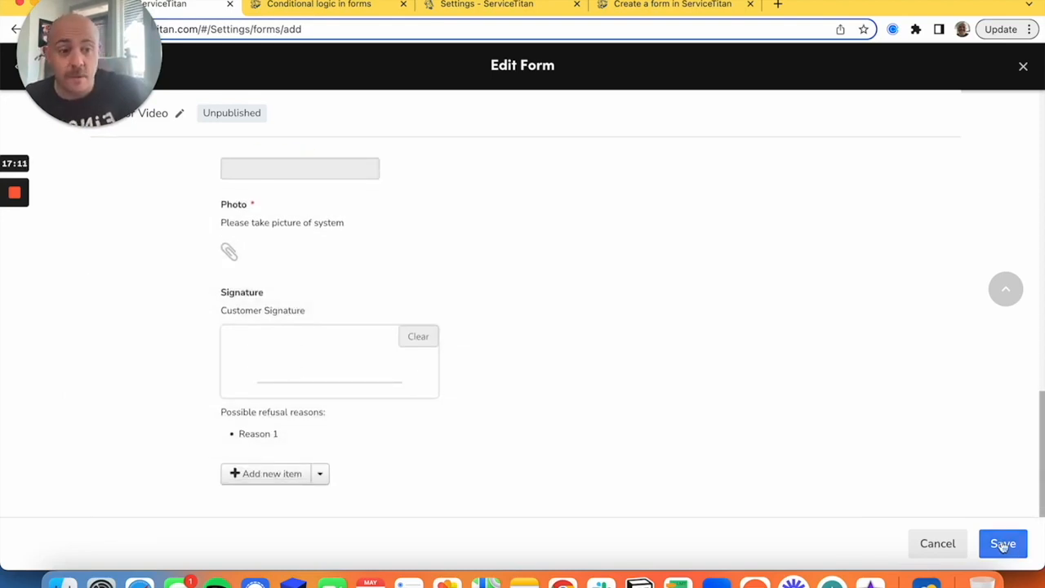
scroll(970, 399, "up", 10)
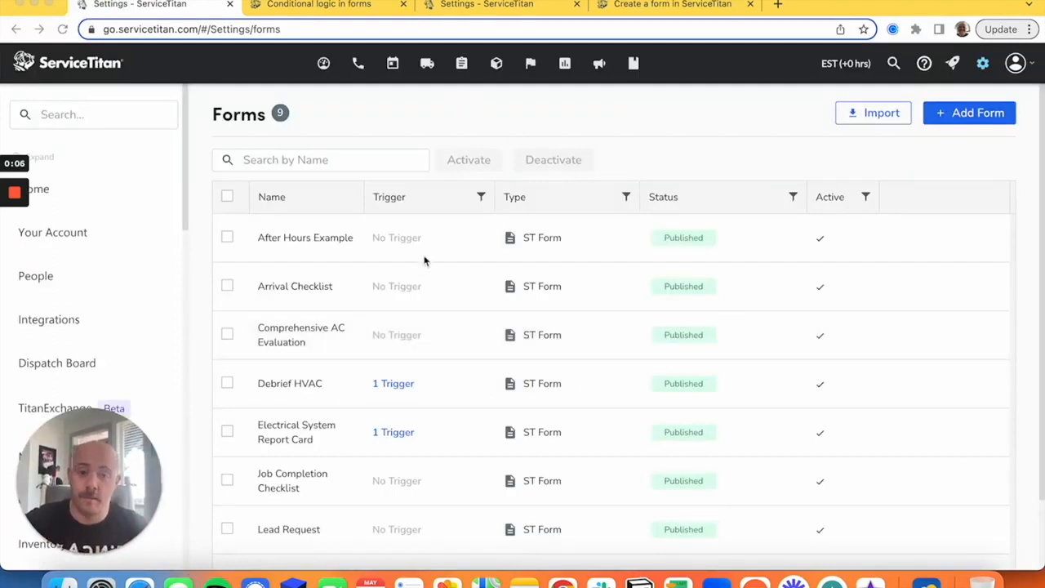
- Start a new trigger for the Job Completion Checklist form and set its trigger assignment to Job
mouse_move(397, 239)
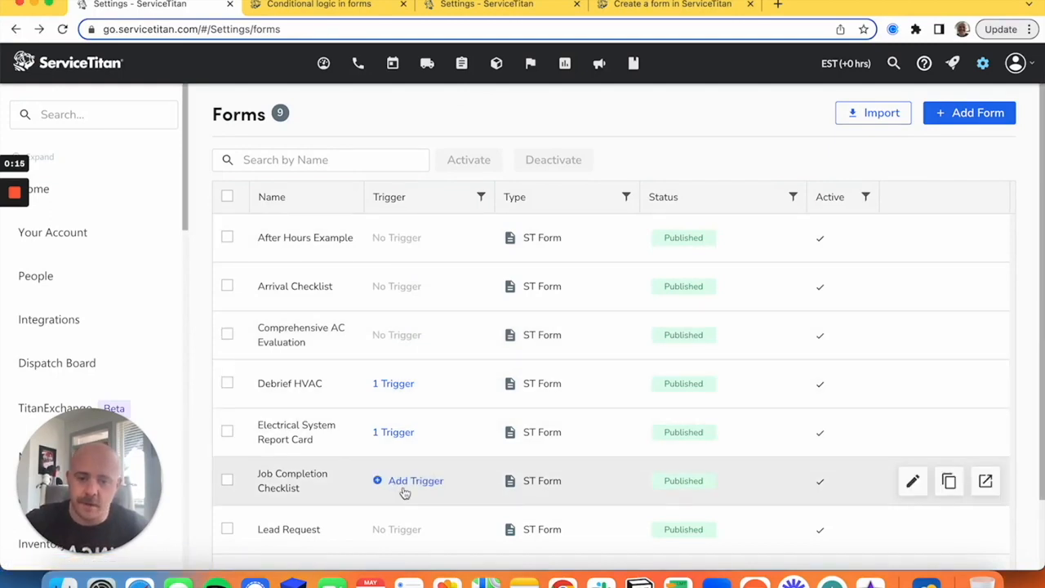
left_click(403, 492)
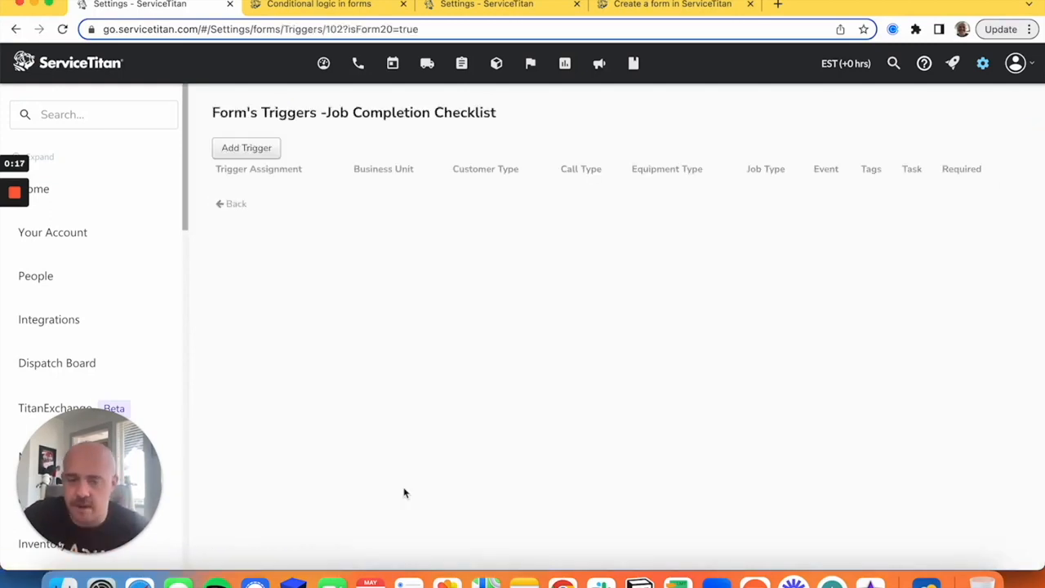
left_click(248, 148)
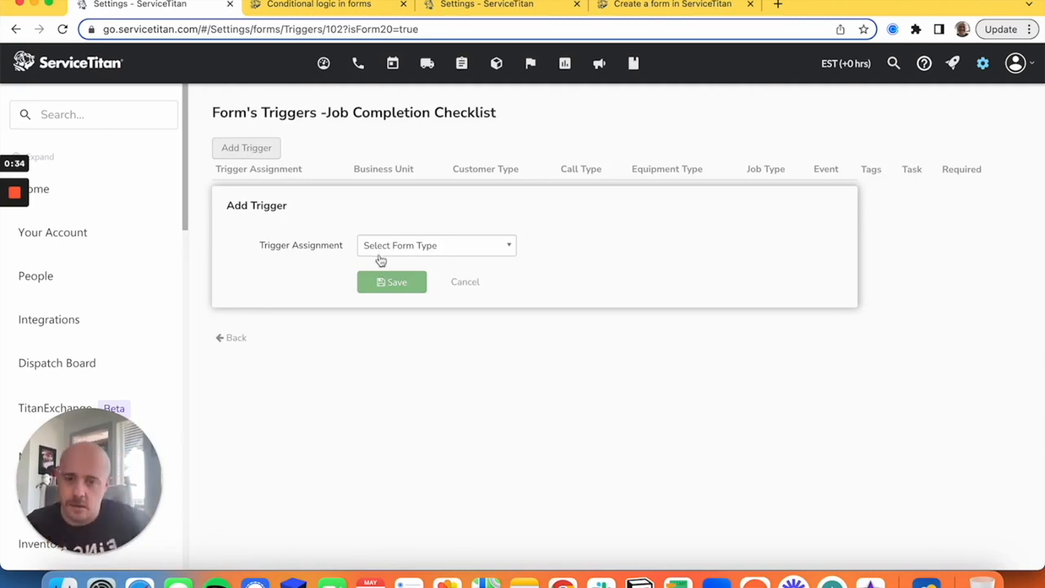
left_click(380, 252)
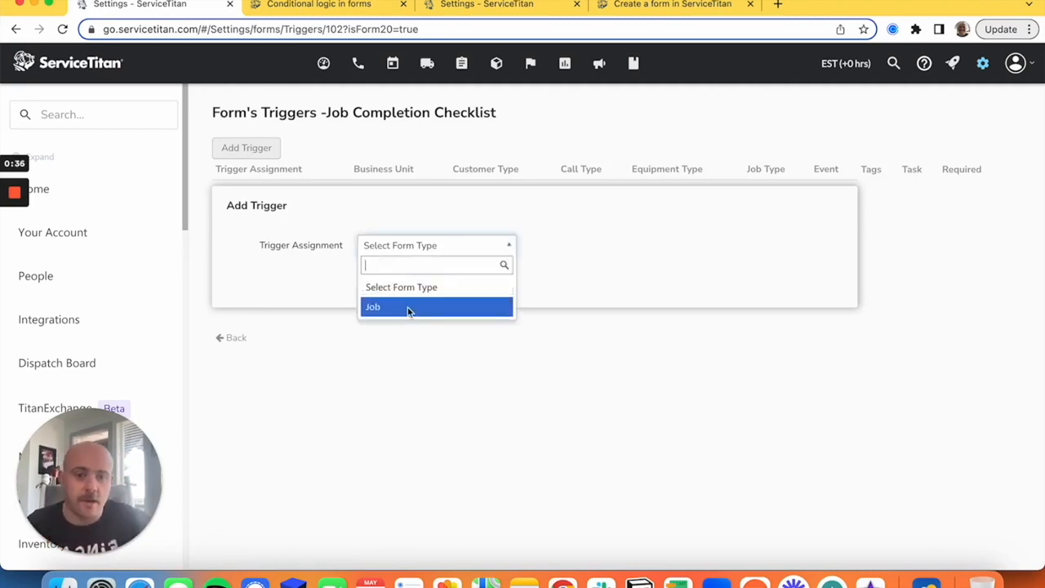
left_click(408, 309)
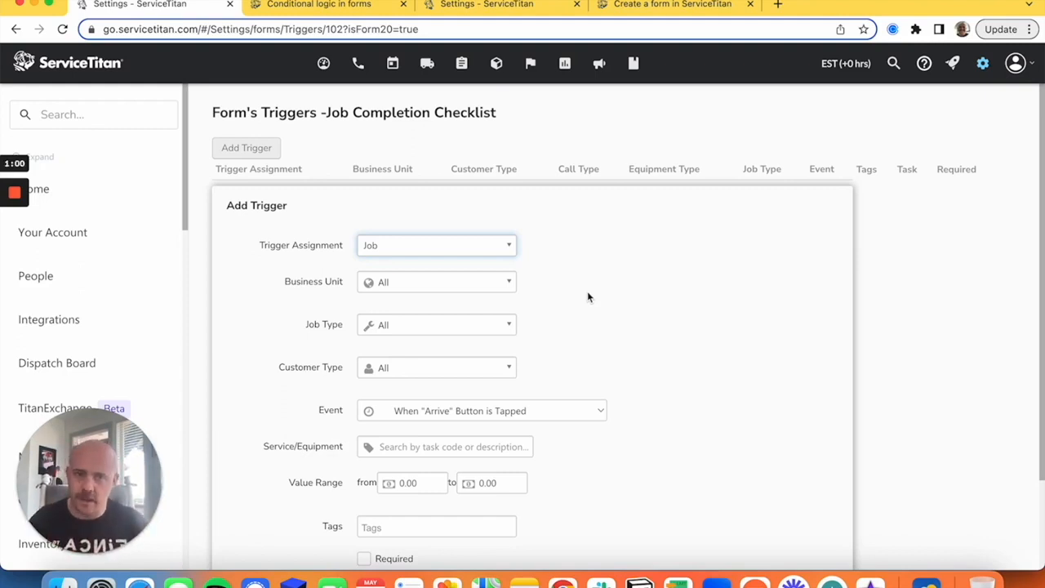
- Set the trigger's business unit to Plumbing - Service
scroll(587, 296, "down", 3)
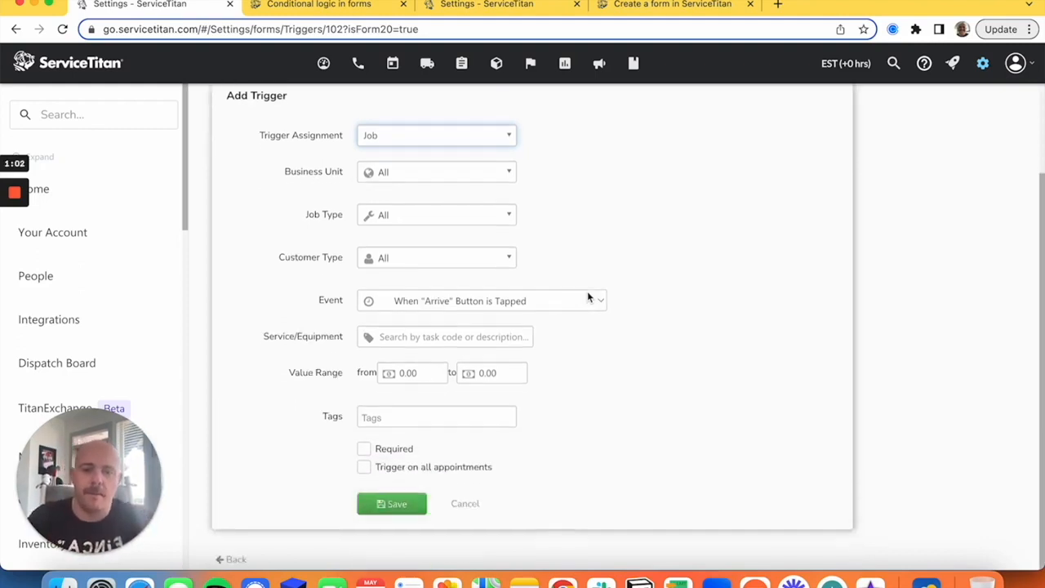
left_click(395, 174)
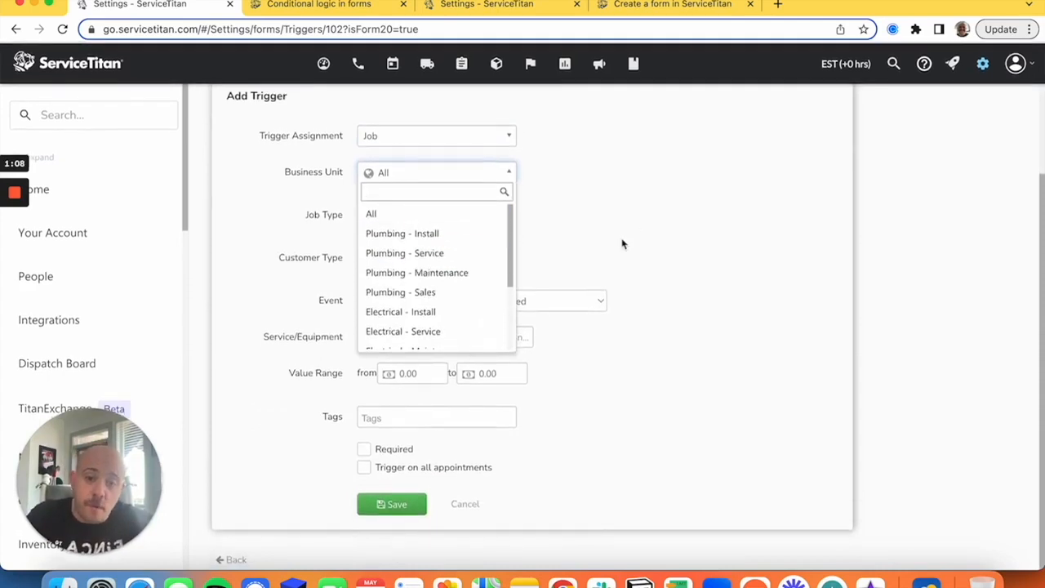
left_click(631, 226)
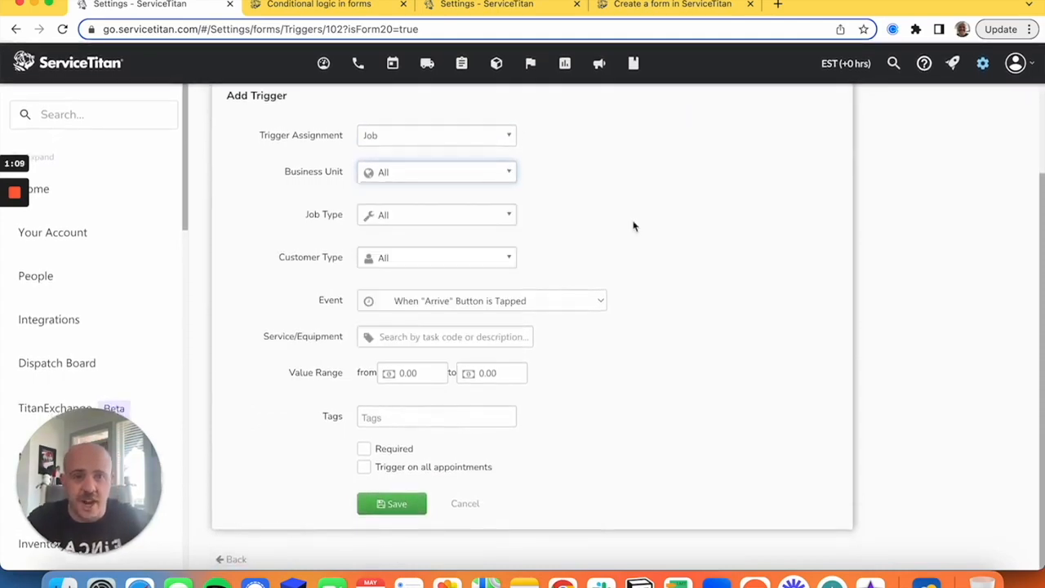
scroll(632, 226, "up", 3)
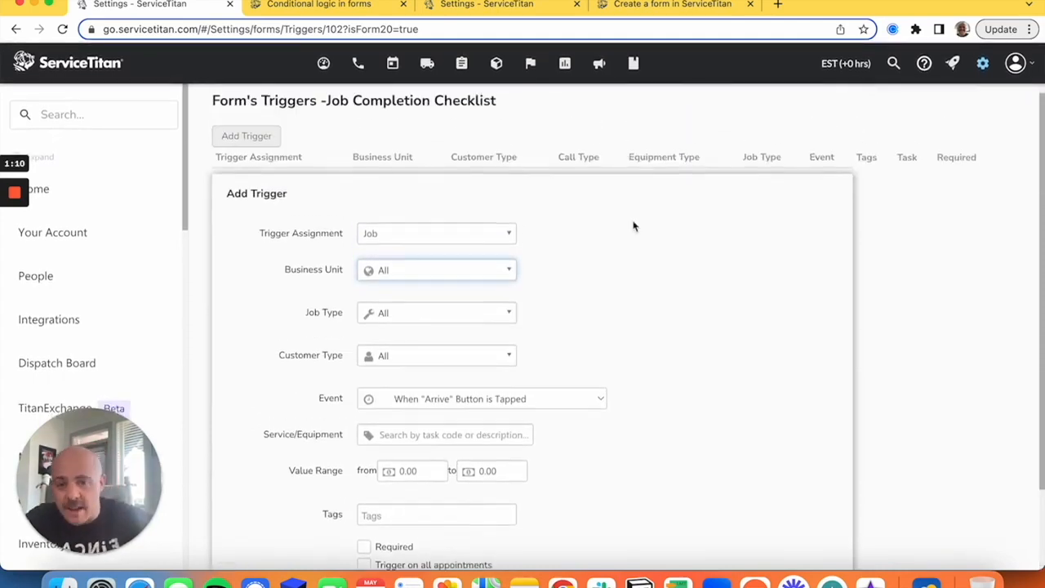
left_click(399, 262)
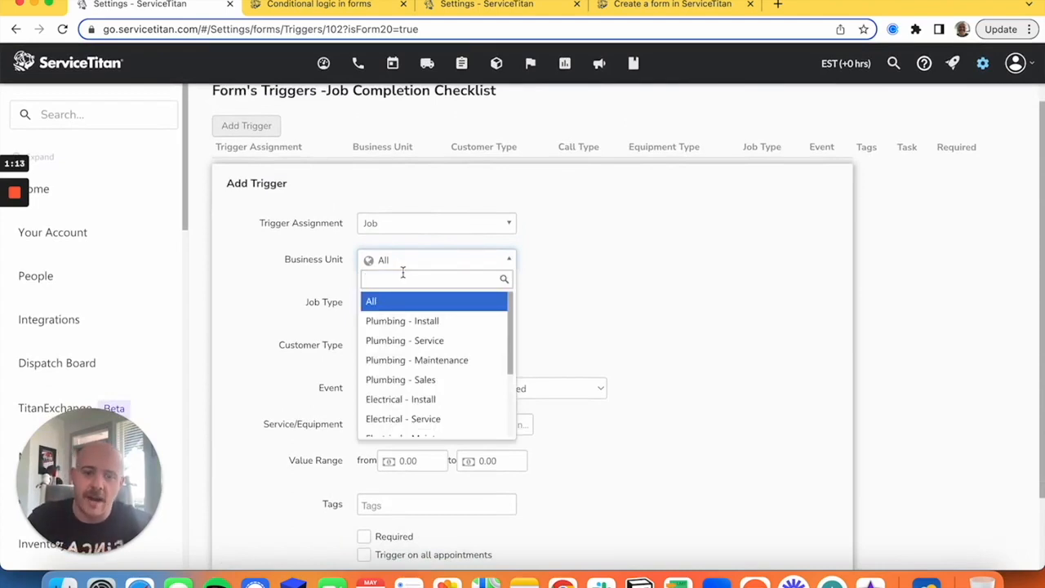
left_click(404, 341)
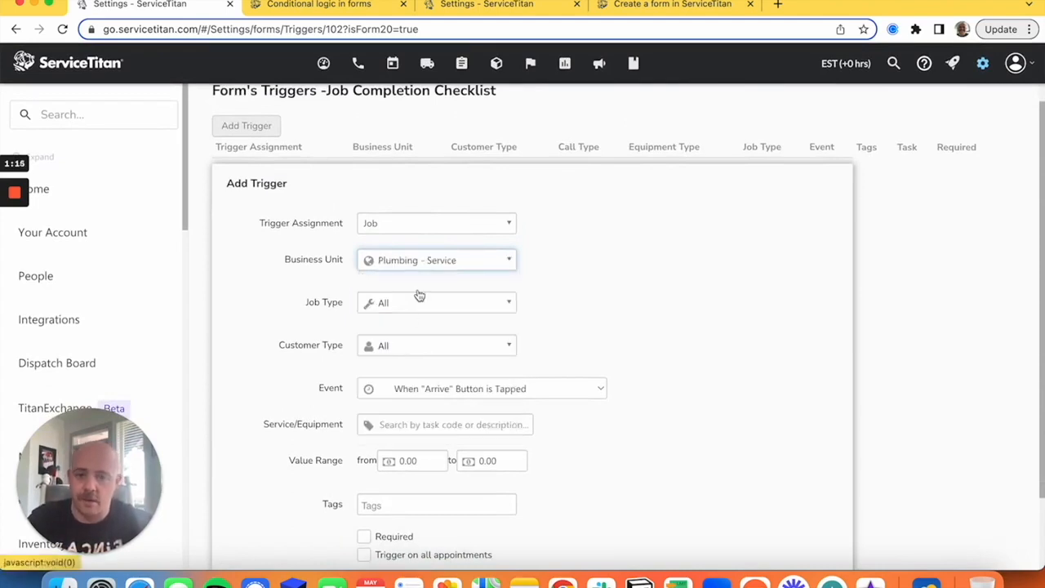
- Look through the plumbing, electrical and HVAC business units available for the trigger and pick Plumbing - Service again
left_click(463, 262)
scroll(469, 347, "down", 1)
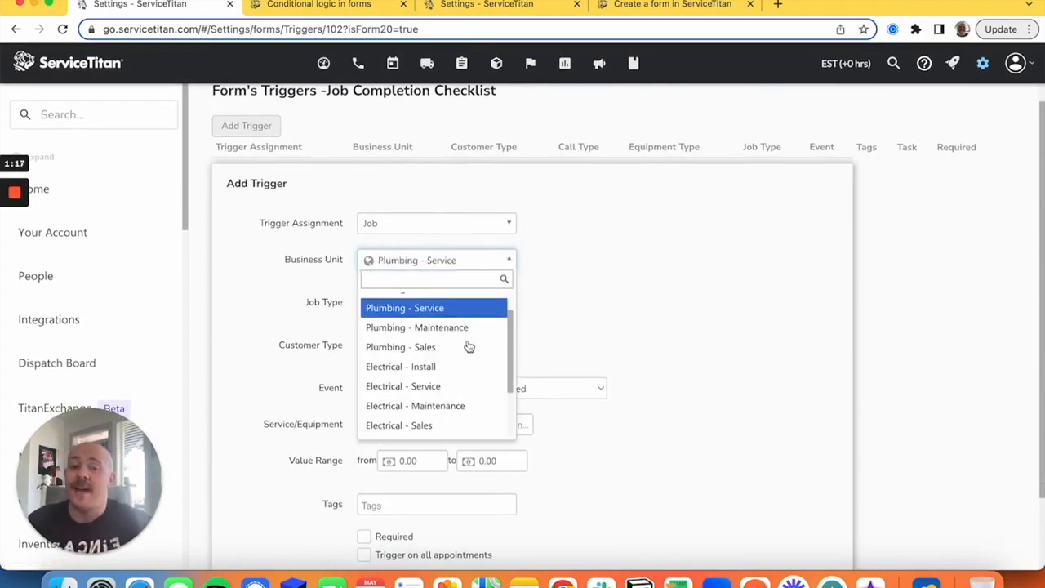
scroll(412, 380, "down", 2)
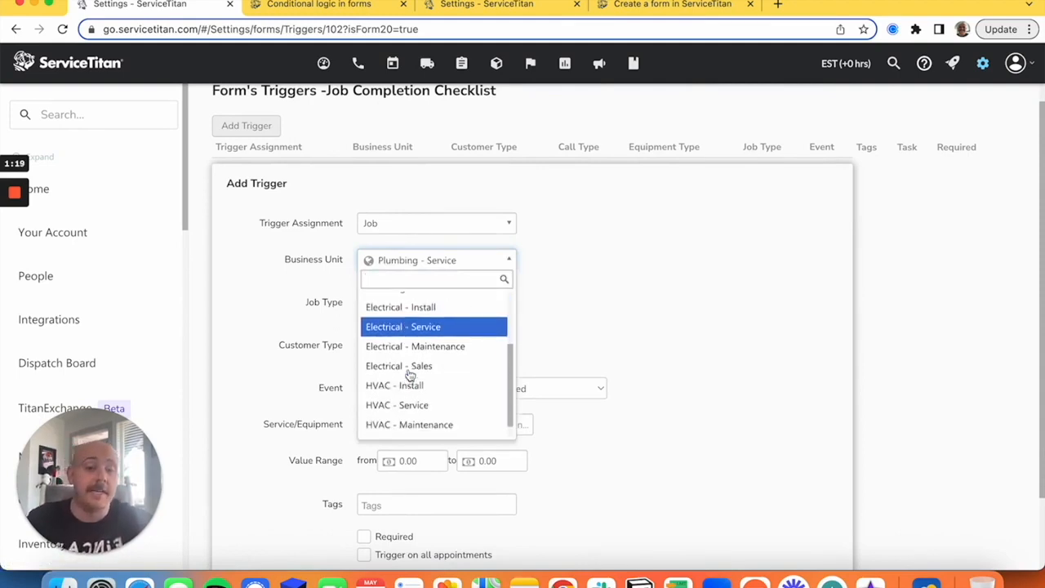
scroll(397, 405, "up", 2)
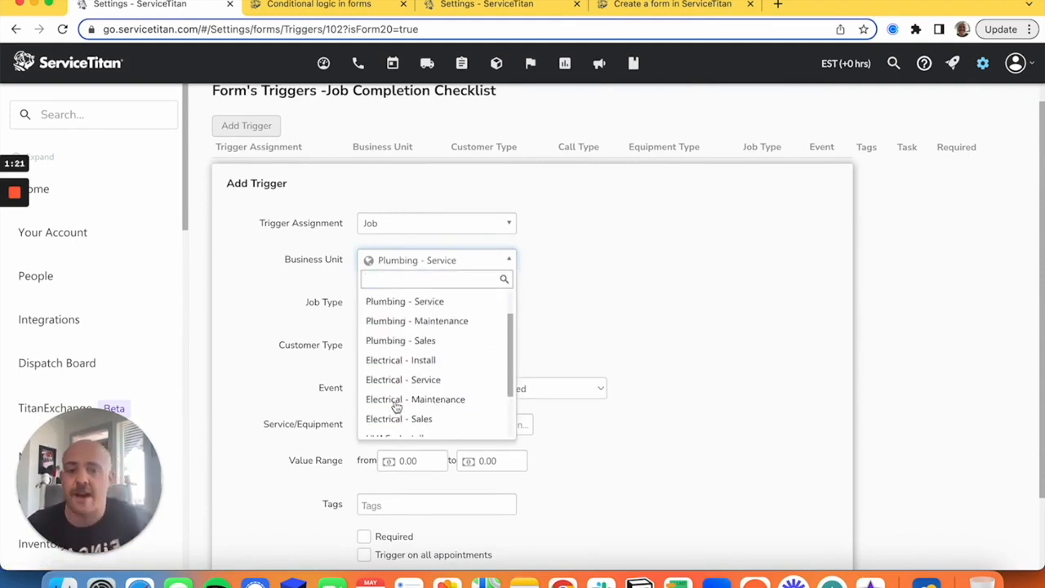
scroll(397, 407, "up", 1)
left_click(417, 341)
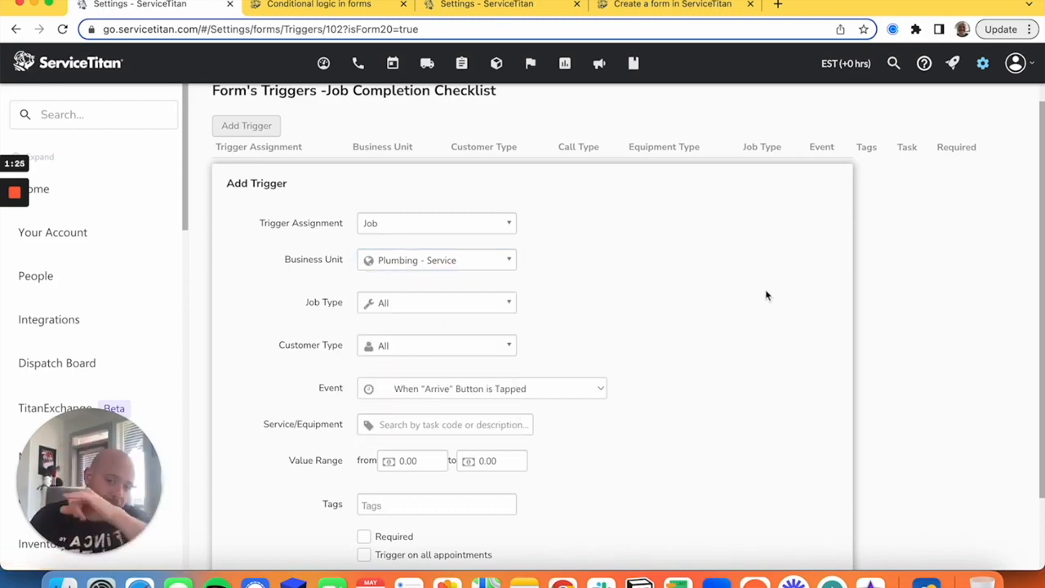
- Look through the available job types and set the trigger's job type to Clogged Toilet
scroll(417, 422, "down", 2)
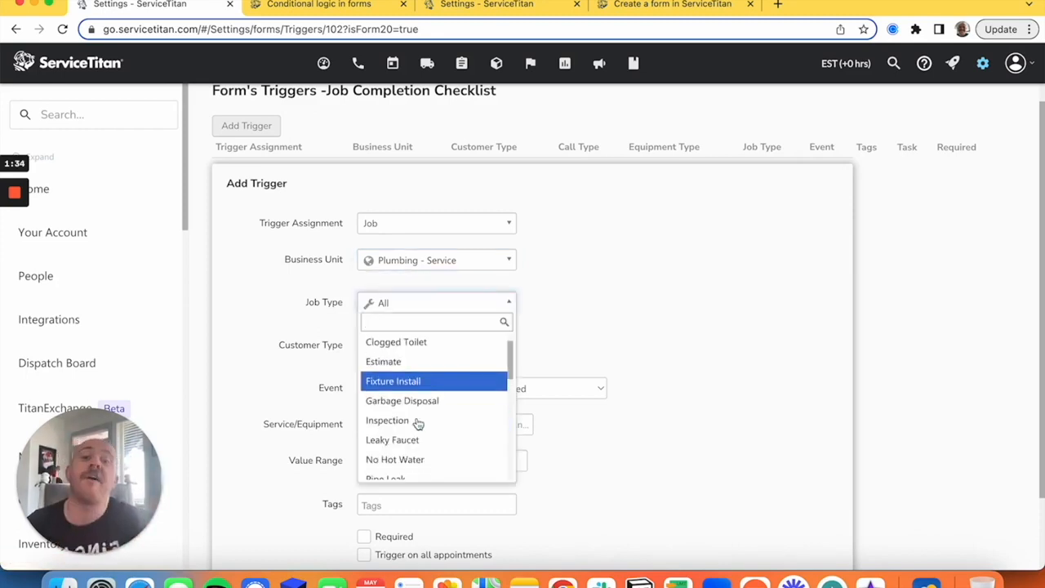
scroll(416, 425, "down", 6)
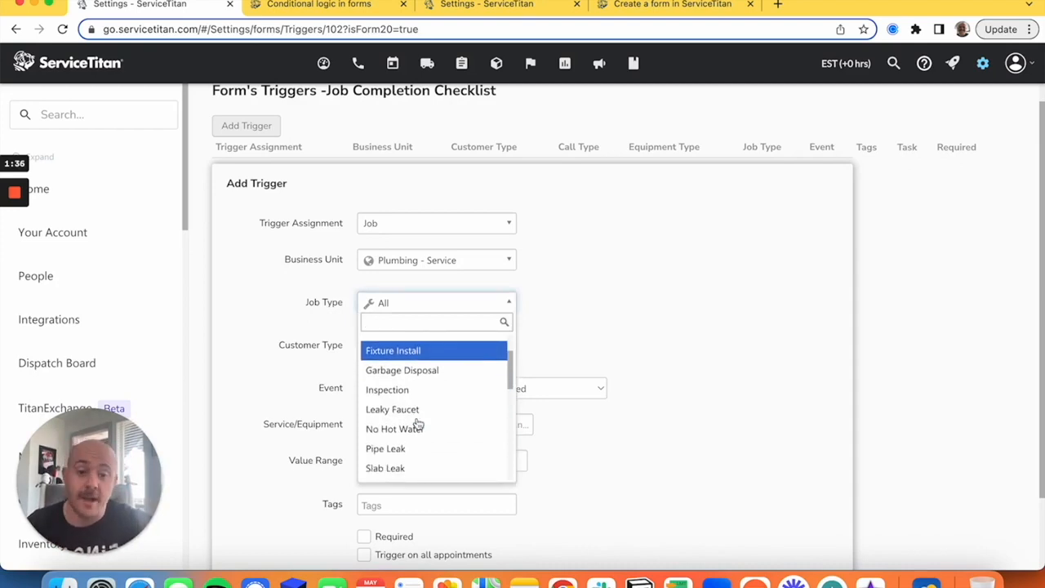
left_click(617, 257)
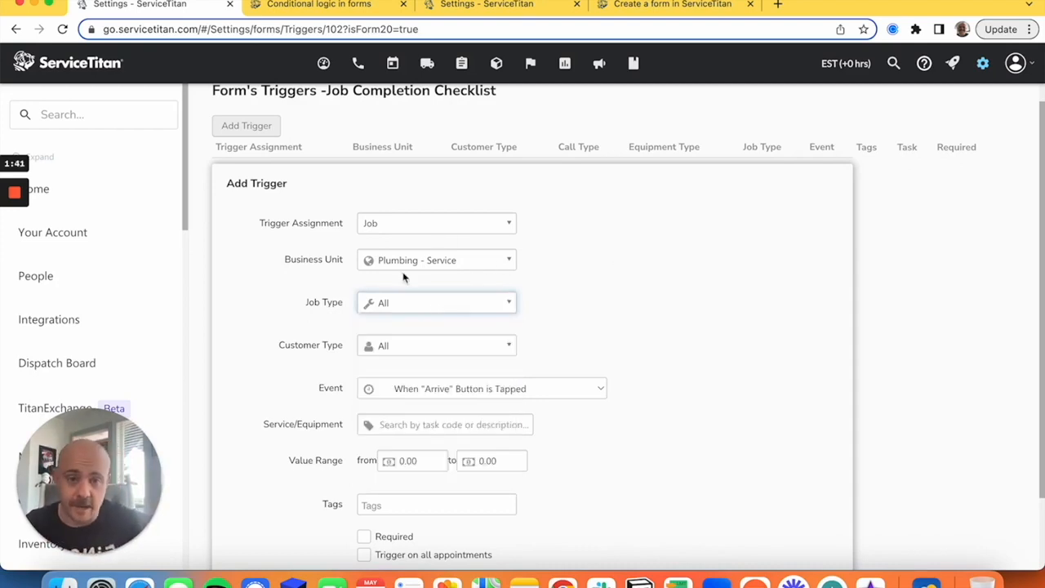
left_click(415, 303)
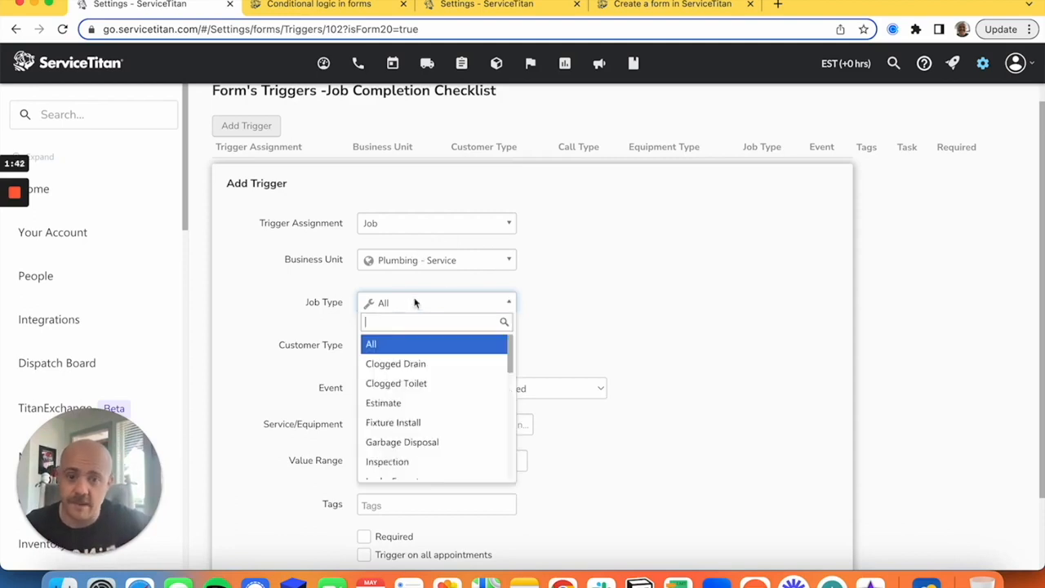
left_click(407, 389)
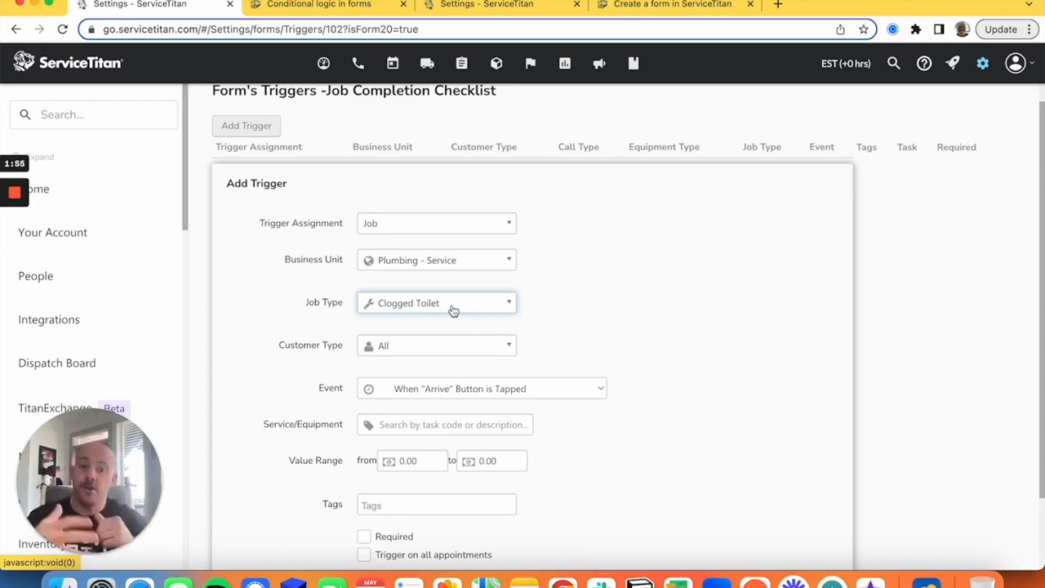
- Set the trigger's customer type to Residential
left_click(413, 354)
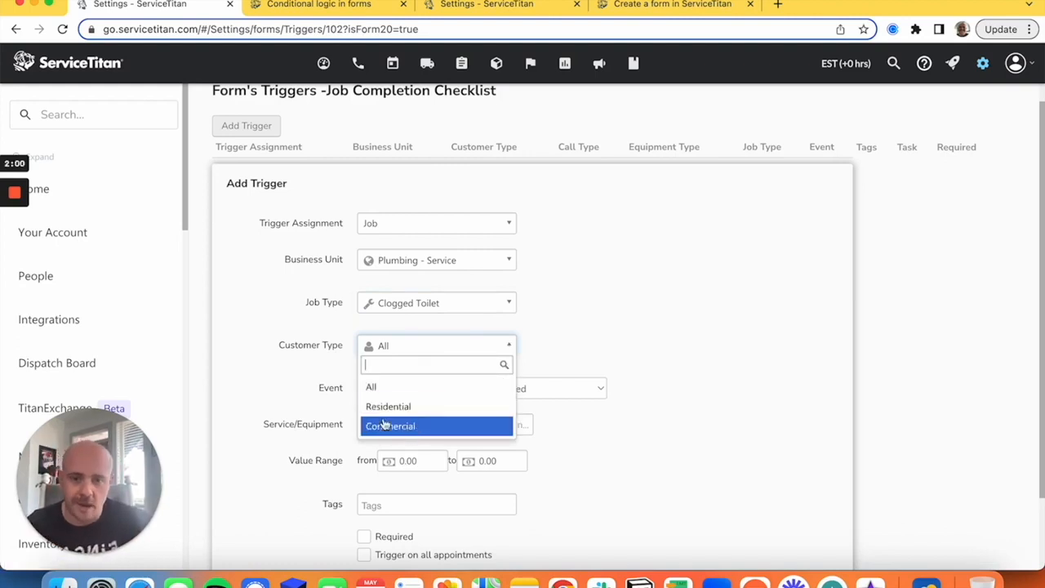
left_click(416, 407)
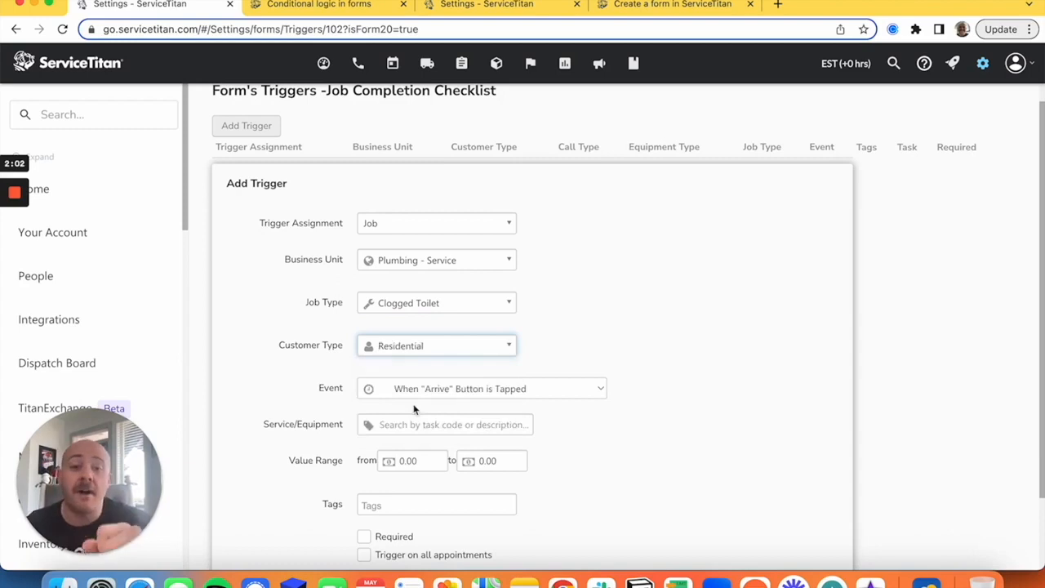
left_click(462, 353)
left_click(639, 316)
scroll(639, 316, "down", 2)
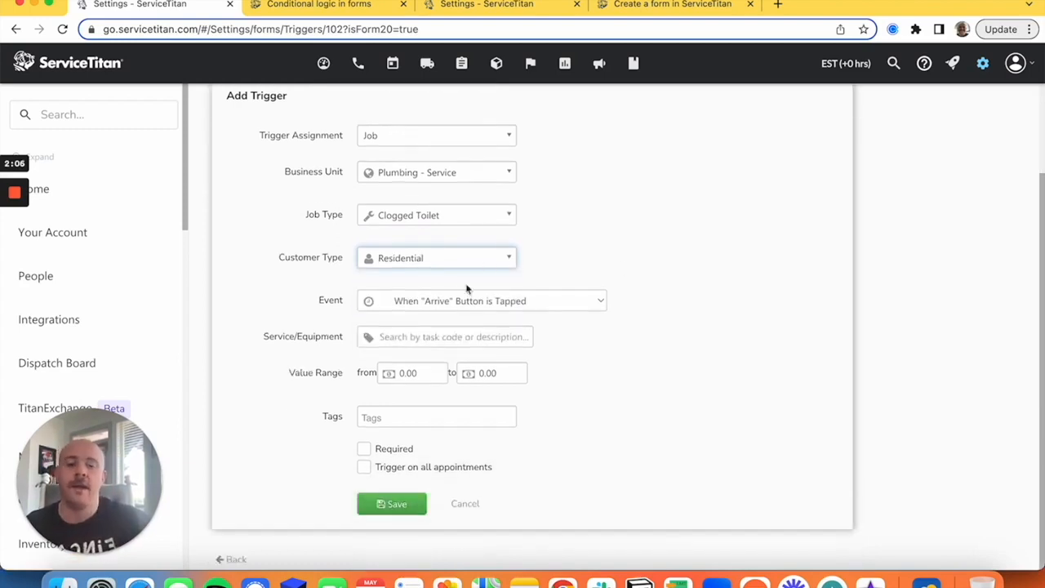
- Review the trigger's event options and try the event When "Closeout" Button is Tapped
left_click(448, 301)
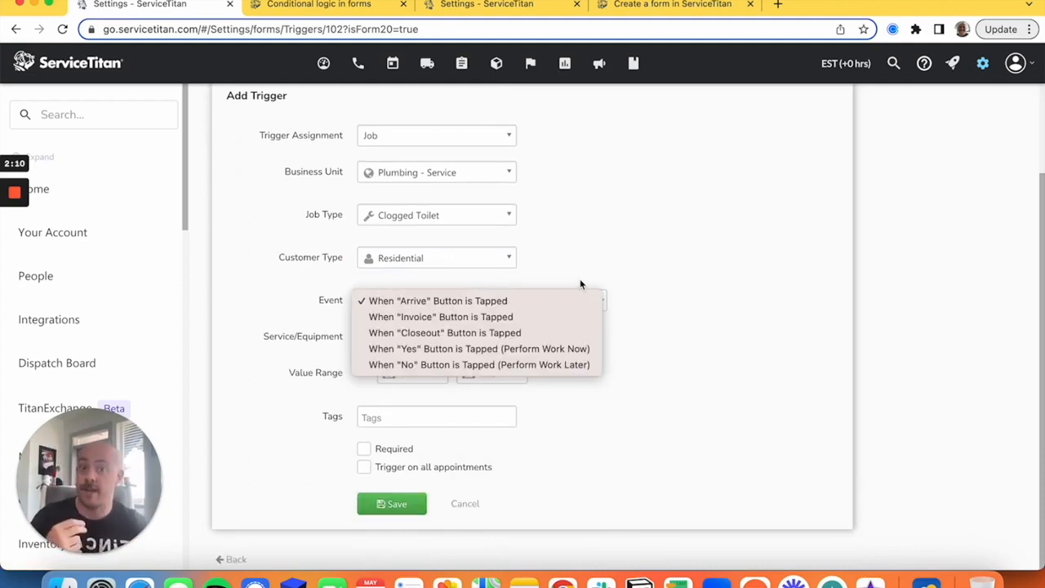
left_click(590, 231)
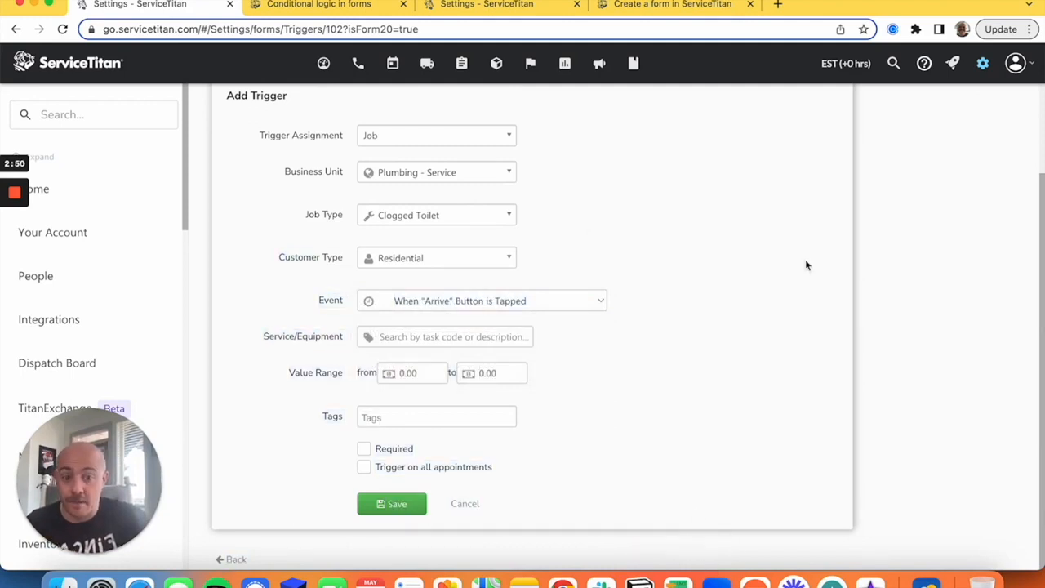
left_click(476, 300)
left_click(455, 334)
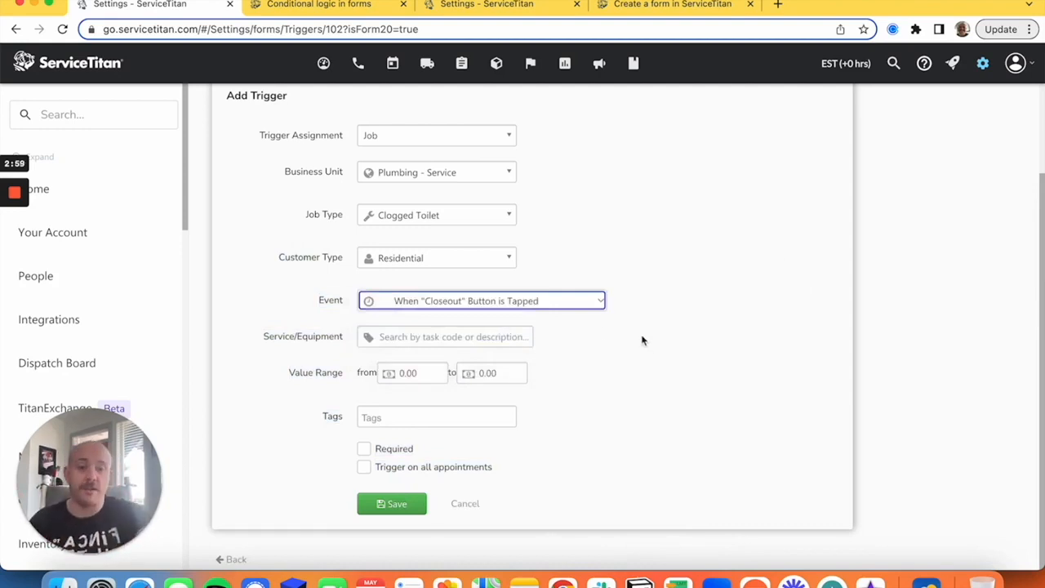
left_click(572, 304)
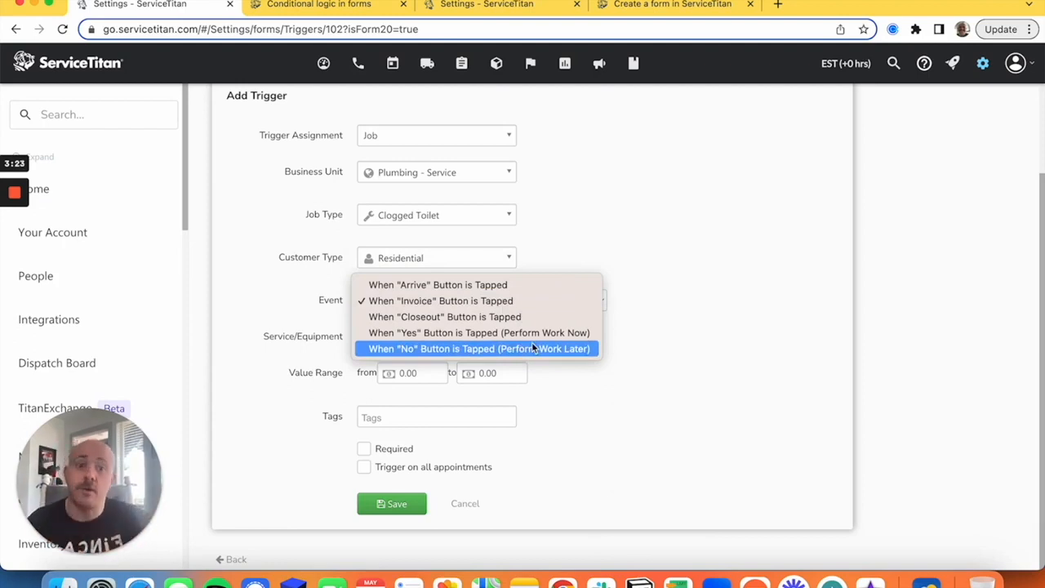
left_click(720, 278)
- Try an upper limit of 99 for the trigger's value range
left_click(389, 336)
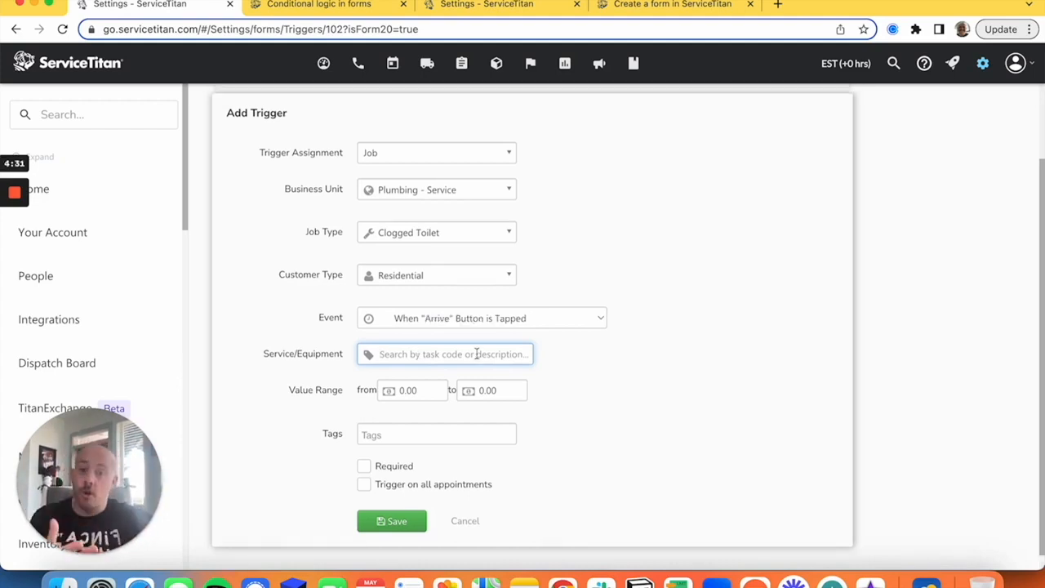
left_click(416, 389)
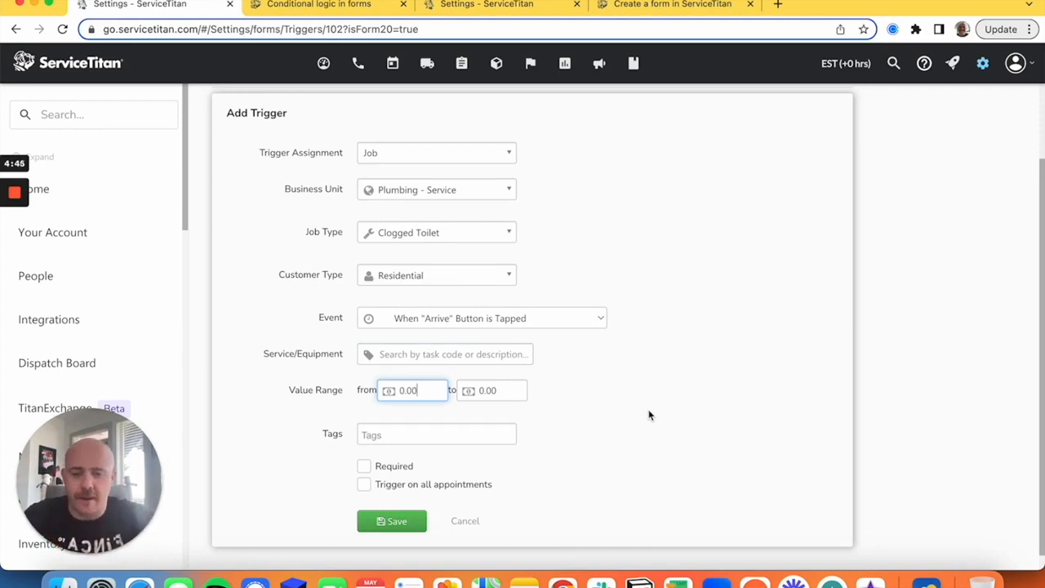
key("Tab")
type("99")
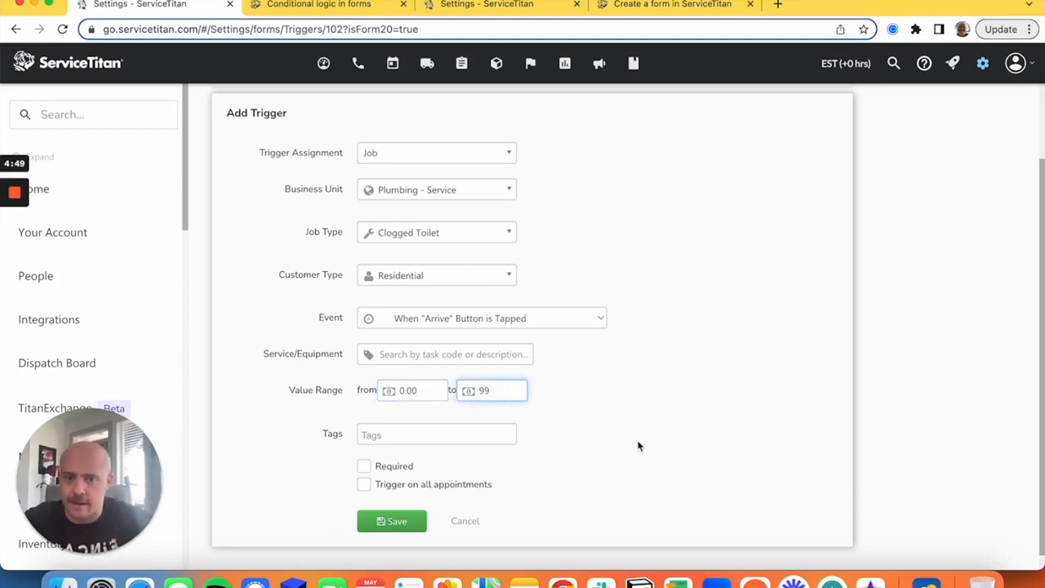
left_click(639, 446)
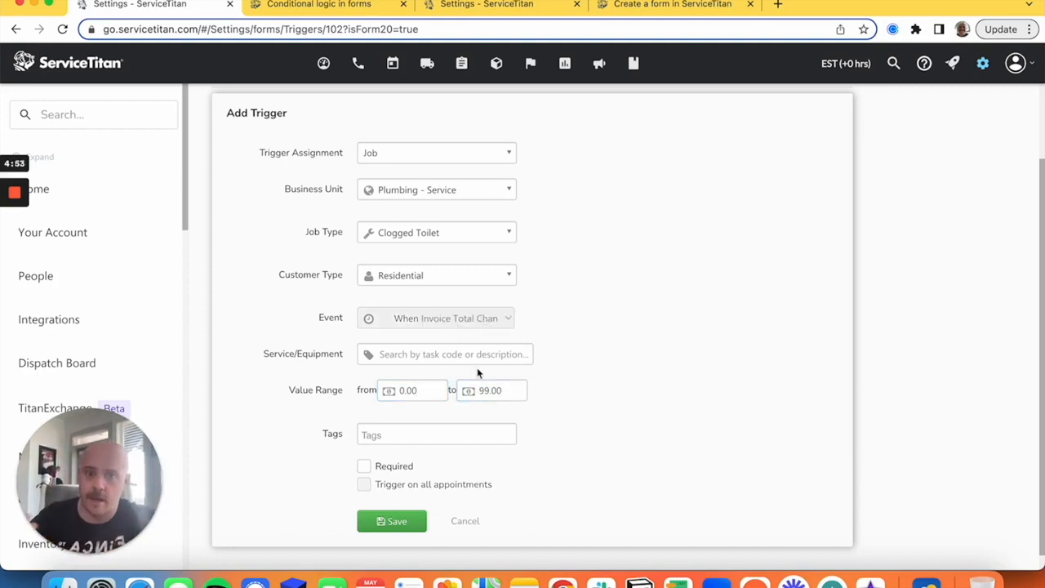
- Reset the upper limit of the trigger's value range to 0
left_click_drag(489, 389, 316, 370)
key("BackSpace")
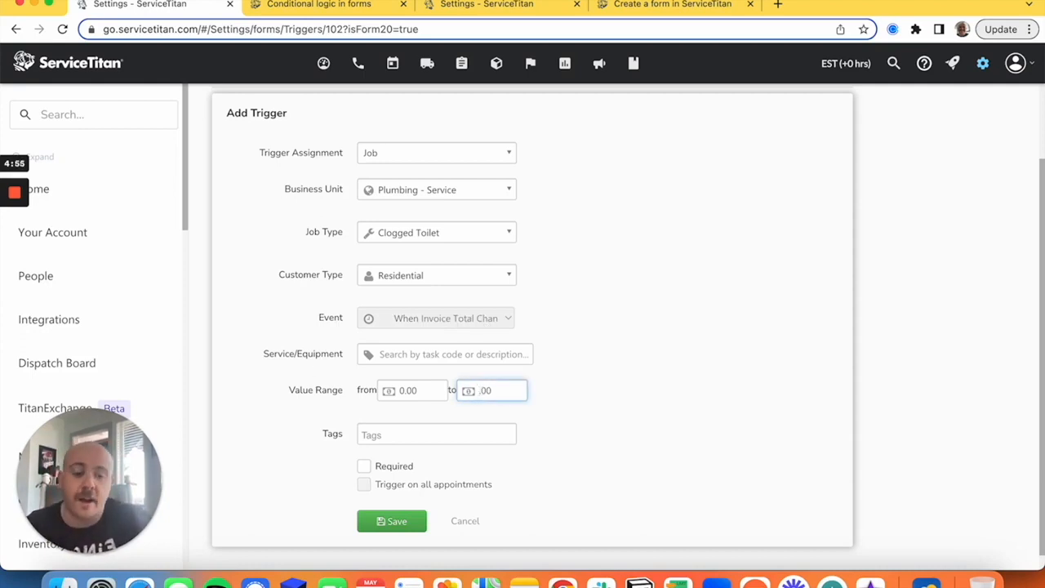
type("0")
left_click(551, 391)
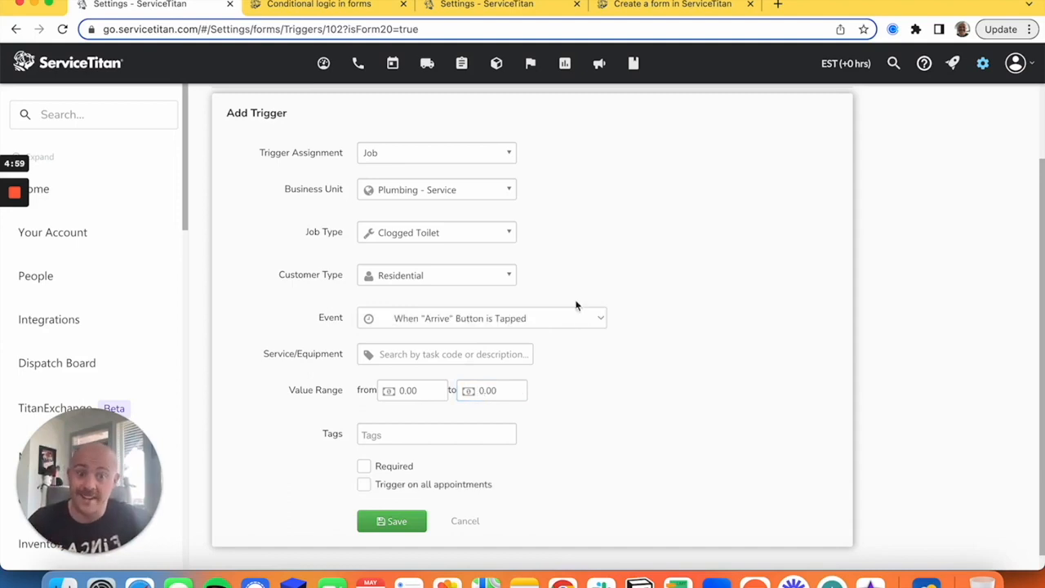
- Set the trigger's event to When "Closeout" Button is Tapped
left_click(553, 324)
left_click(497, 356)
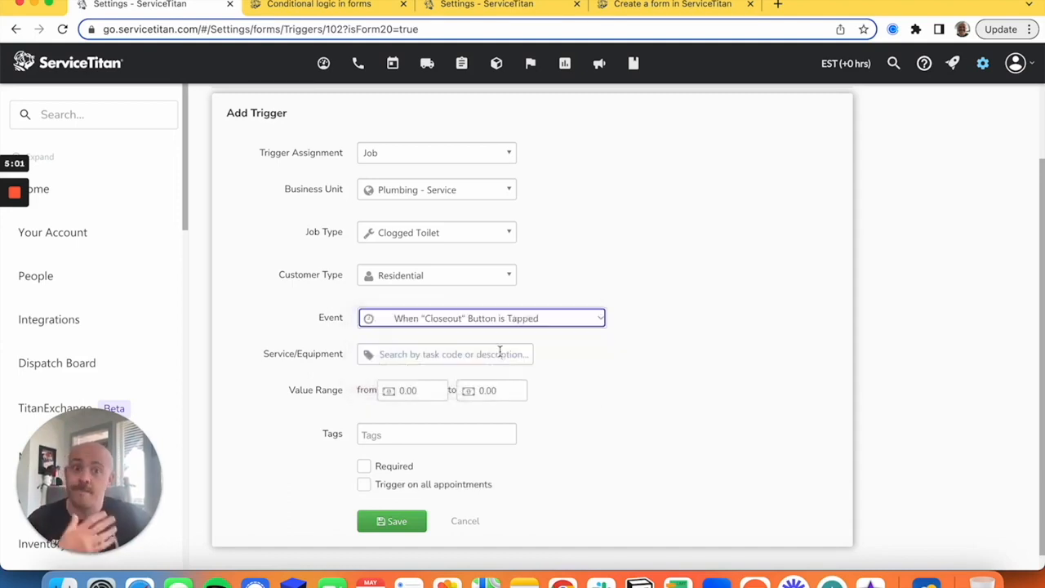
scroll(643, 407, "down", 1)
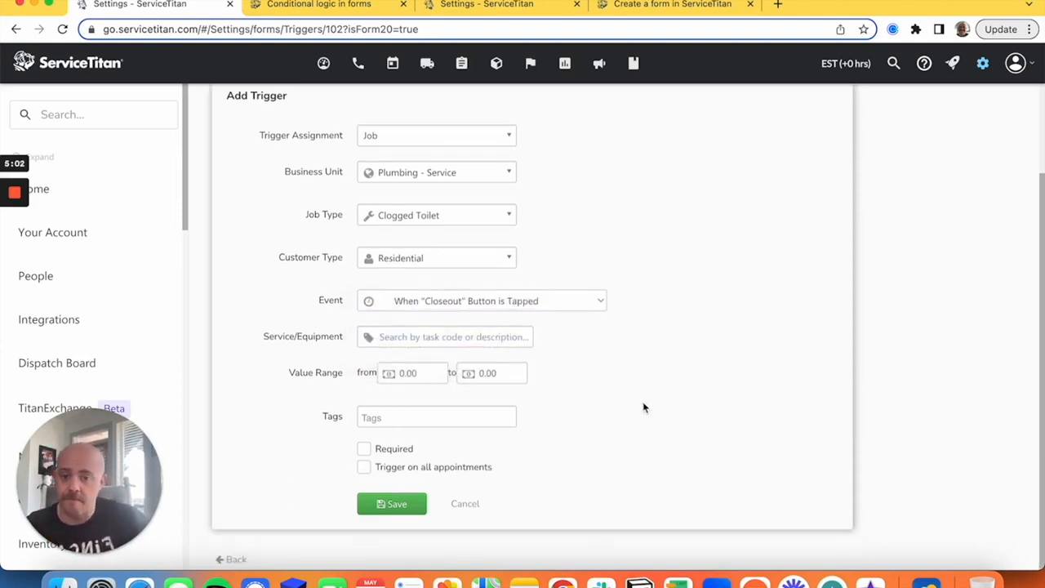
- Make the trigger Required and leave Trigger on all appointments switched off
left_click(364, 450)
left_click(365, 450)
left_click(364, 468)
left_click(364, 467)
left_click(364, 449)
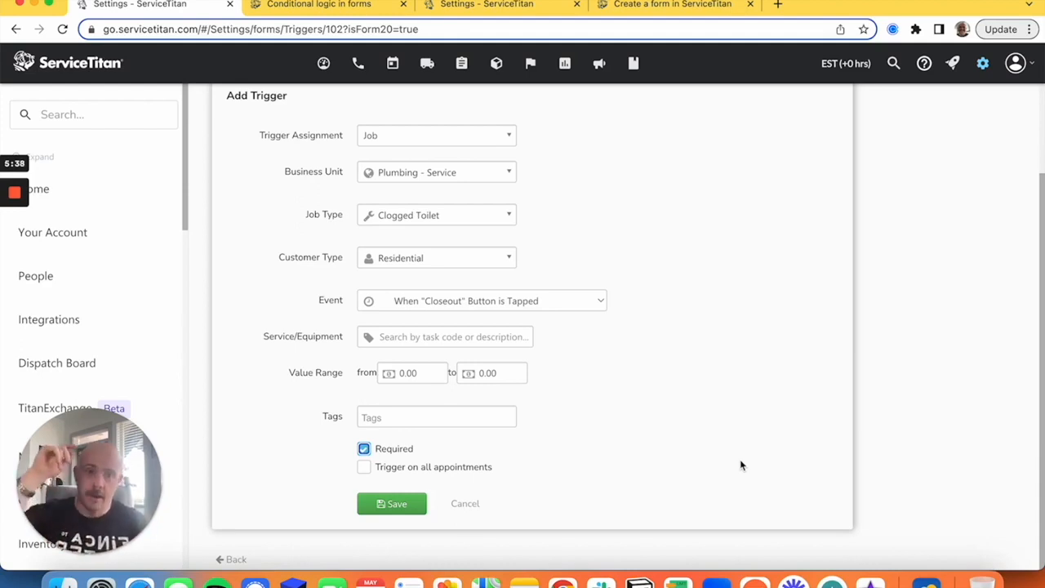
- Switch the trigger's event to When "Arrive" Button is Tapped
left_click(471, 301)
left_click(473, 301)
left_click(469, 301)
left_click(465, 270)
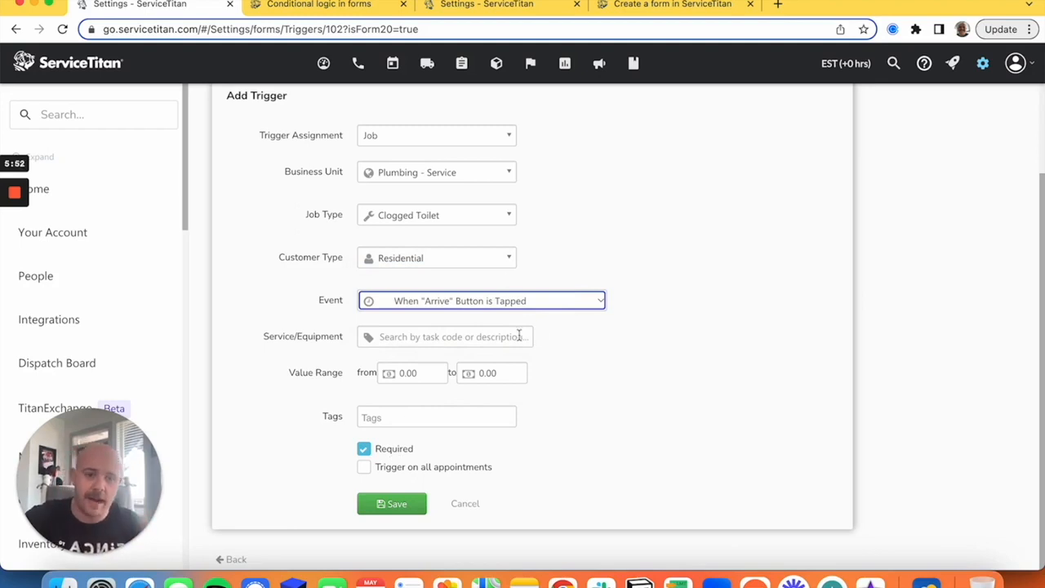
- Set the event back to When "Closeout" Button is Tapped and save the trigger
left_click(478, 307)
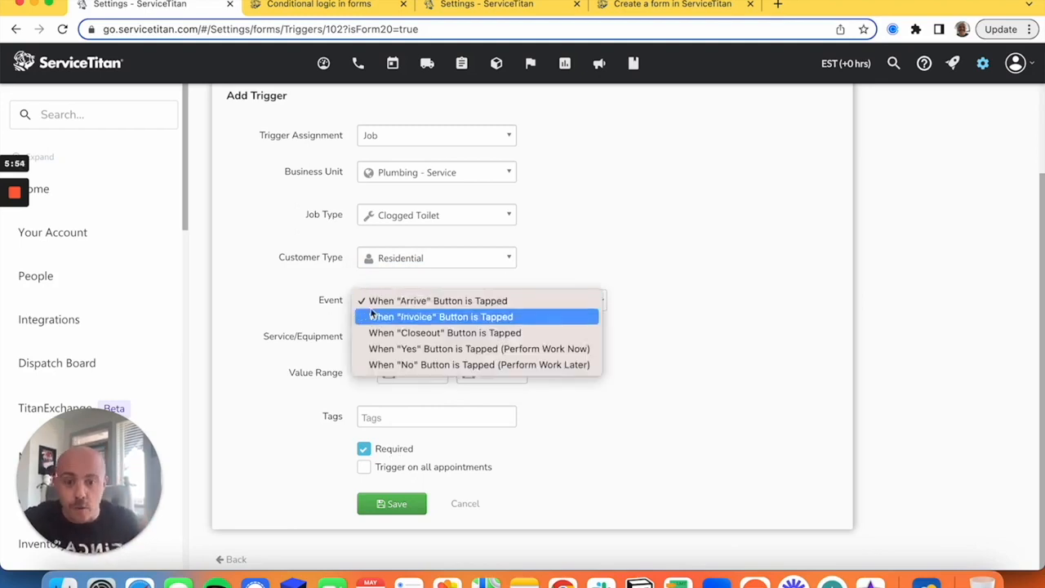
left_click(471, 332)
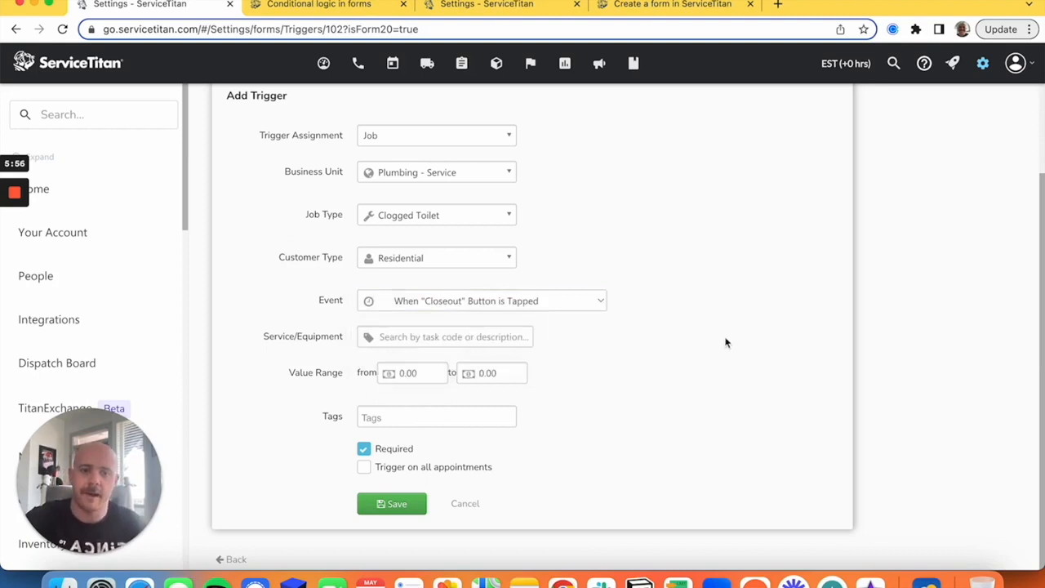
left_click(404, 506)
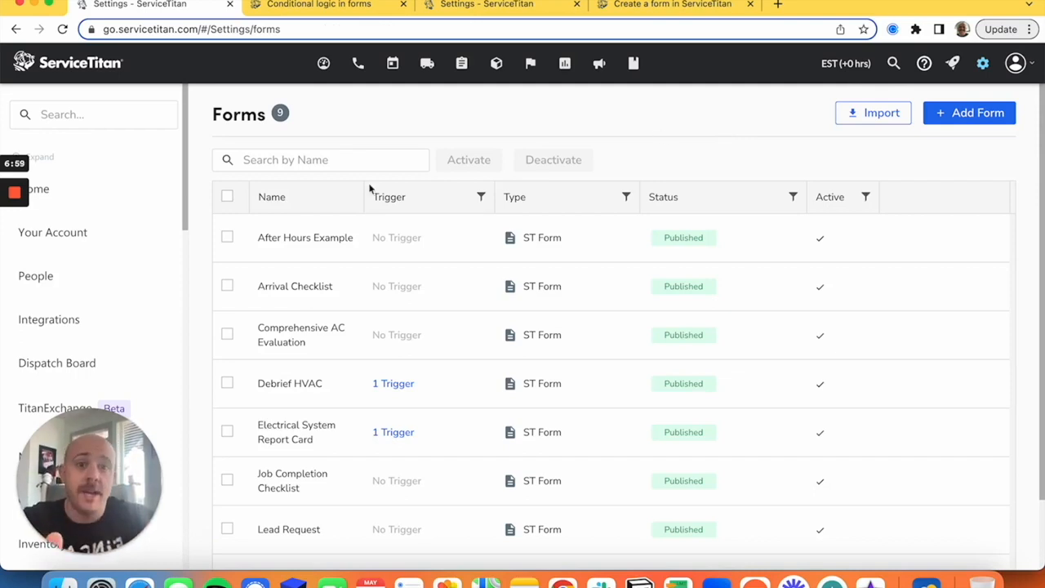
- Browse the form templates in the TitanExchange library and view the Debrief HVAC template's details
scroll(94, 351, "down", 3)
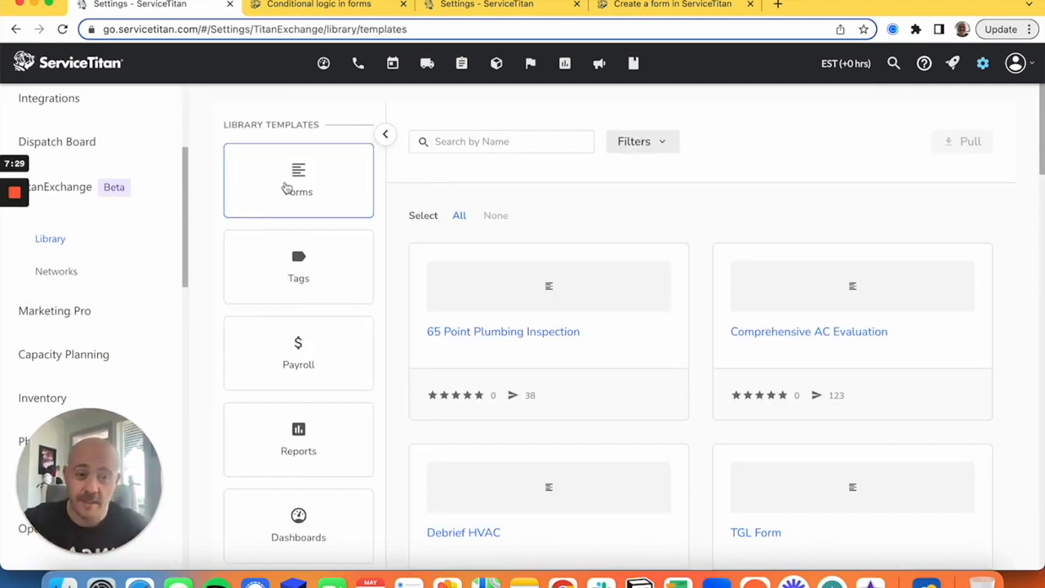
scroll(645, 222, "down", 3)
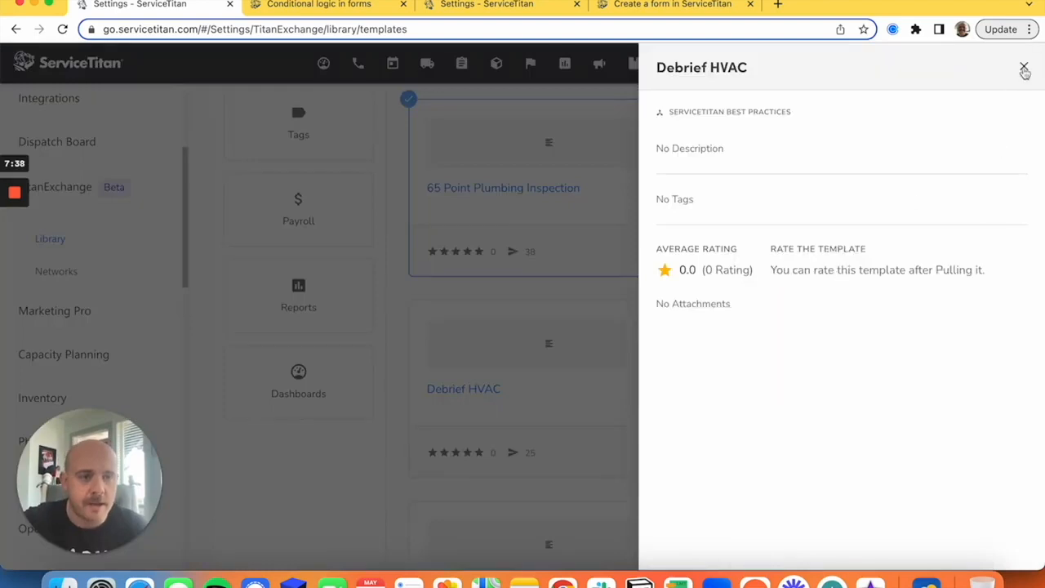
left_click(1025, 69)
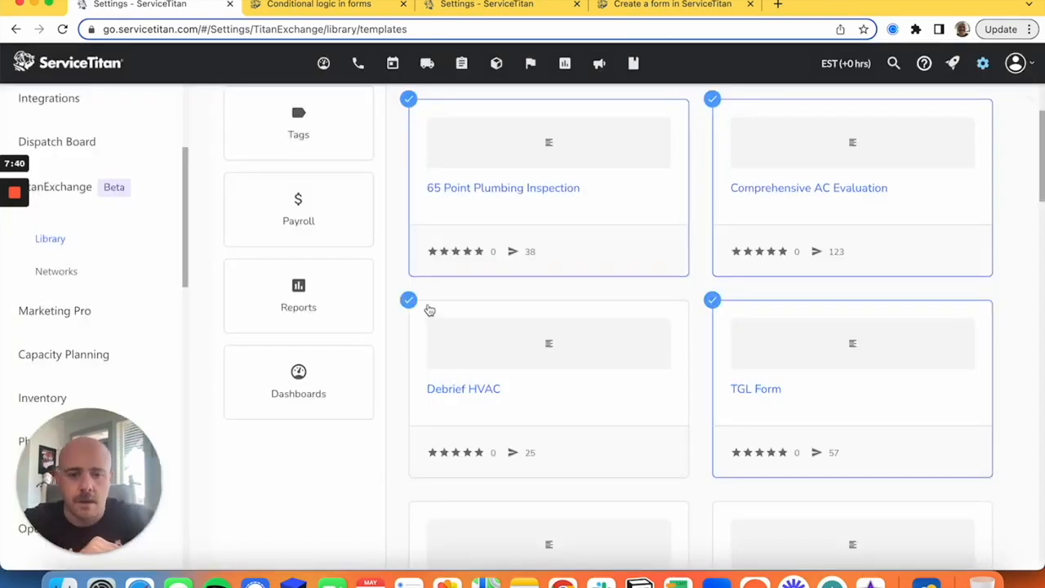
scroll(429, 310, "up", 3)
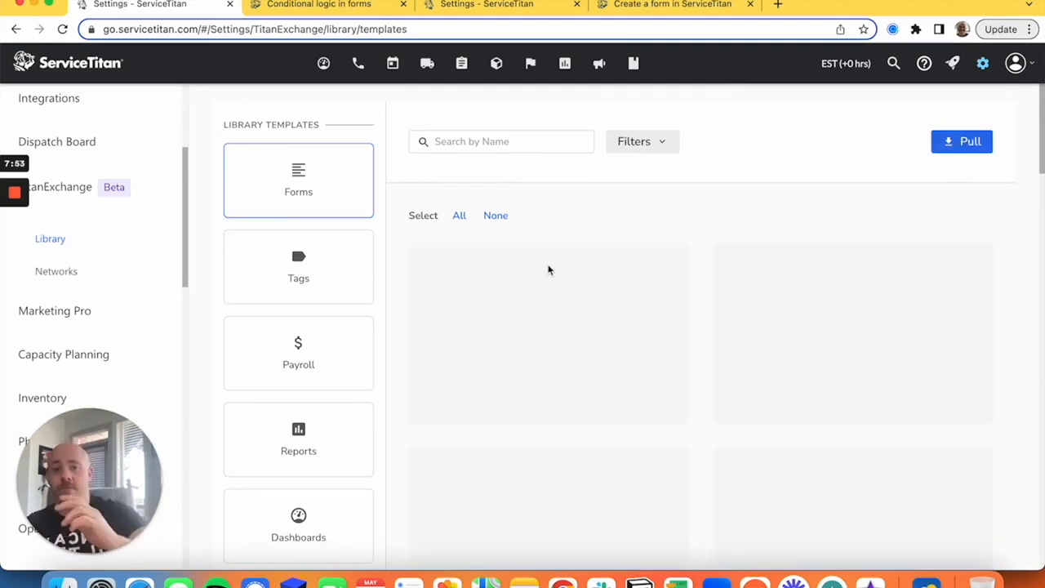
- Search the settings for "form" and return to the Forms list under Operations
scroll(76, 141, "up", 5)
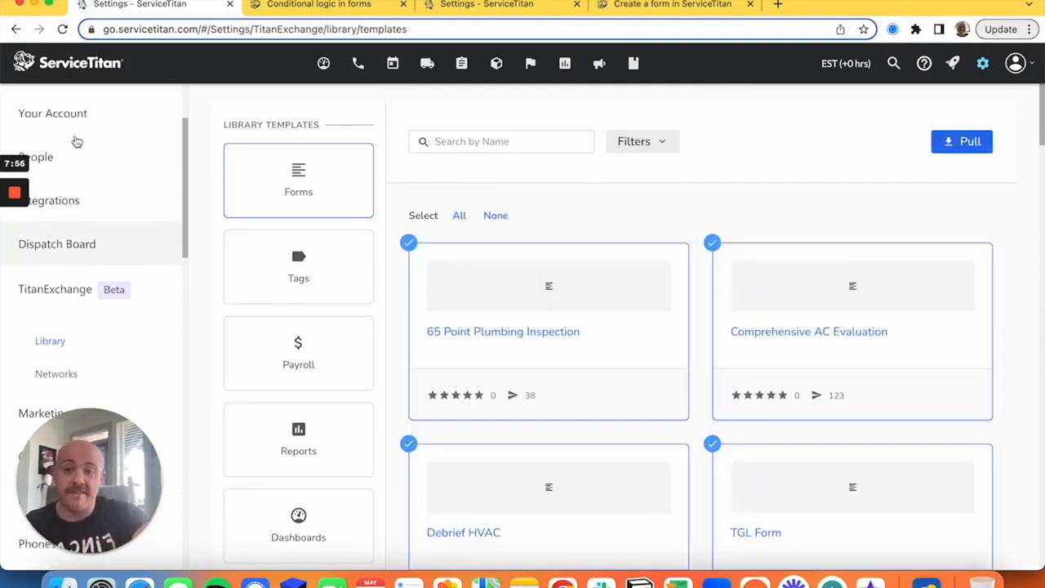
left_click(98, 93)
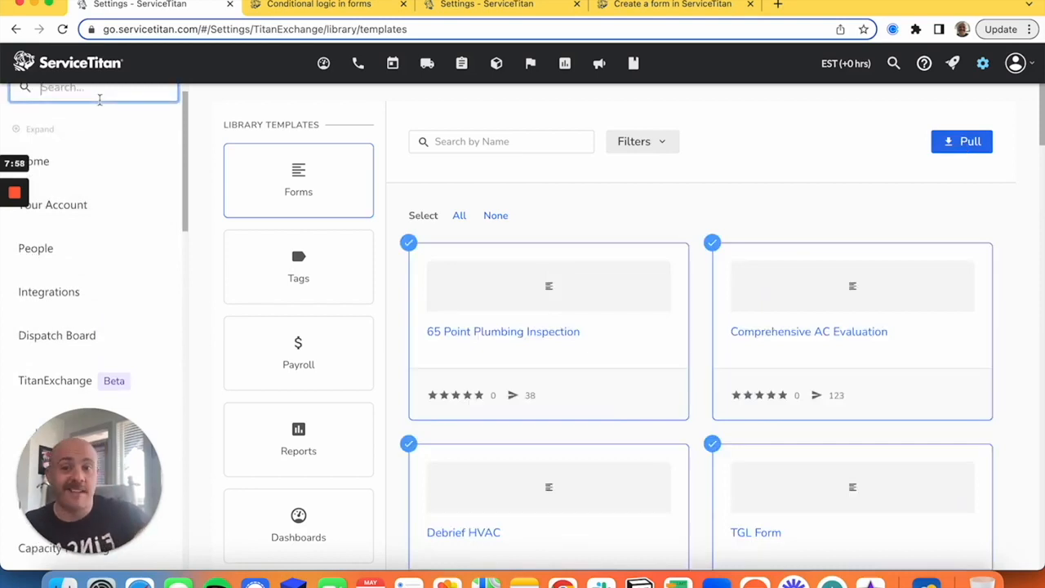
scroll(98, 96, "up", 1)
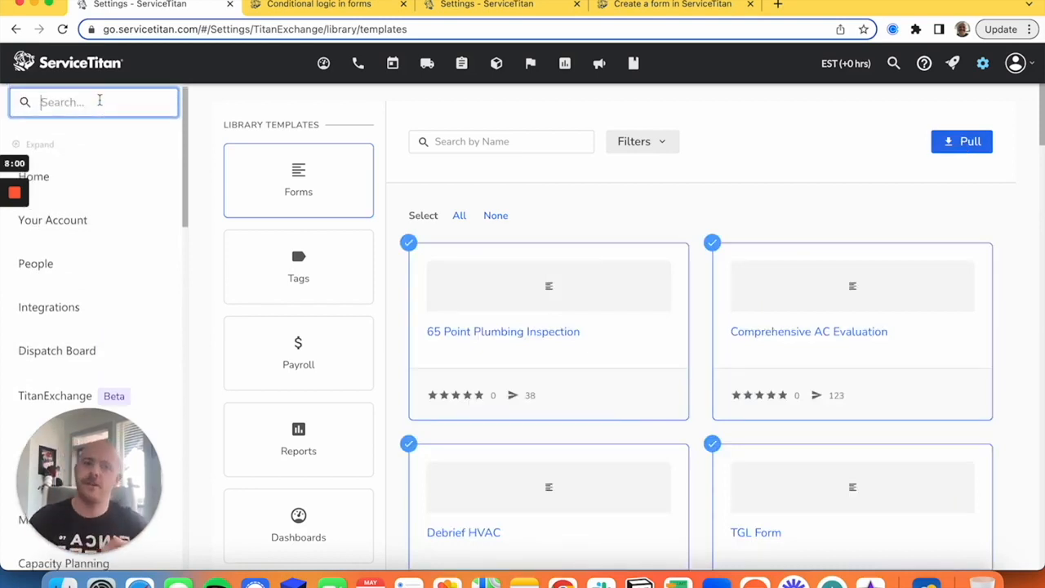
type("form")
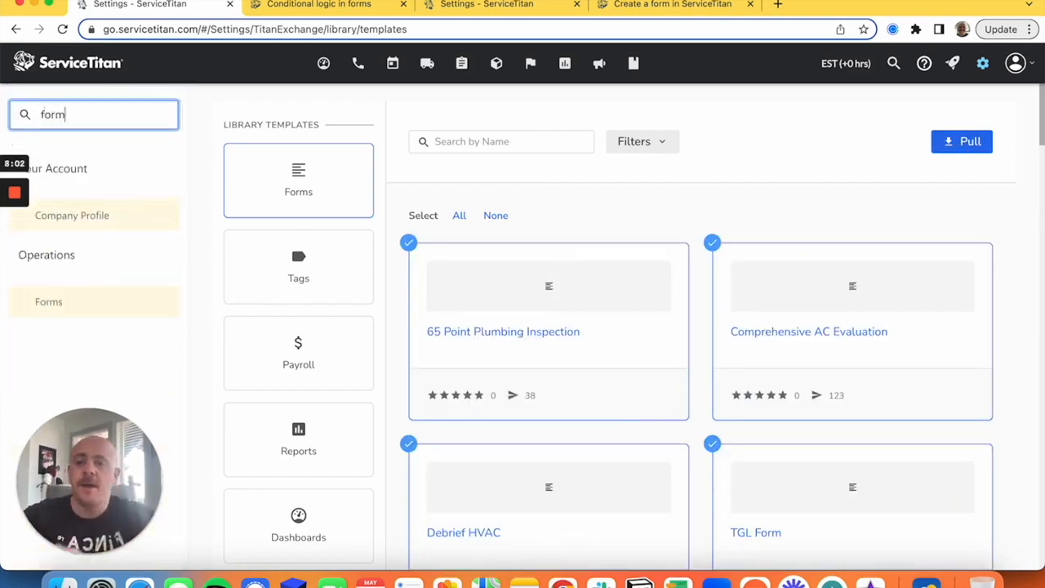
left_click(48, 302)
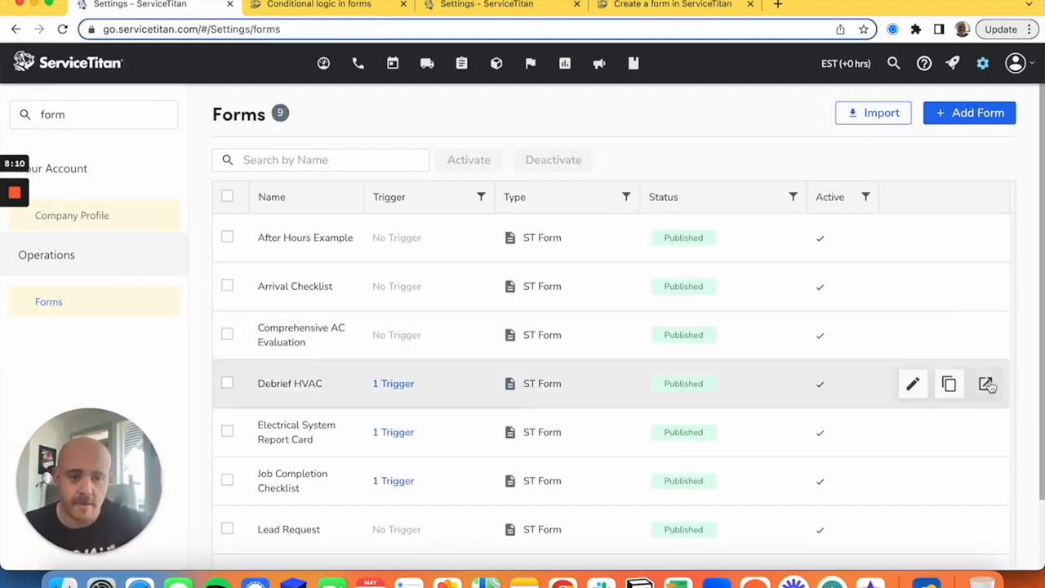
- Export the Debrief HVAC form with its triggers included
left_click(986, 384)
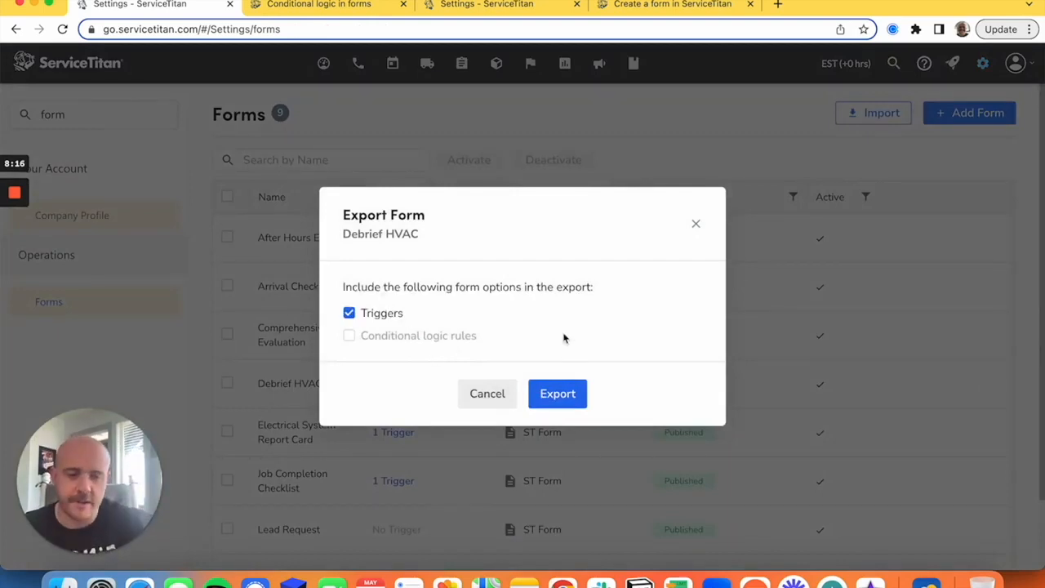
left_click(554, 393)
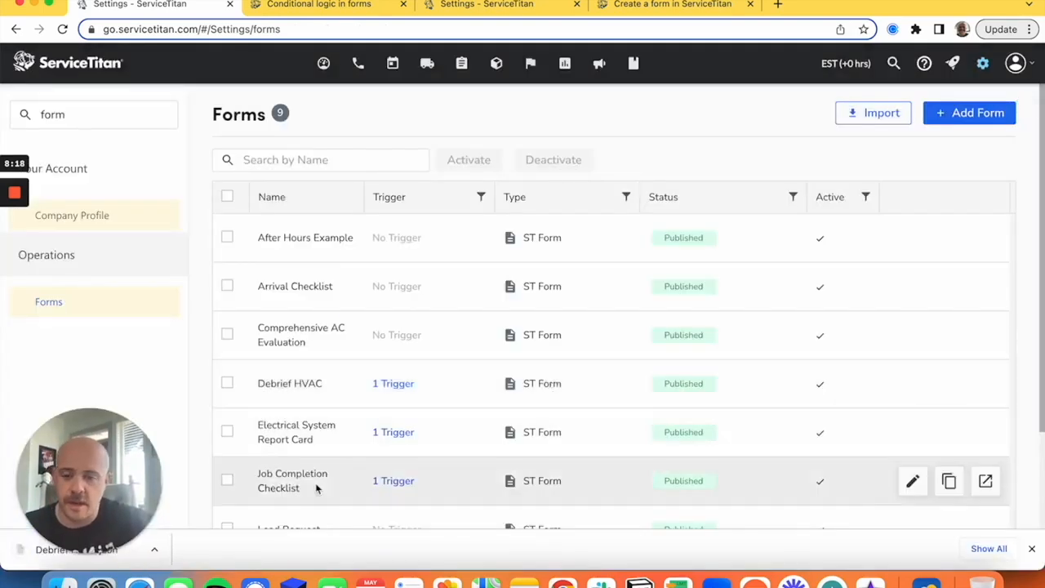
left_click_drag(85, 486, 86, 156)
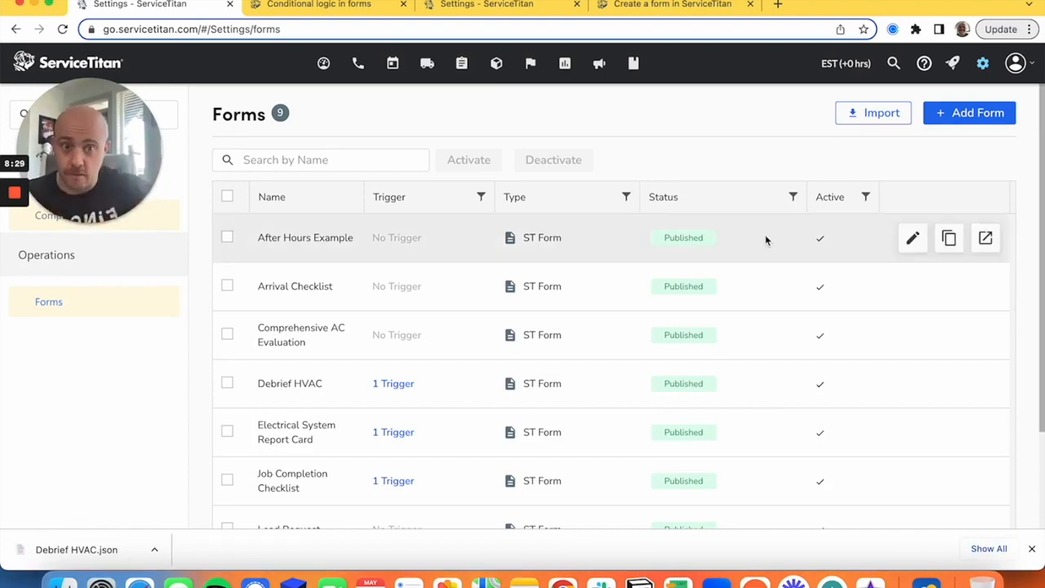
- Import the form file Debrief HVAC.json from Downloads and dismiss the import dialog
left_click(875, 118)
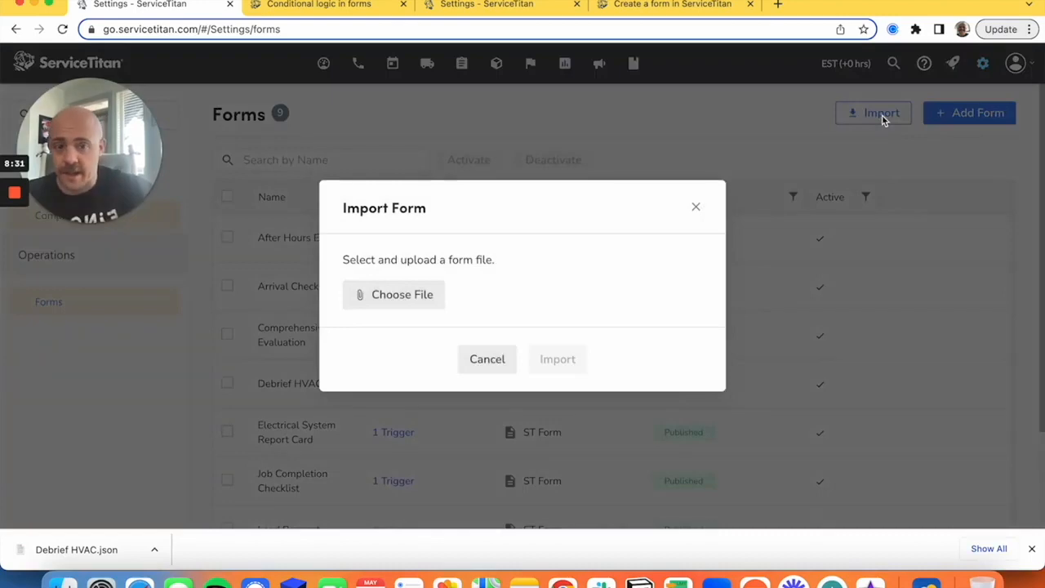
left_click(413, 295)
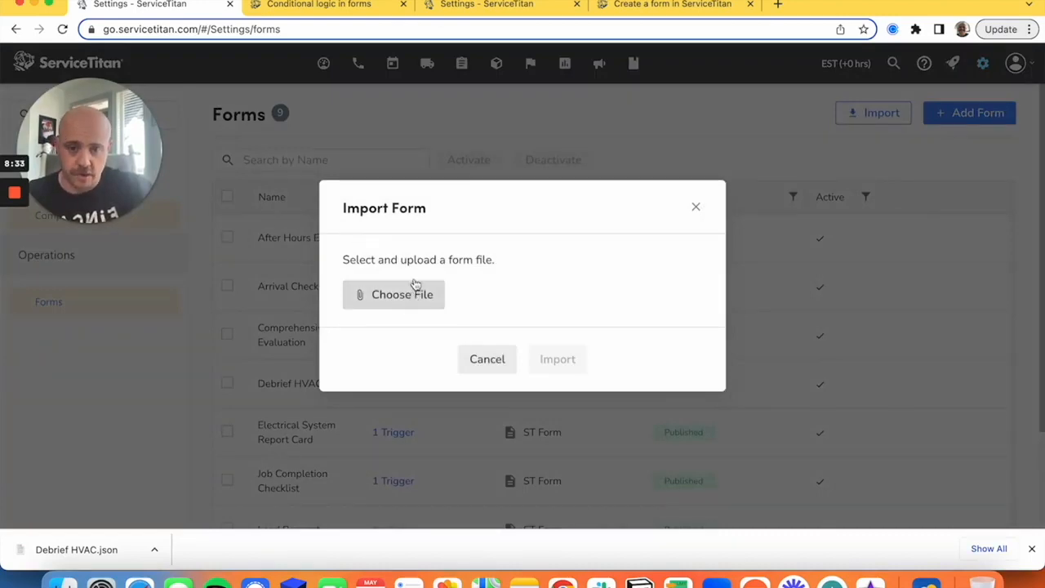
left_click(457, 194)
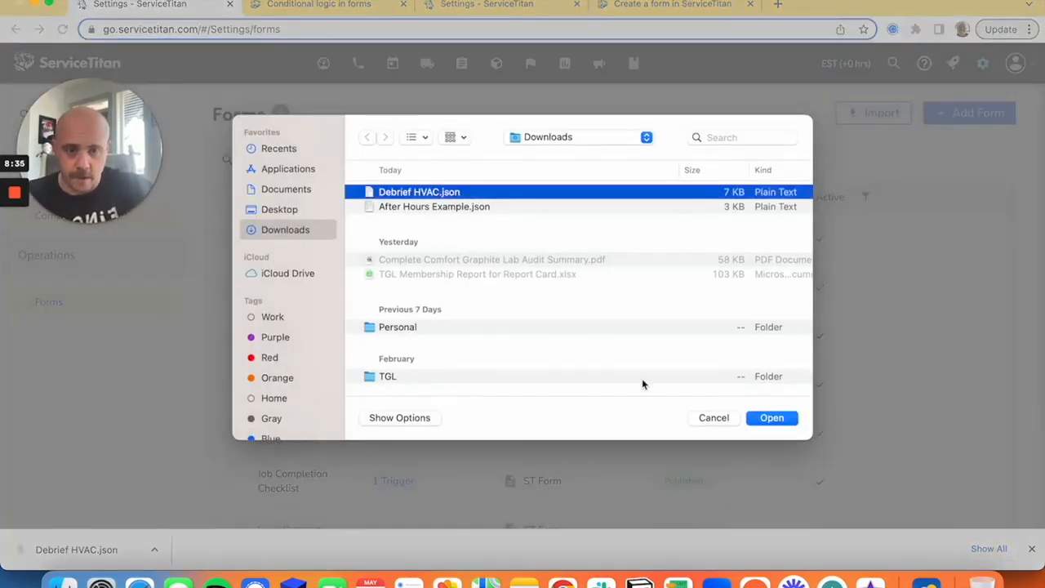
left_click(774, 418)
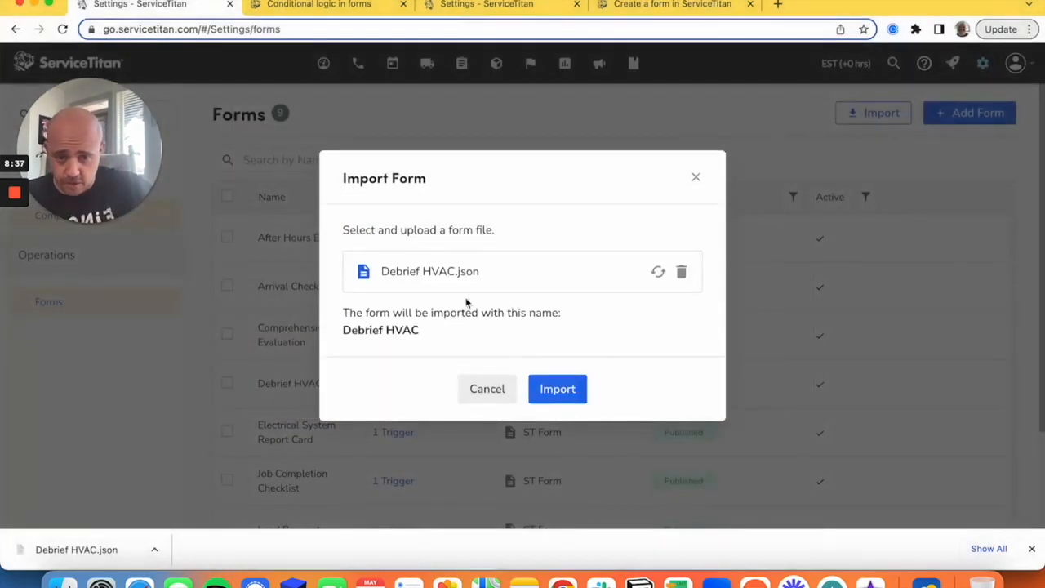
left_click(568, 390)
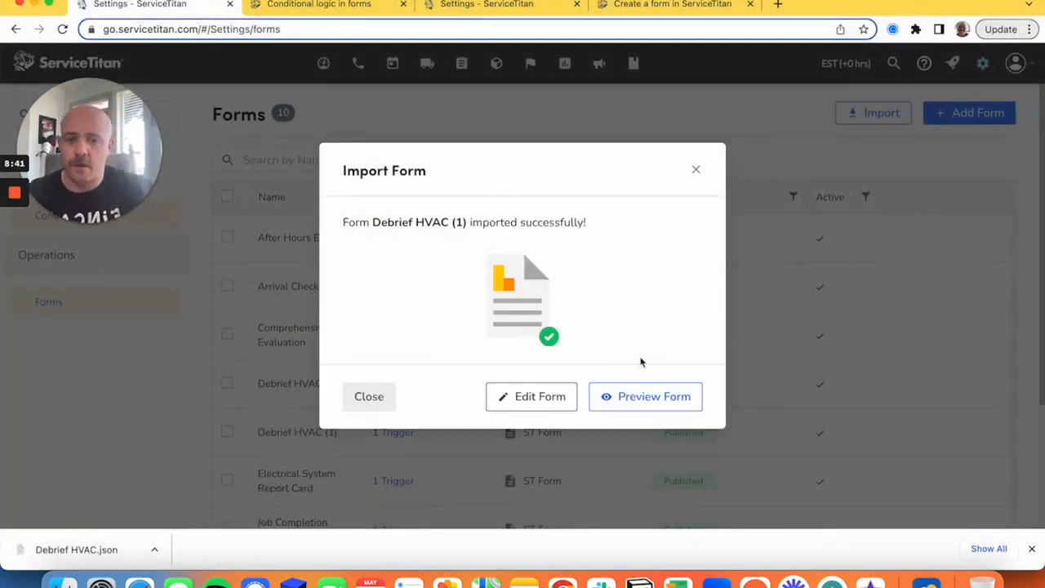
left_click(695, 170)
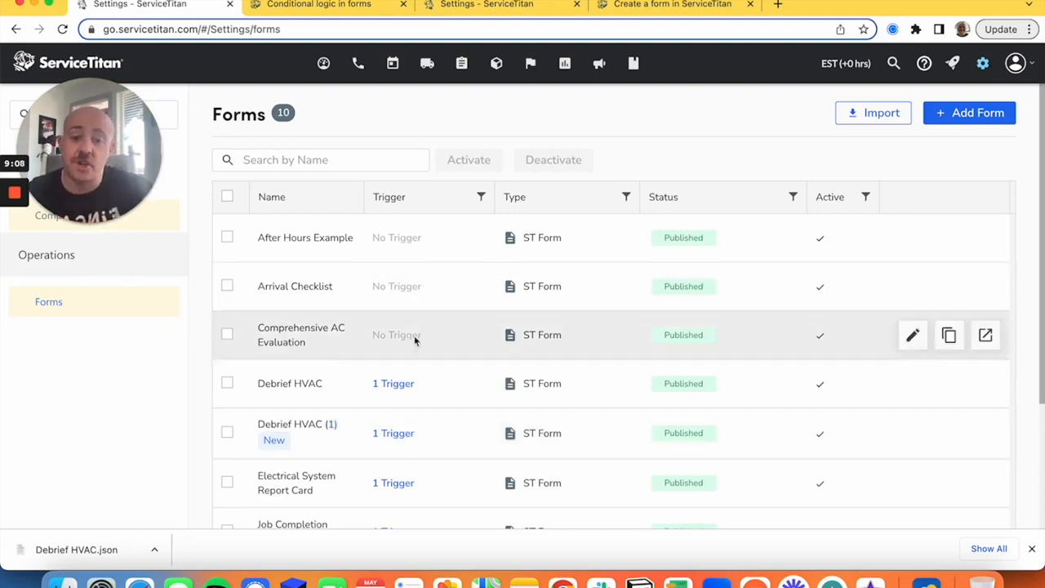
- Open the original Debrief HVAC form for editing and go to its conditional logic rules
scroll(443, 378, "down", 2)
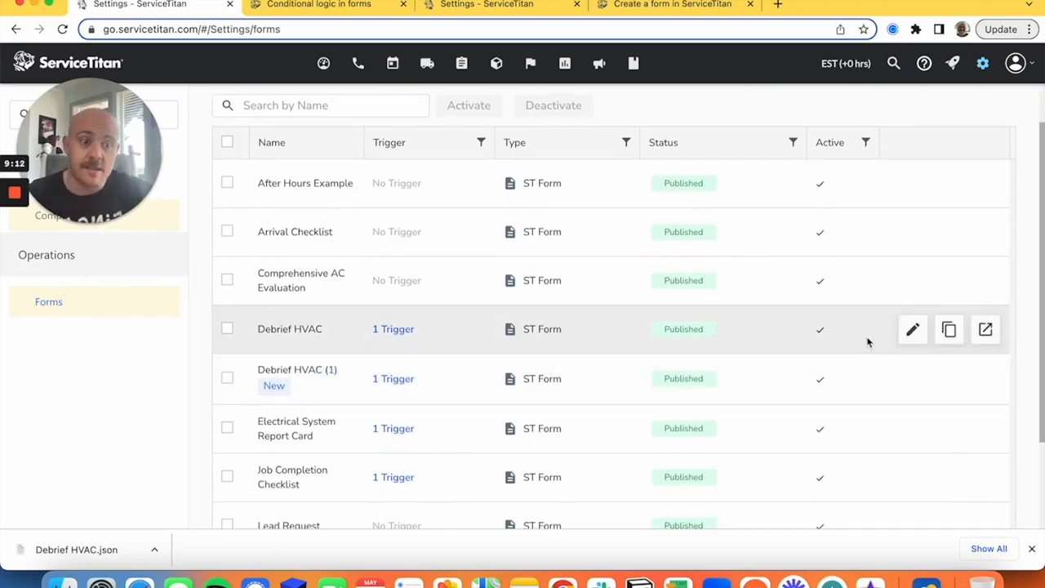
left_click(908, 329)
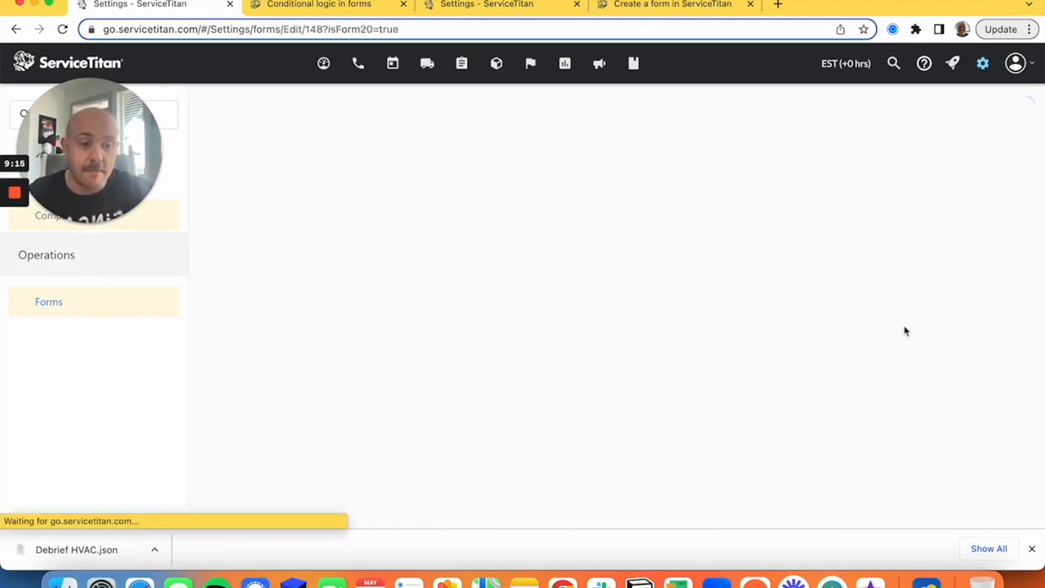
scroll(716, 237, "down", 8)
scroll(716, 236, "up", 8)
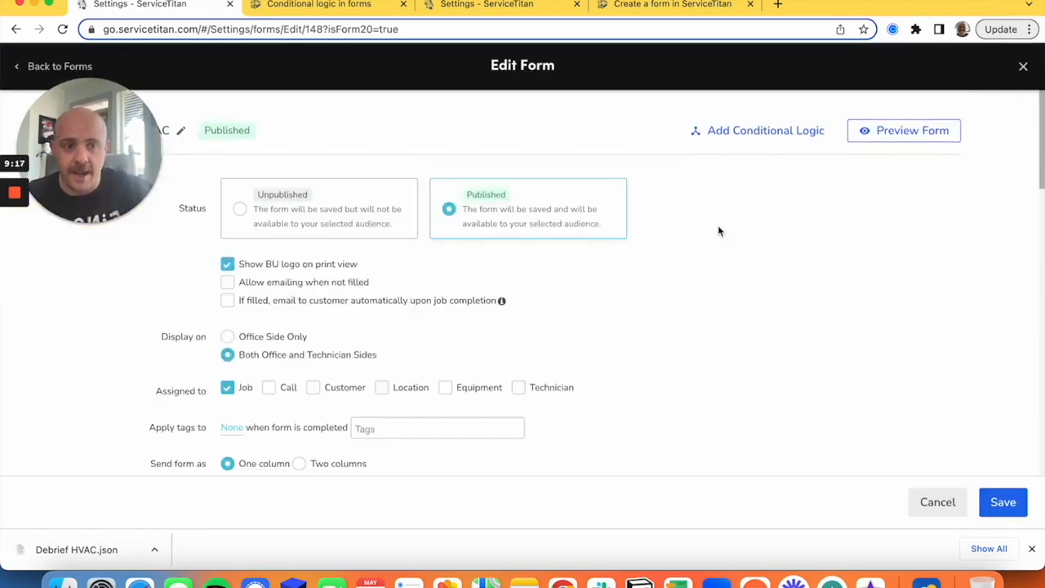
left_click(755, 131)
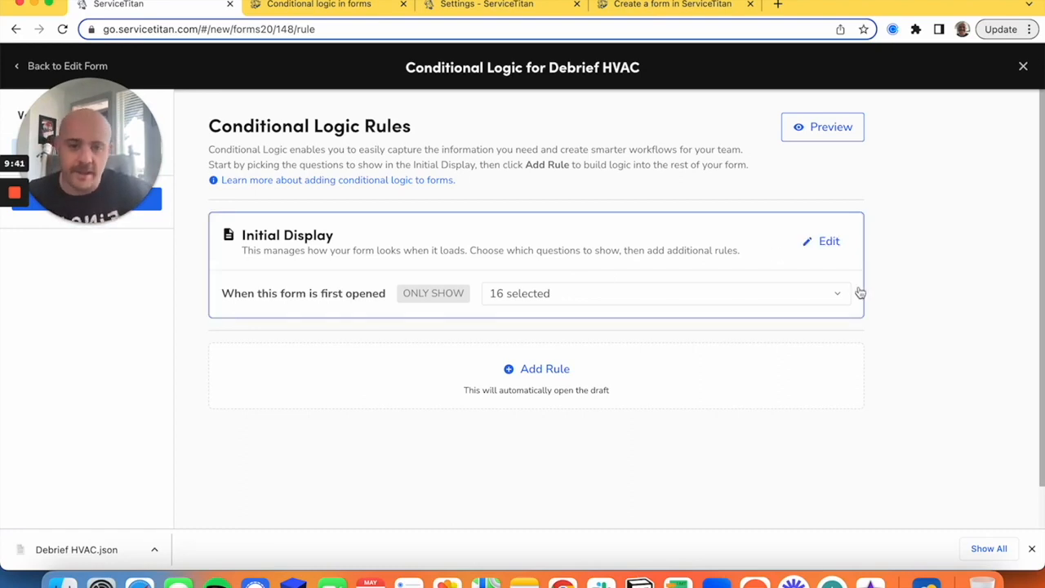
scroll(859, 292, "left", 5)
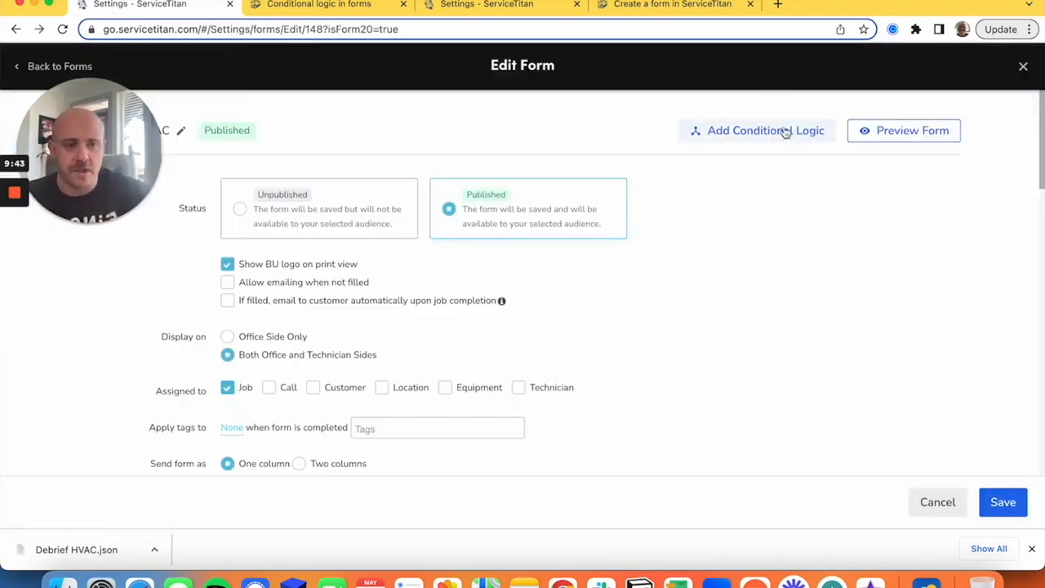
left_click(740, 139)
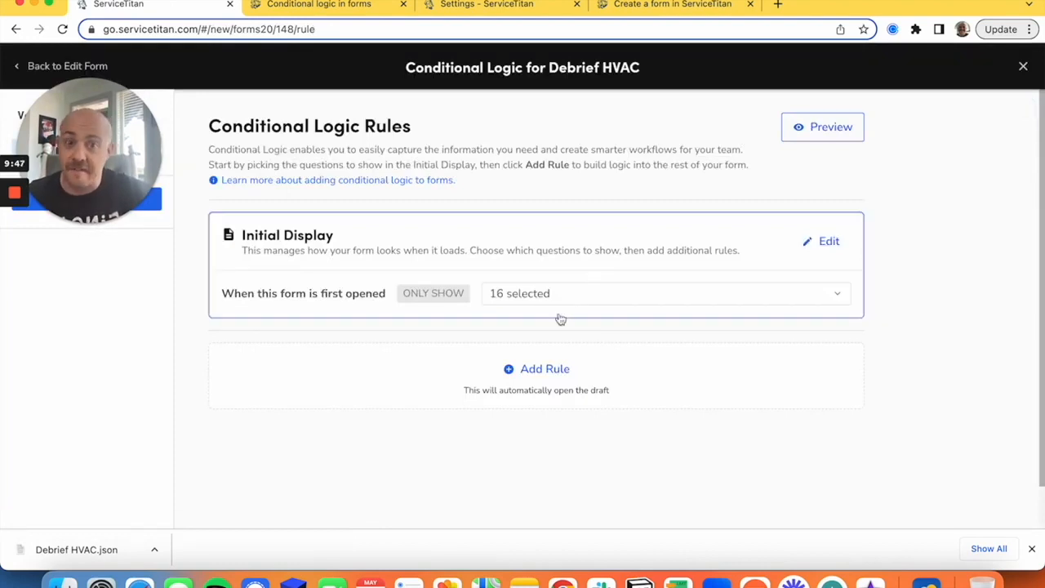
- Review the questions shown in the Initial Display rule and deselect all of them
left_click(620, 299)
left_click(620, 300)
scroll(653, 352, "down", 5)
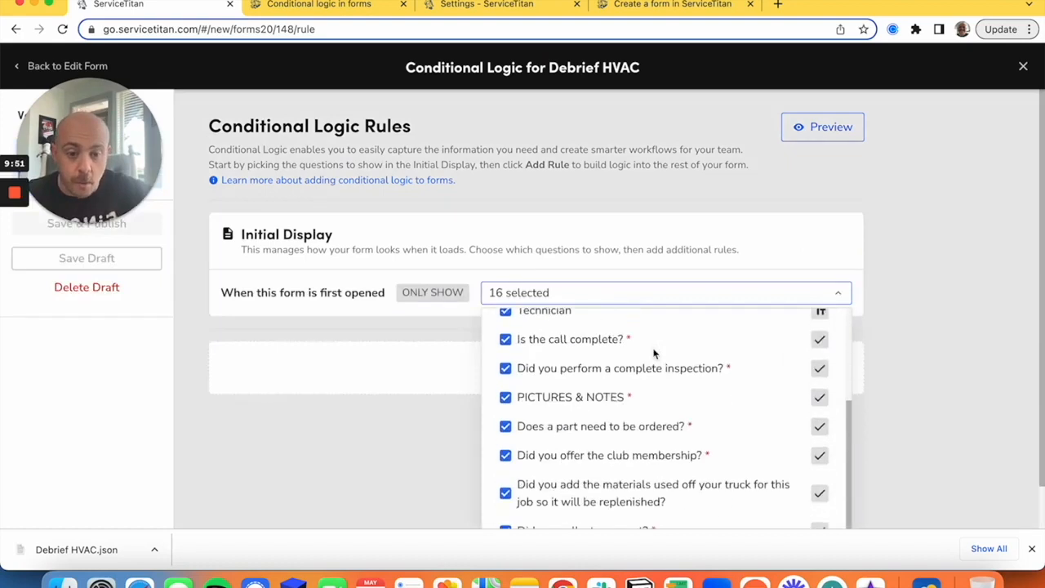
scroll(1033, 331, "down", 1)
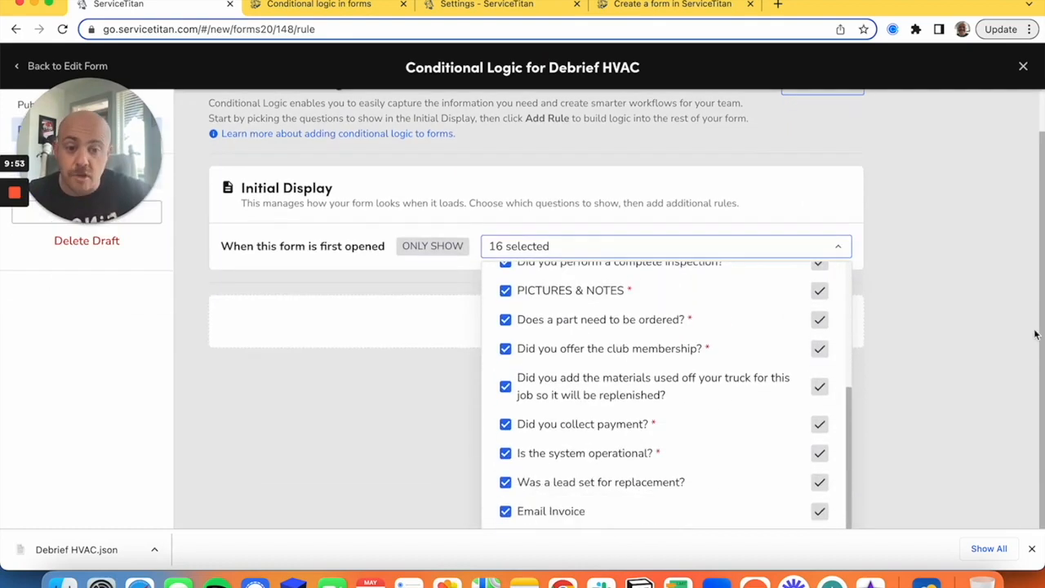
scroll(657, 425, "up", 5)
scroll(647, 383, "down", 2)
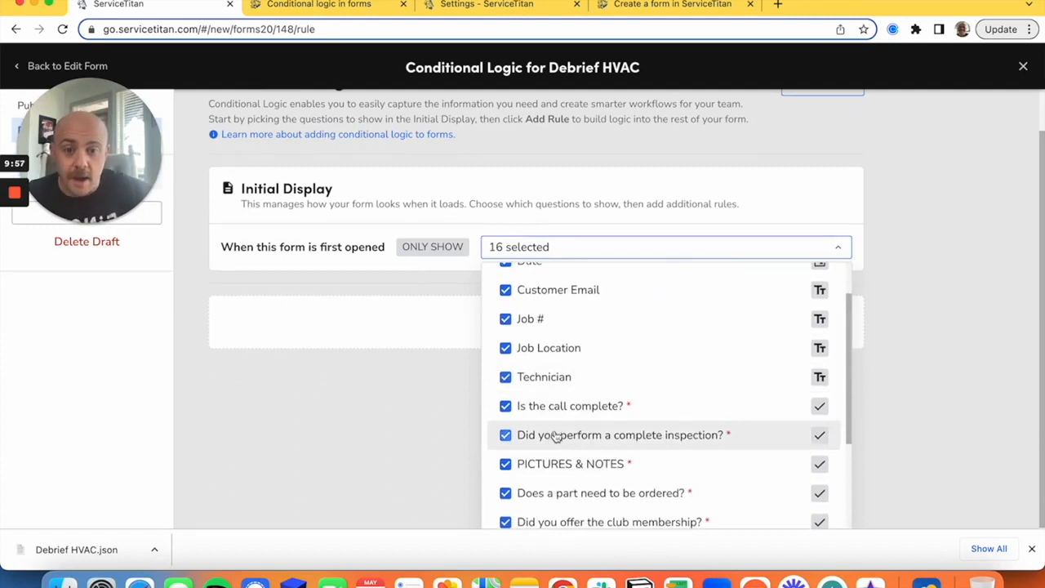
scroll(620, 433, "down", 5)
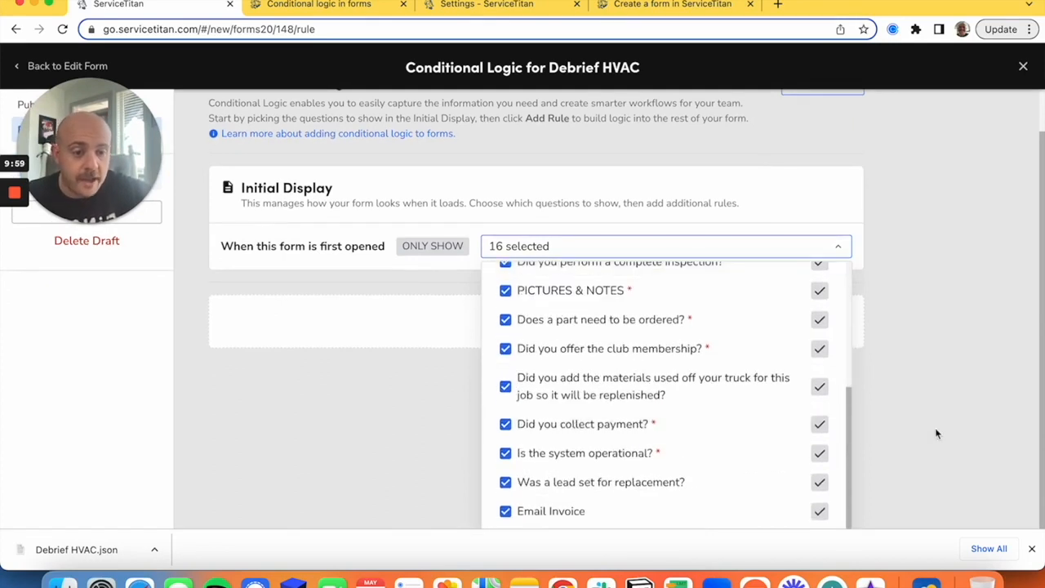
left_click(1030, 549)
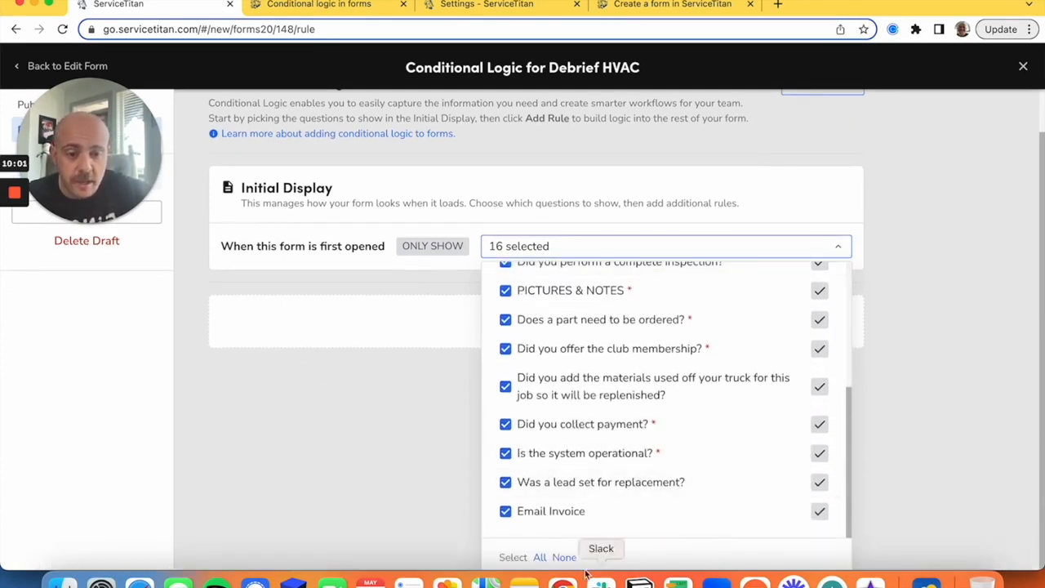
left_click(562, 557)
scroll(606, 424, "up", 7)
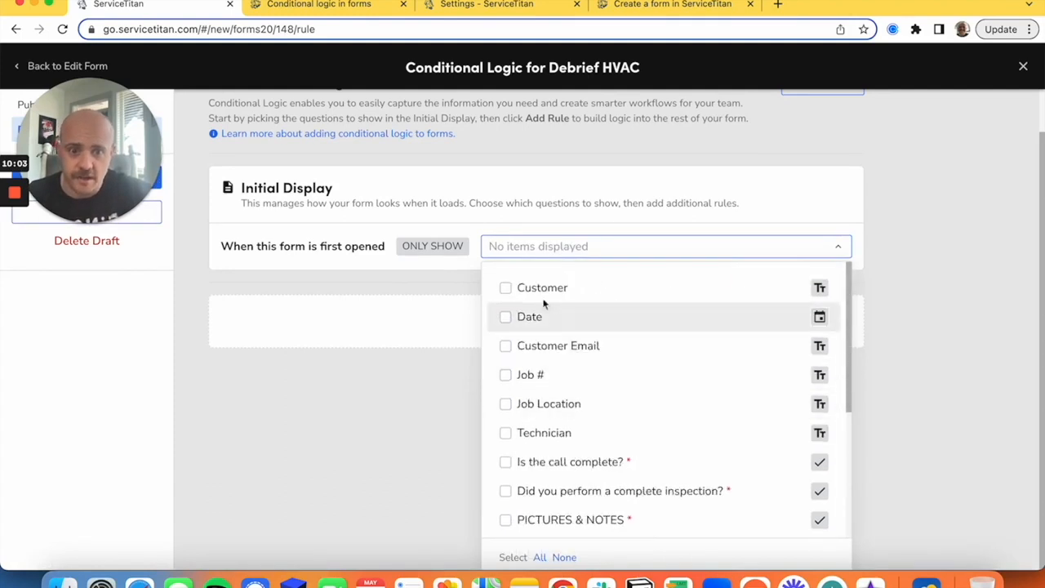
- Set Initial Display to show only Customer, Date, Customer Email, Job #, Job Location, Technician and "Is the call complete?"
left_click(547, 291)
left_click(535, 318)
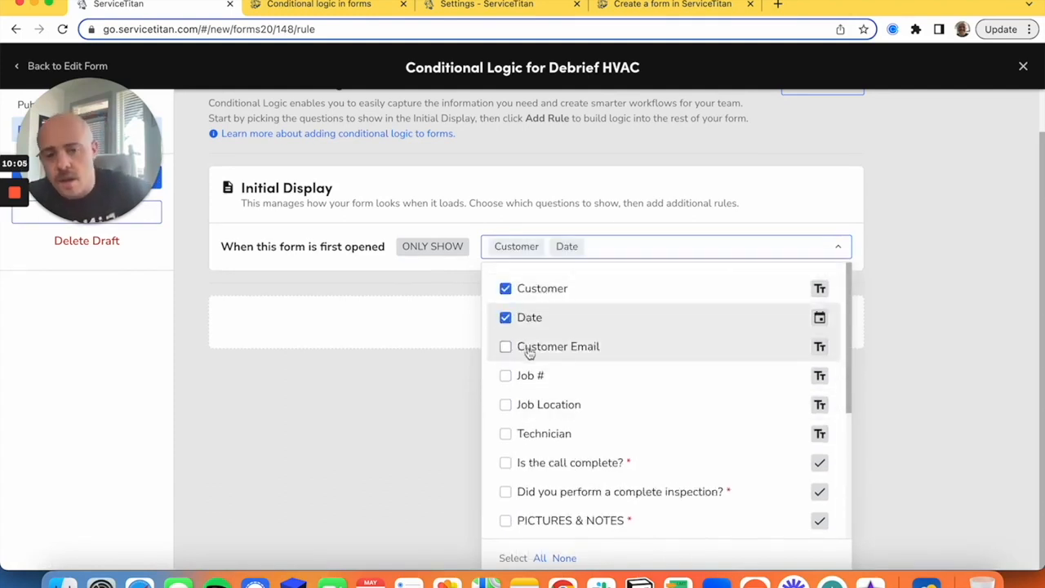
left_click(529, 347)
left_click(528, 377)
left_click(524, 405)
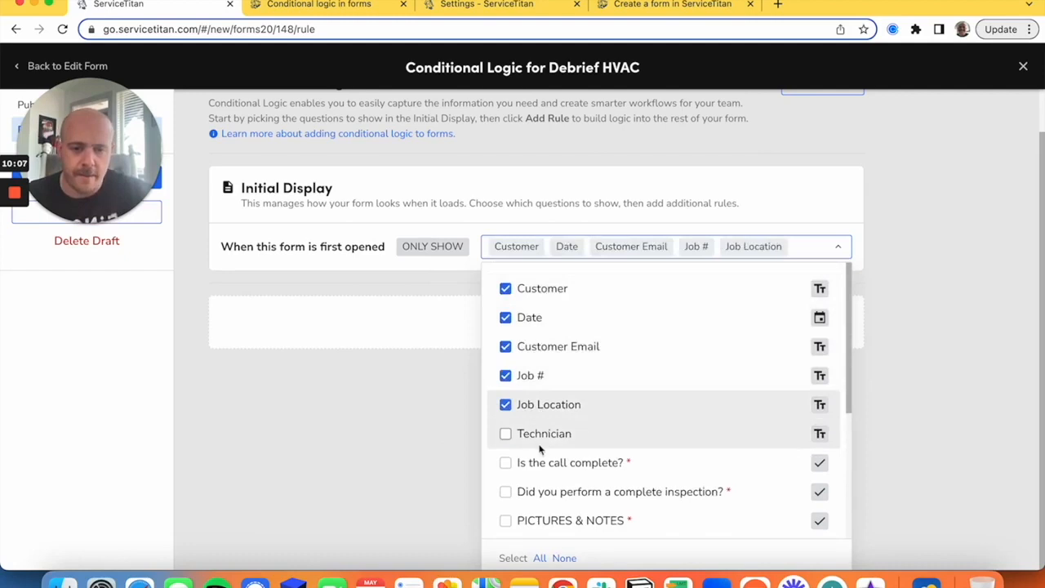
left_click(539, 435)
left_click(528, 462)
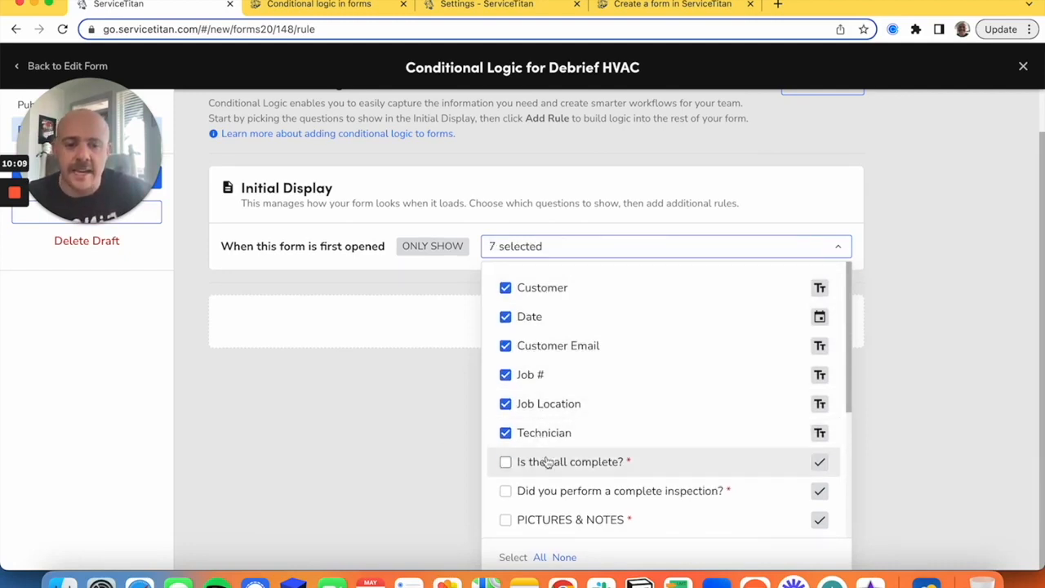
left_click(935, 328)
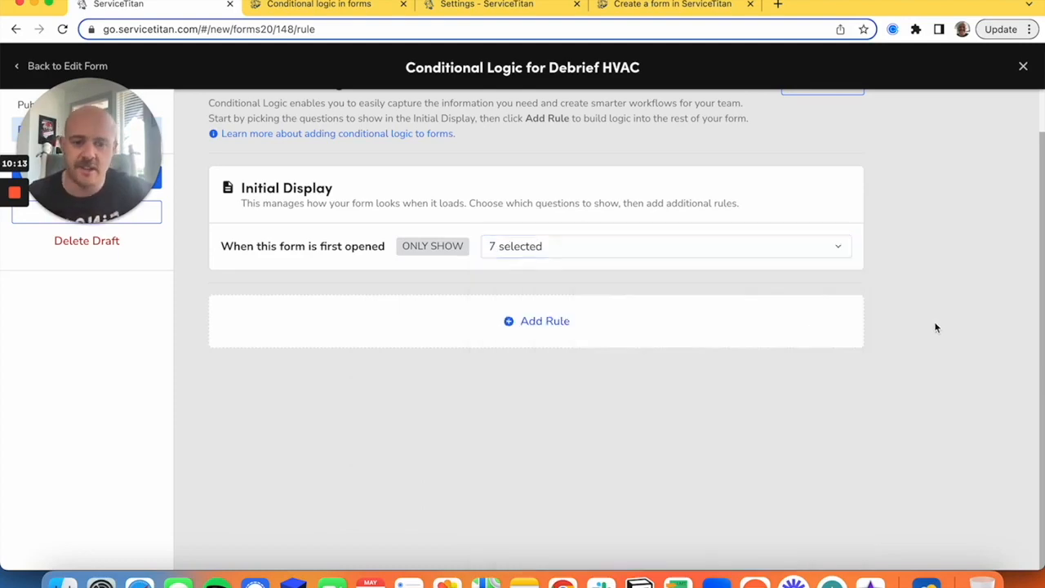
- Preview the draft Debrief HVAC form to check the Initial Display questions, and close the preview
scroll(885, 299, "up", 1)
left_click(826, 120)
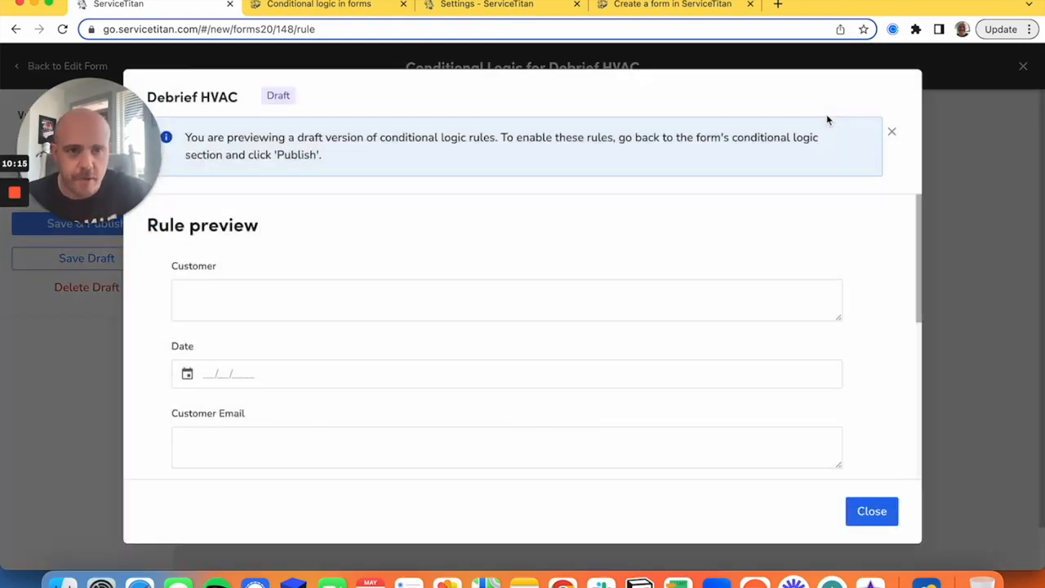
scroll(423, 215, "down", 5)
scroll(445, 240, "up", 5)
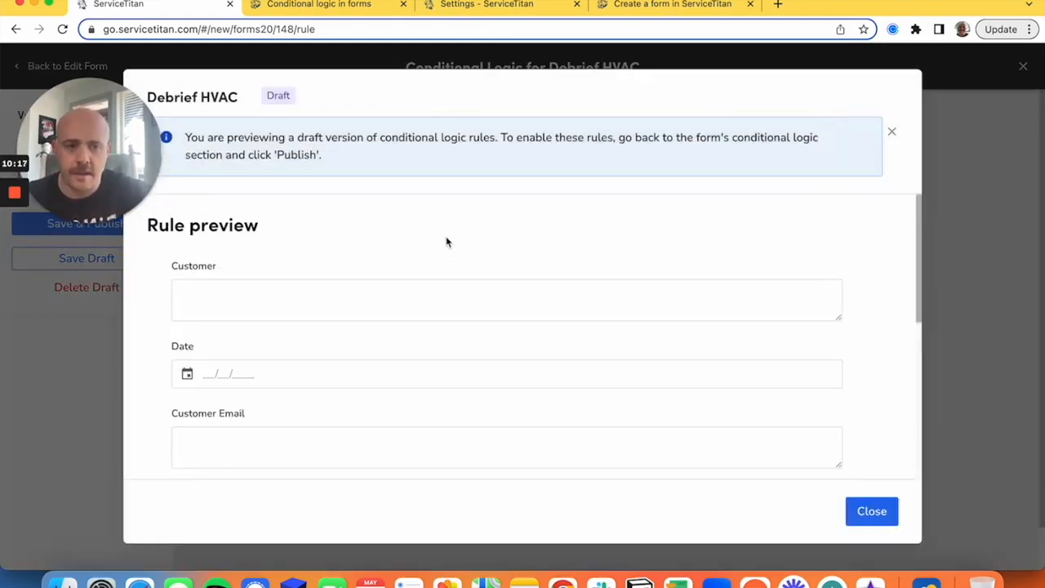
left_click(893, 133)
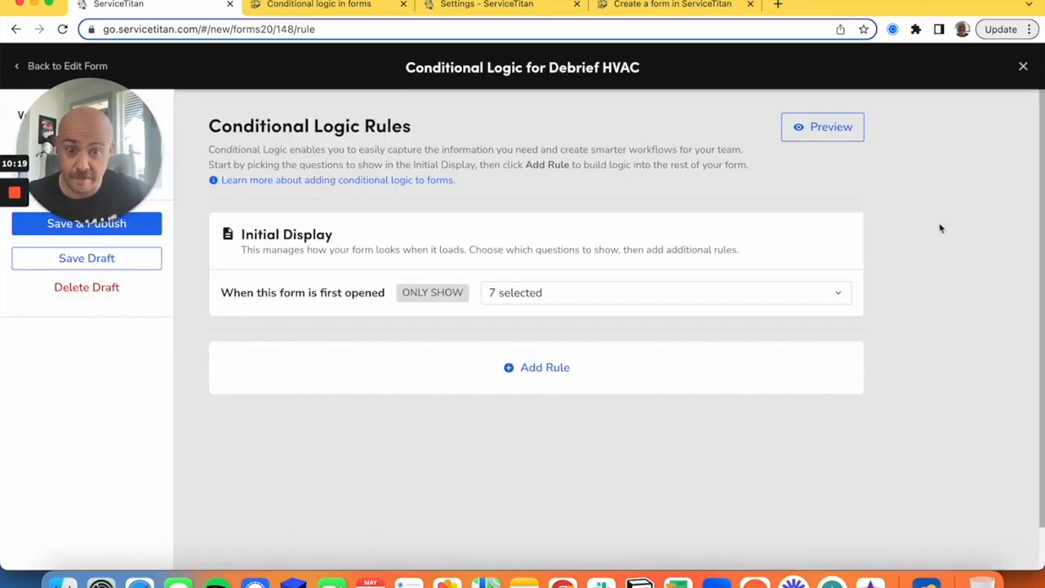
- Add a first conditional logic rule and choose "Is the call complete?" as its IF field
left_click(554, 383)
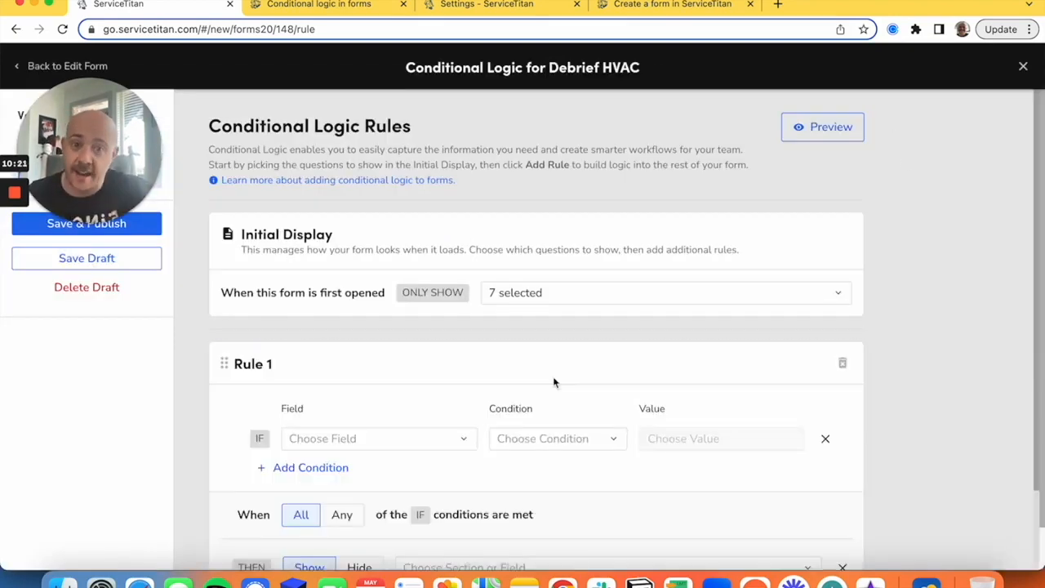
scroll(554, 383, "down", 2)
left_click(378, 342)
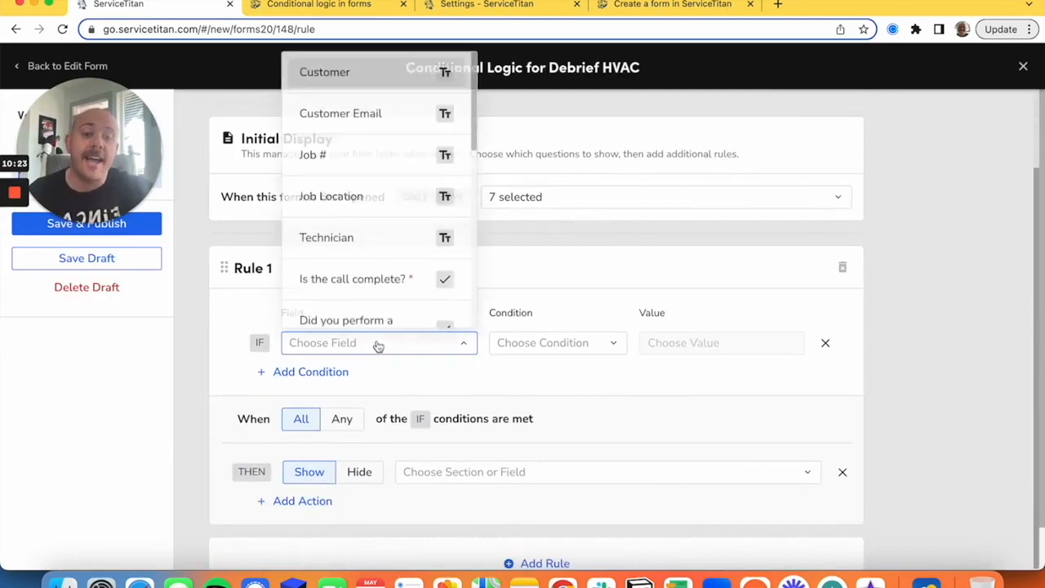
scroll(411, 204, "down", 4)
scroll(412, 206, "up", 3)
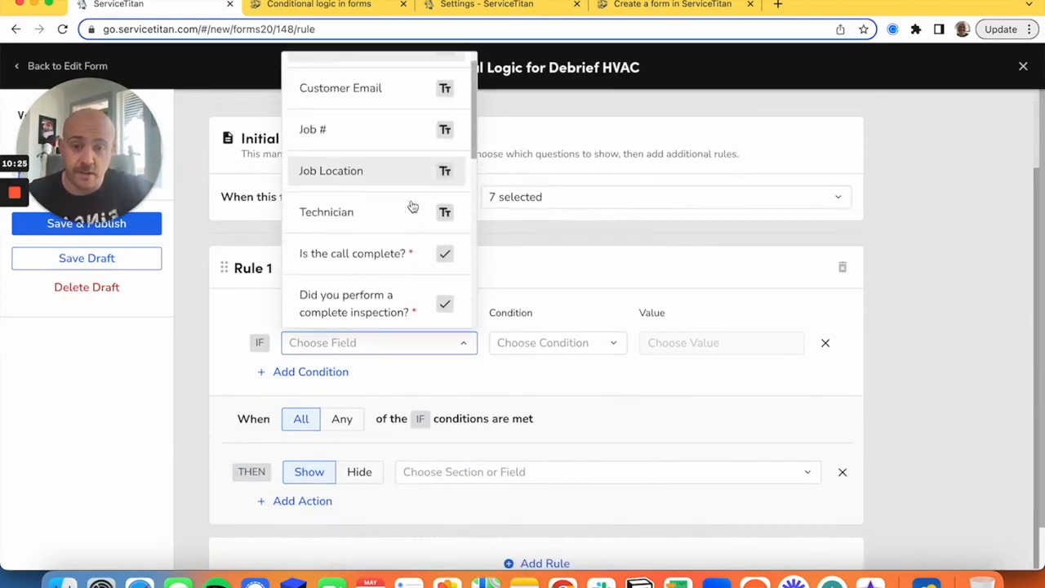
scroll(412, 205, "up", 1)
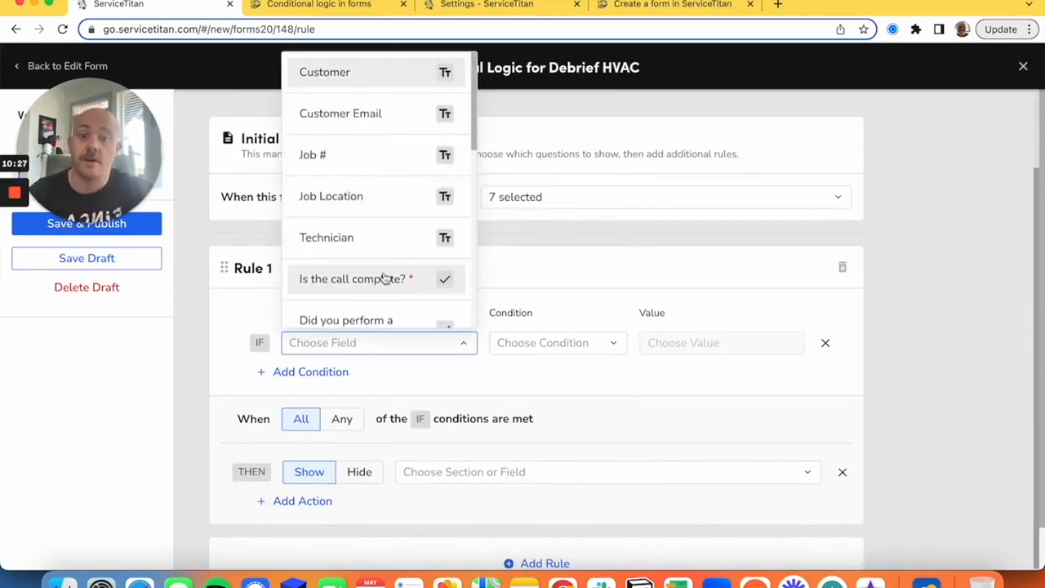
scroll(386, 236, "down", 1)
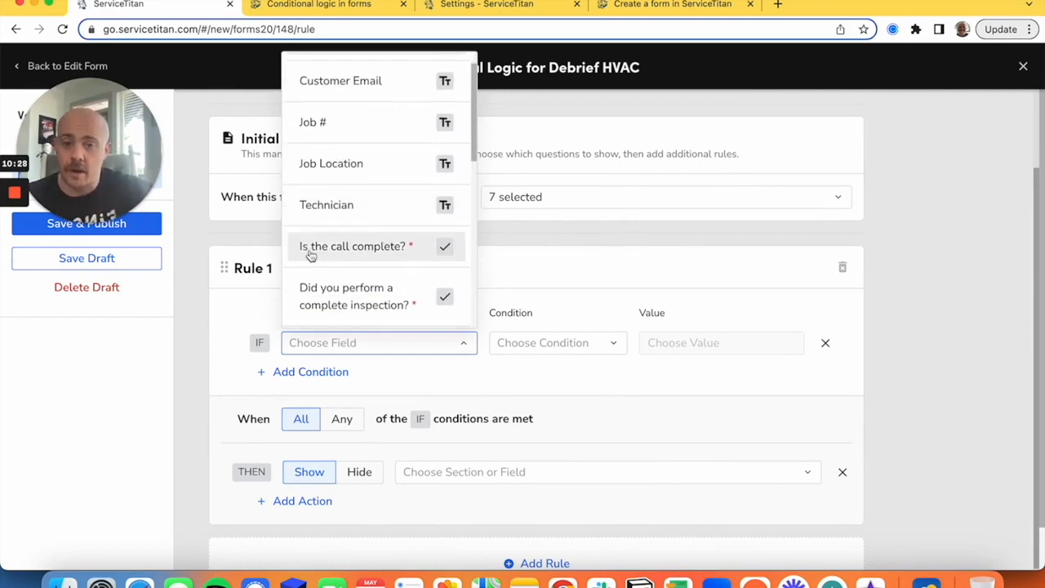
left_click(354, 251)
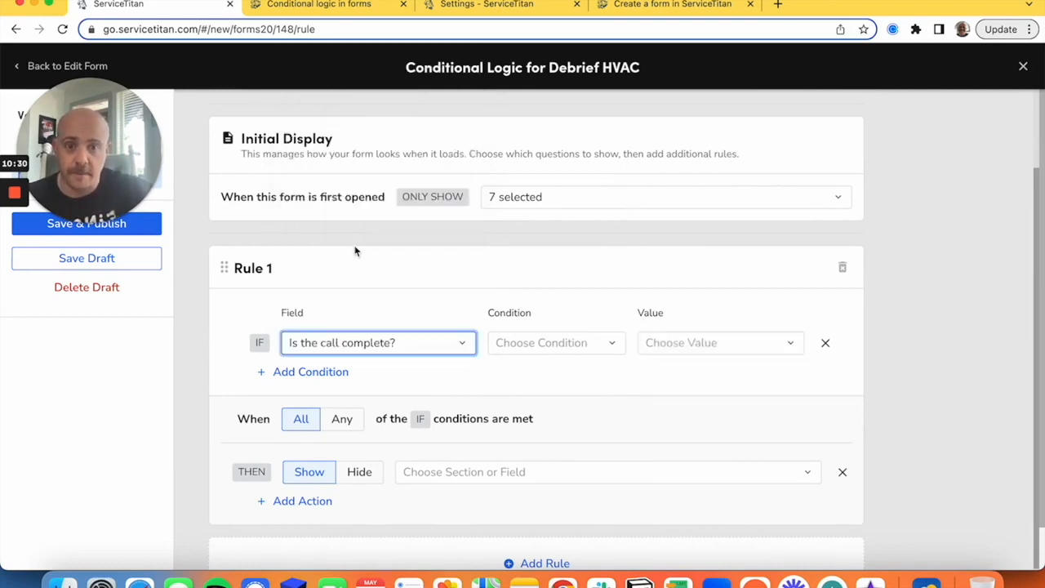
left_click(555, 346)
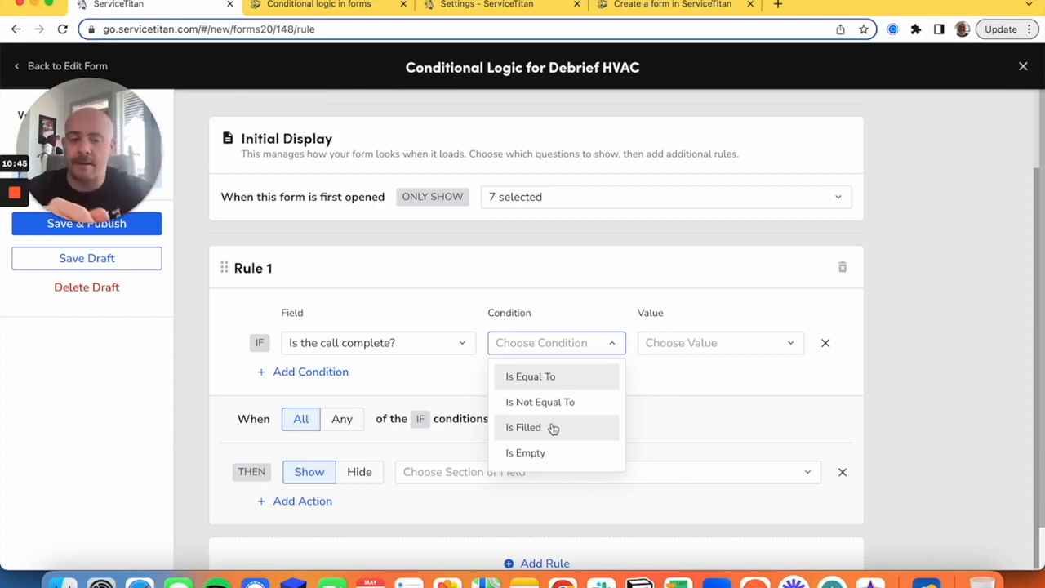
left_click(362, 343)
left_click(581, 265)
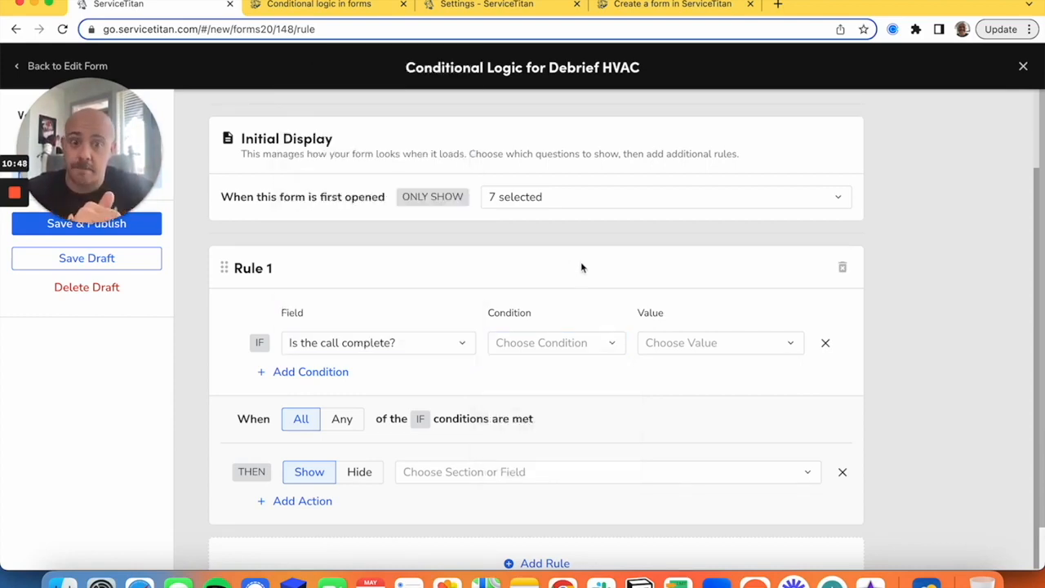
- Set Rule 1's condition to Is Equal To with the value Yes
left_click(565, 349)
left_click(536, 380)
left_click(723, 351)
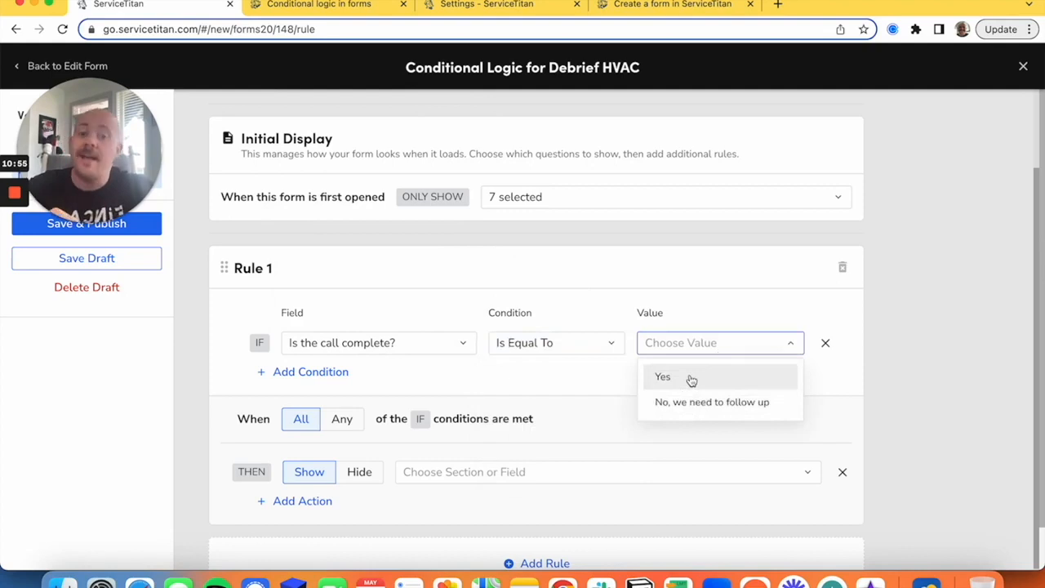
left_click(688, 380)
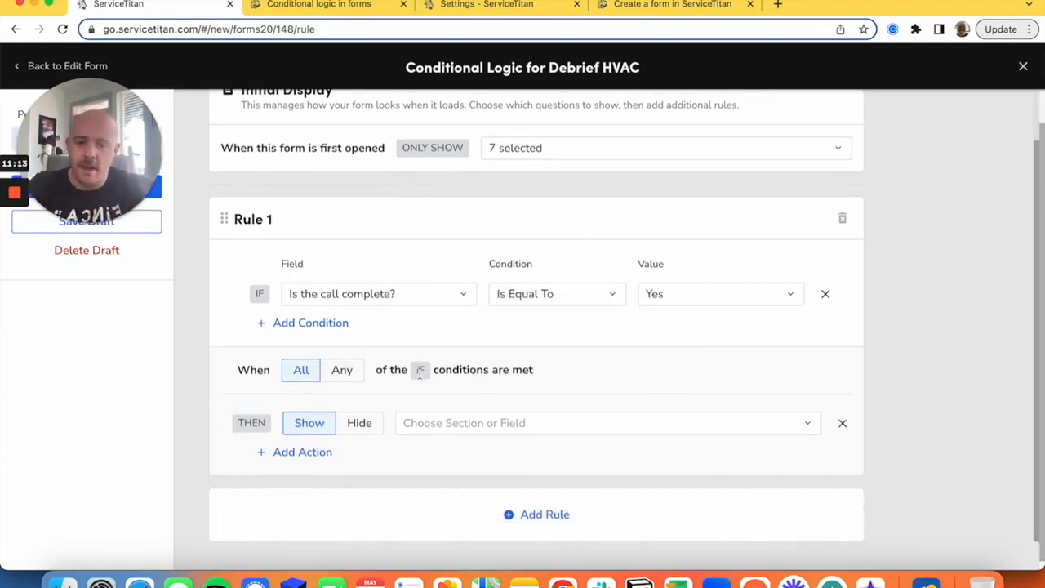
- Have Rule 1 show "Did you perform a complete inspection?" when All of its conditions are met
left_click(349, 368)
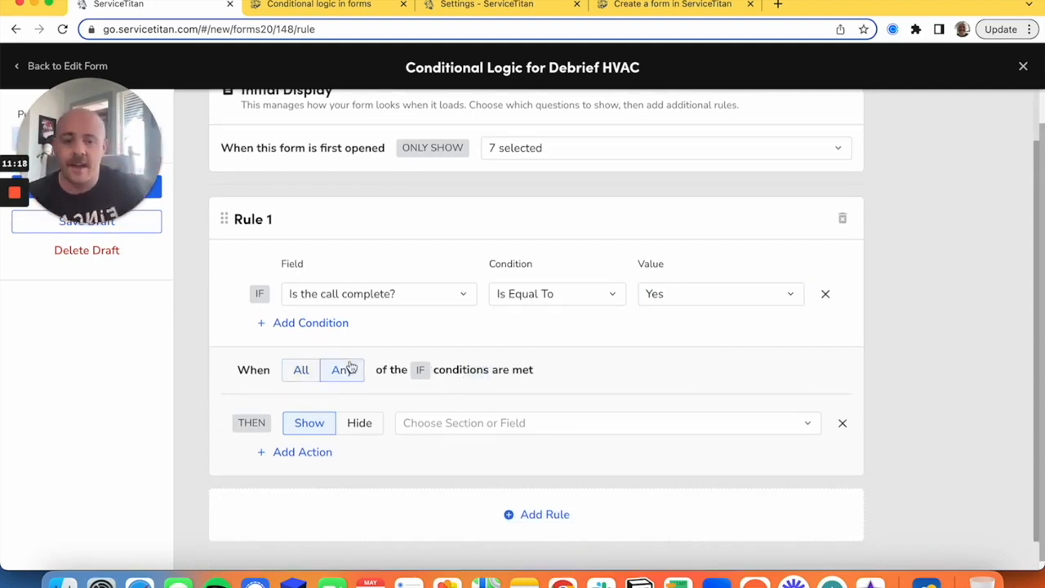
left_click(301, 378)
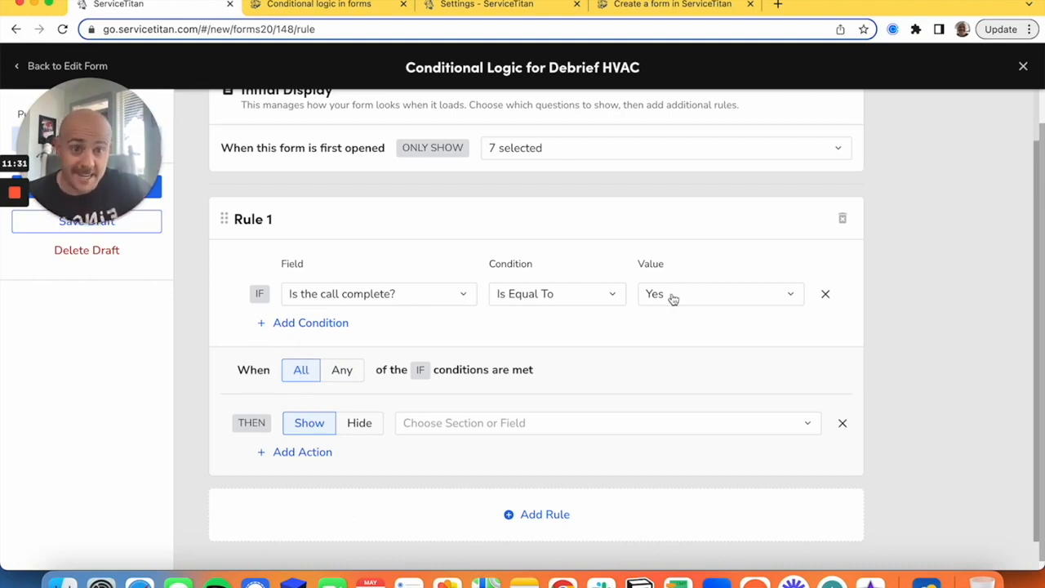
left_click(494, 422)
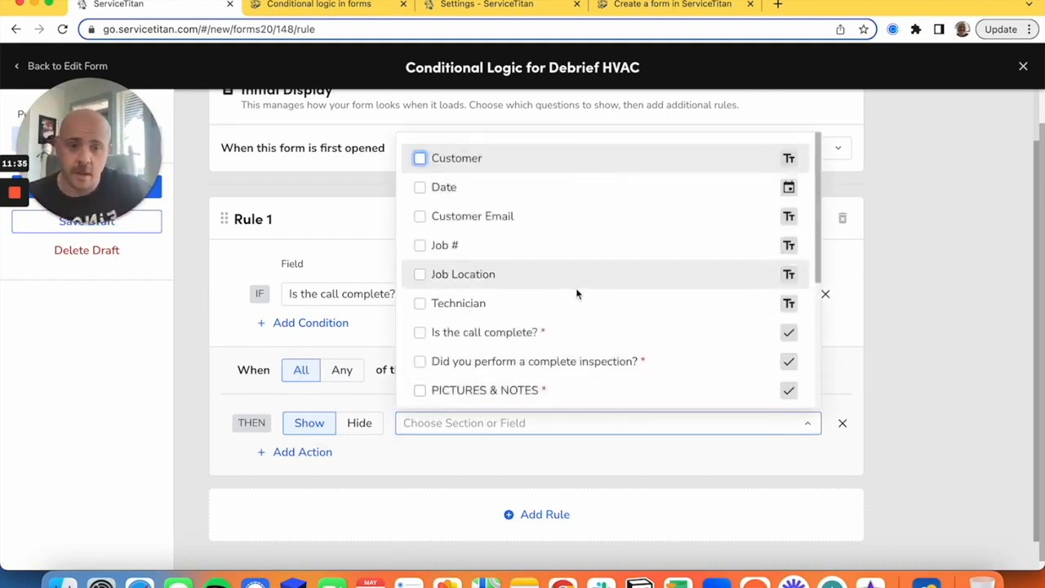
scroll(576, 292, "down", 1)
scroll(576, 292, "down", 2)
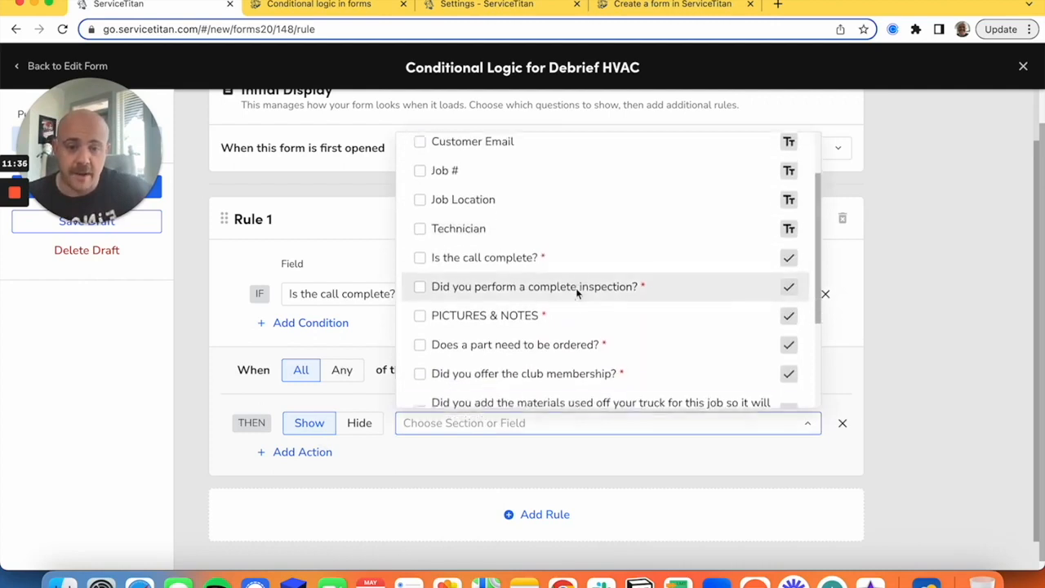
left_click(479, 276)
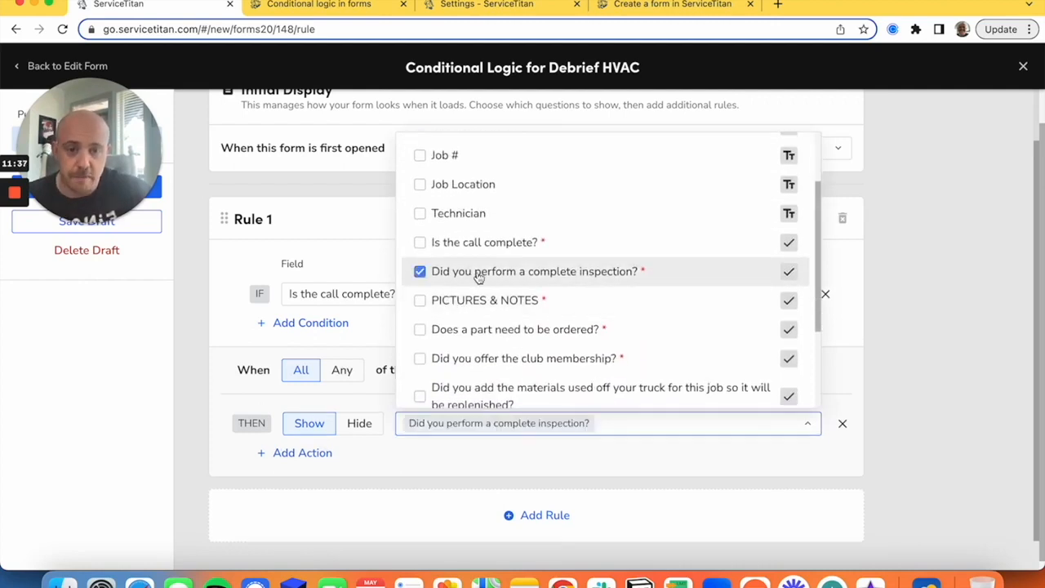
left_click(938, 381)
- Test Rule 1 in the form preview by answering Yes to "Is the call complete?", trying the inspection question, and closing the preview
scroll(961, 411, "up", 3)
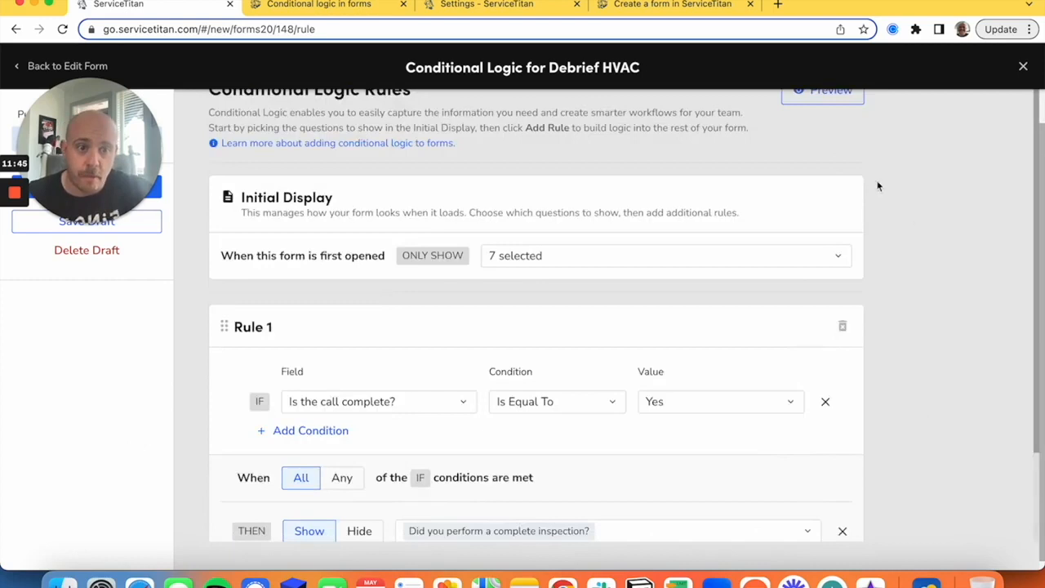
left_click(822, 92)
scroll(718, 310, "down", 5)
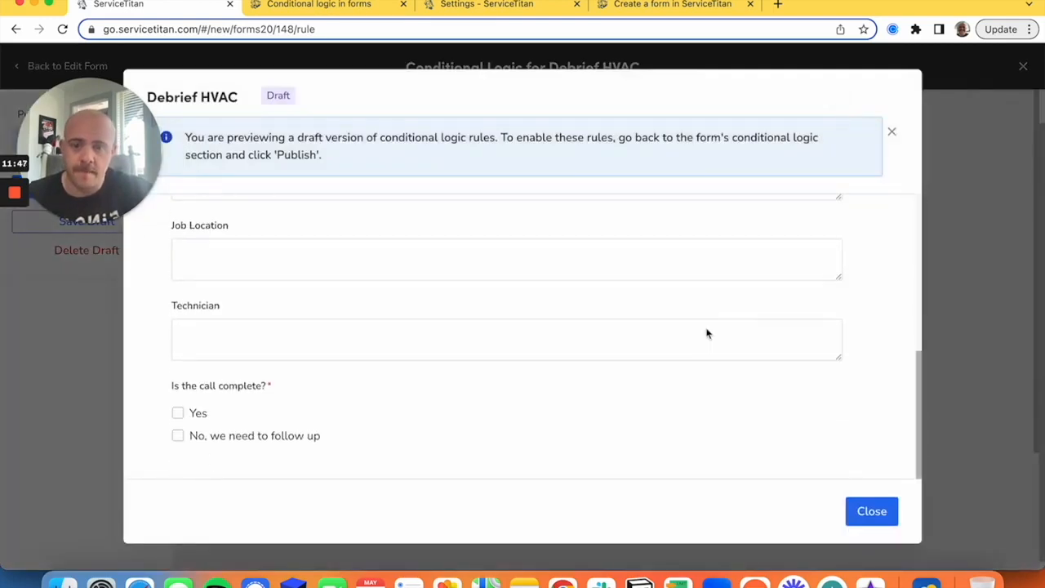
left_click(177, 412)
scroll(418, 434, "down", 2)
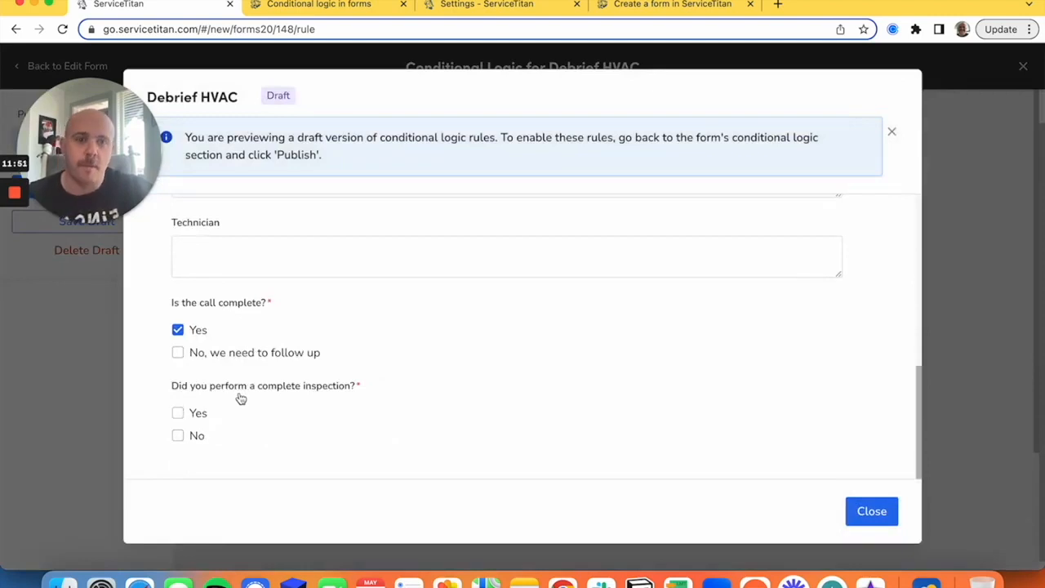
left_click(178, 413)
left_click(178, 413)
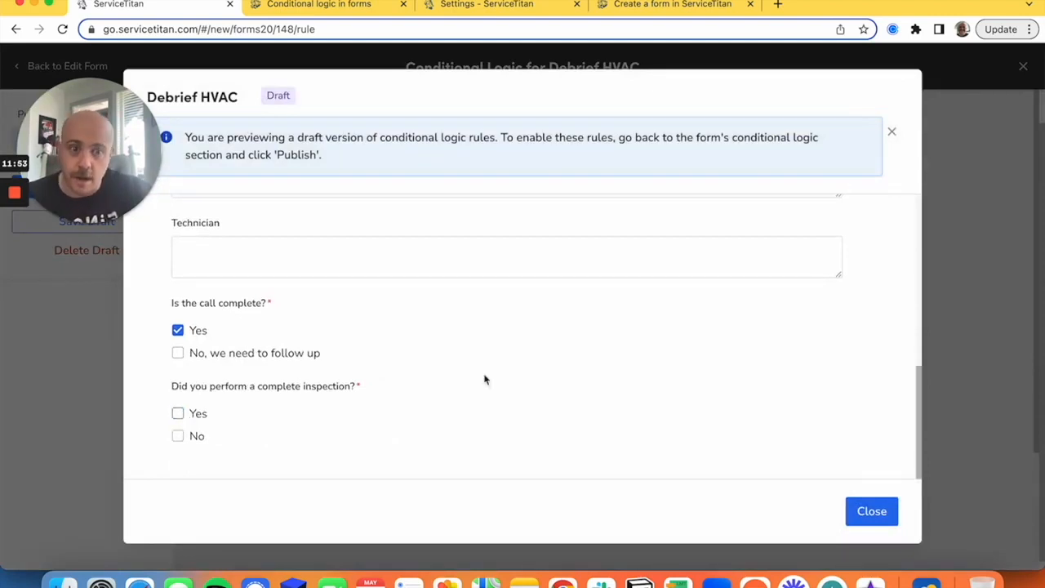
left_click(885, 507)
- Add a second rule with the condition "Did you perform a complete inspection?" Is Equal To Yes
scroll(929, 403, "down", 3)
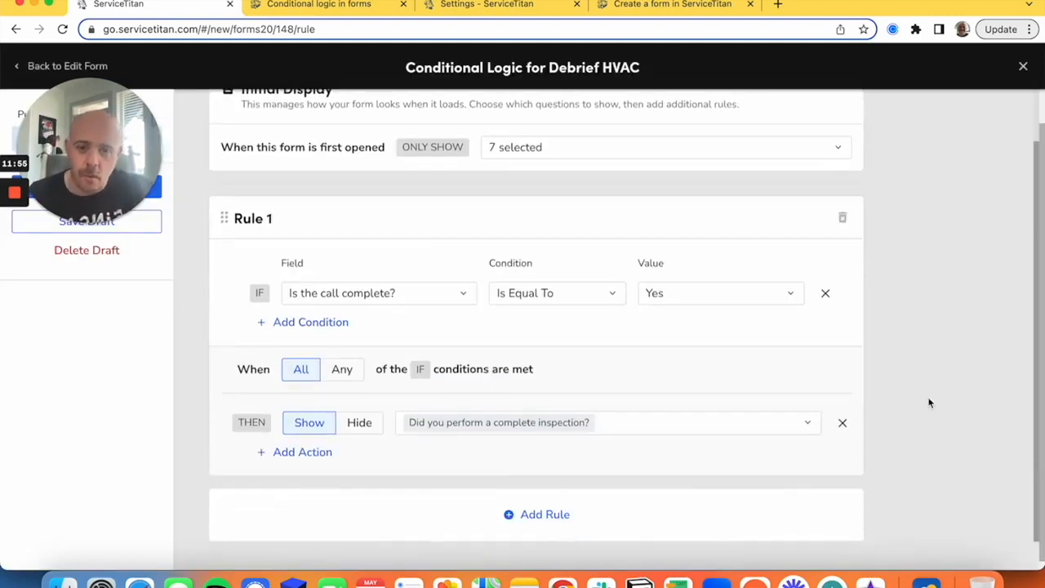
left_click(494, 509)
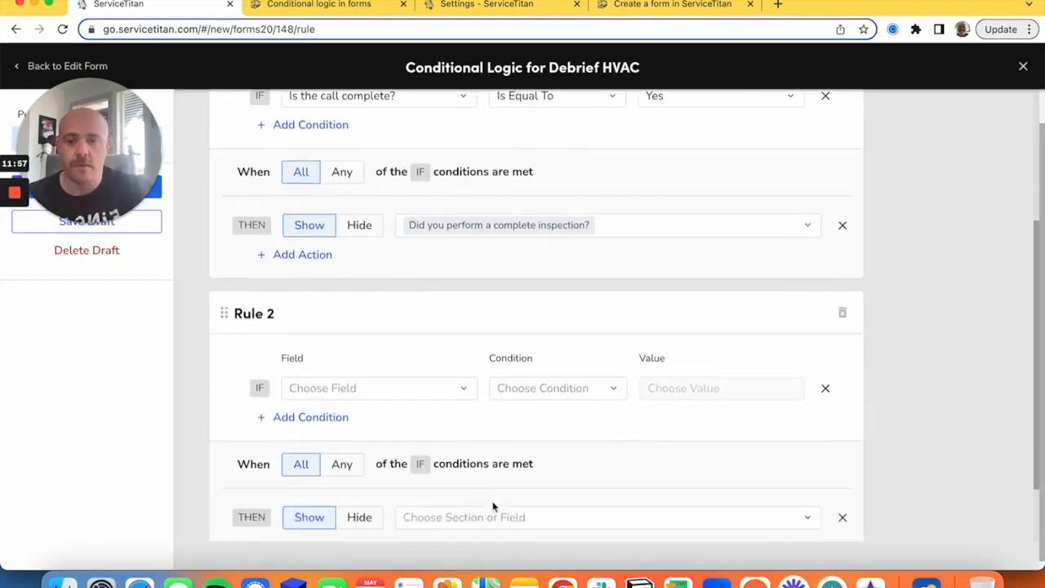
left_click(386, 375)
scroll(384, 237, "down", 3)
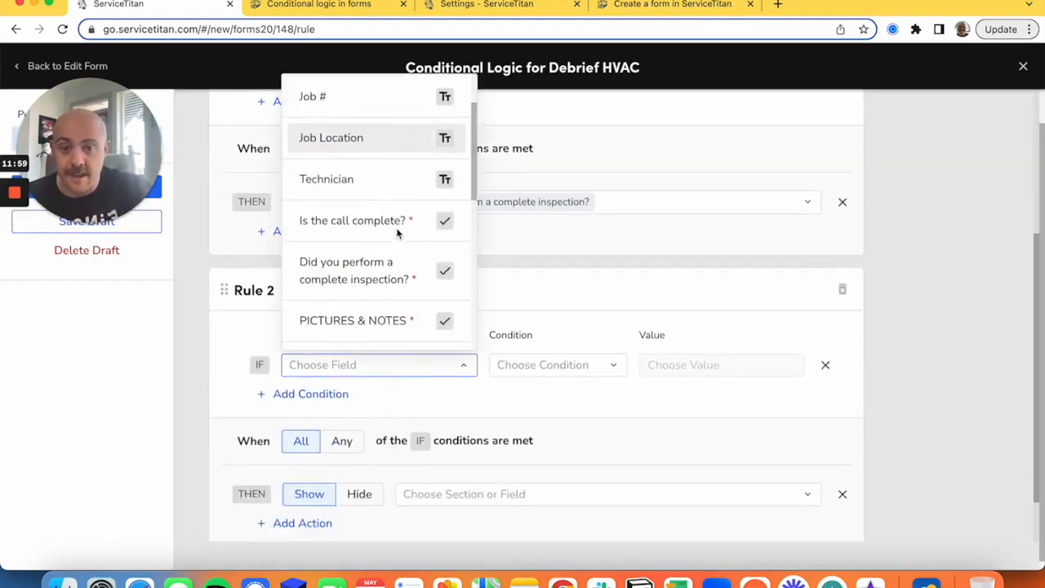
left_click(380, 247)
left_click(541, 373)
left_click(533, 409)
left_click(747, 373)
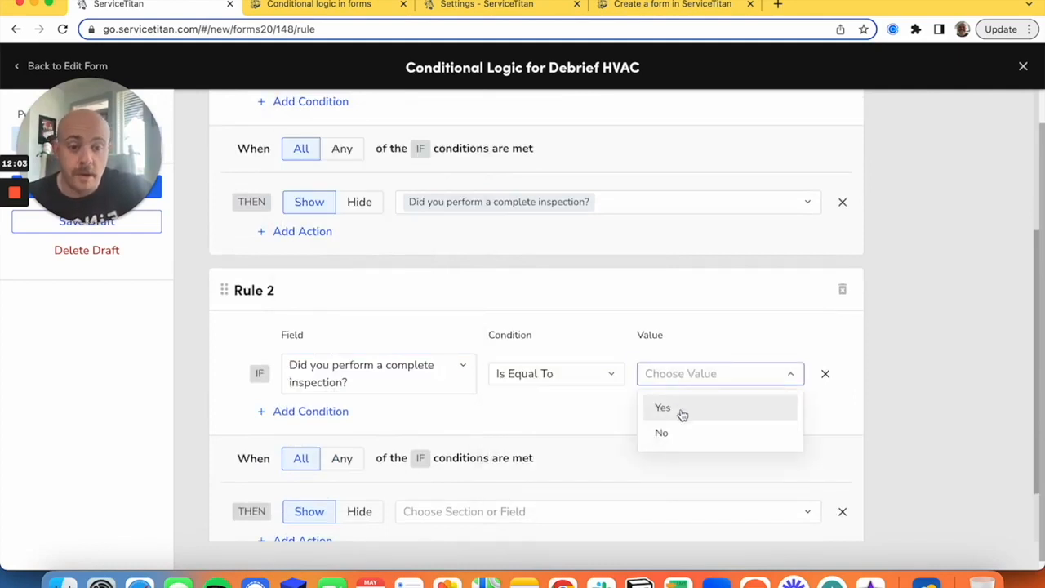
left_click(681, 413)
- Have Rule 2 show PICTURES & NOTES and the questions on part ordering, club membership, truck materials, payment collection and whether the system is operational
scroll(682, 414, "down", 2)
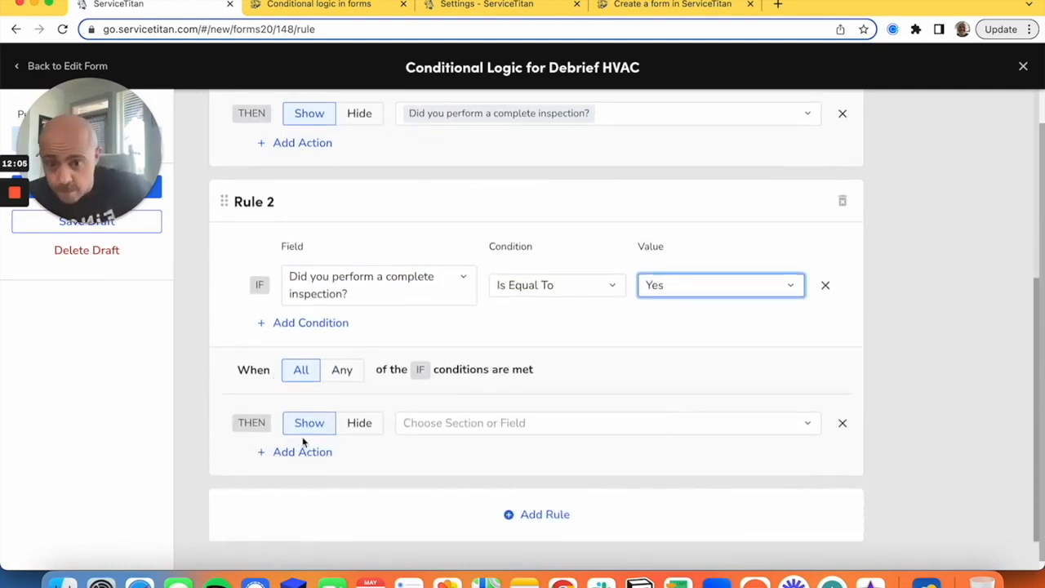
left_click(467, 426)
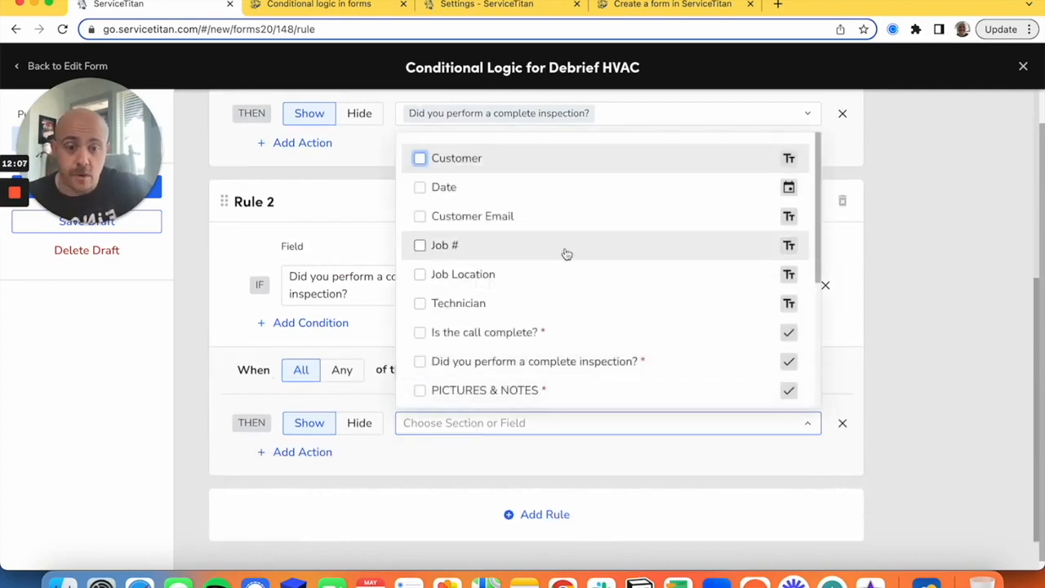
scroll(565, 253, "down", 3)
left_click(443, 257)
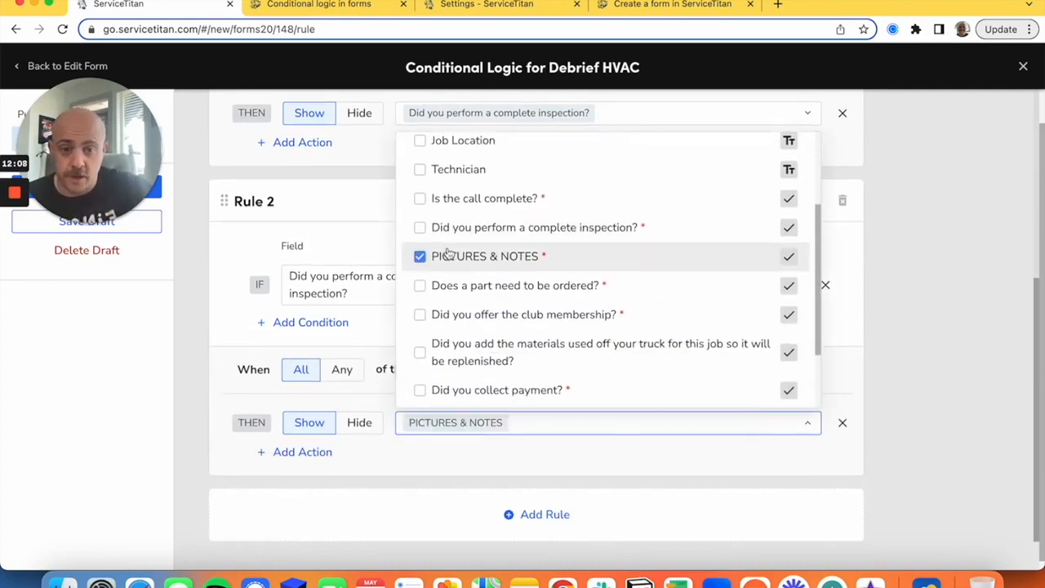
left_click(474, 290)
left_click(532, 320)
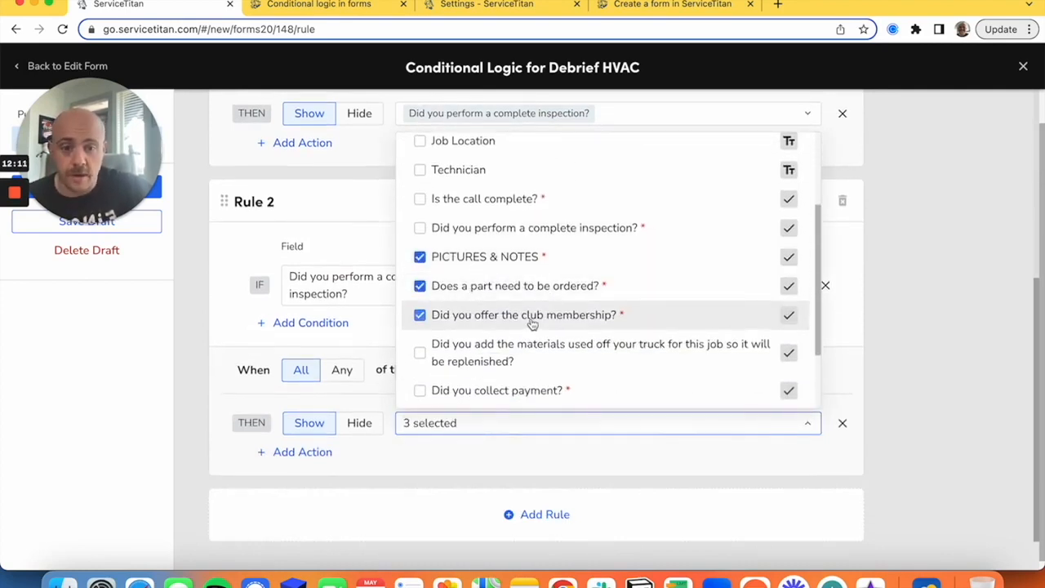
scroll(608, 327, "down", 1)
left_click(480, 317)
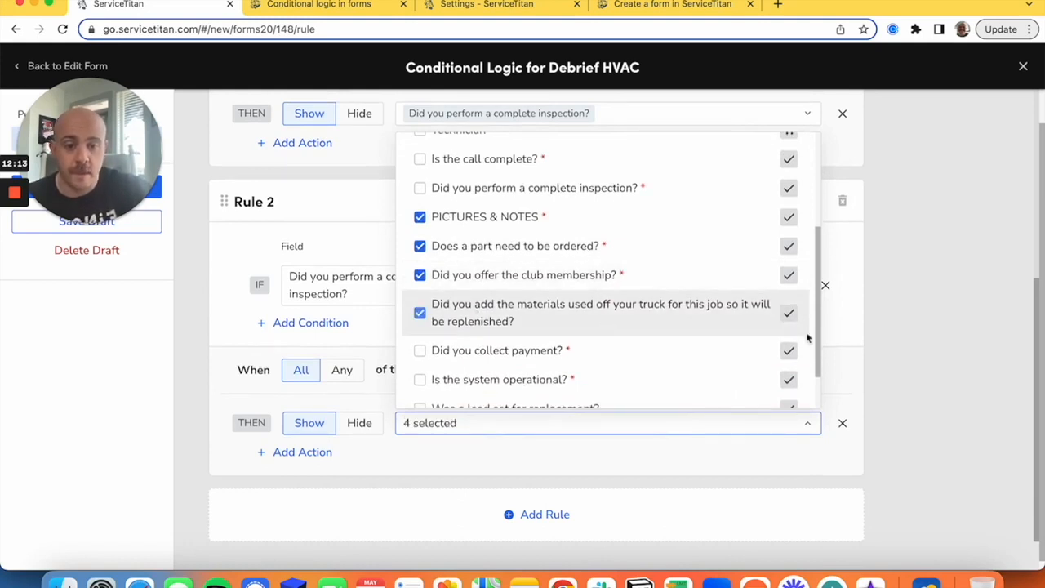
scroll(588, 306, "down", 1)
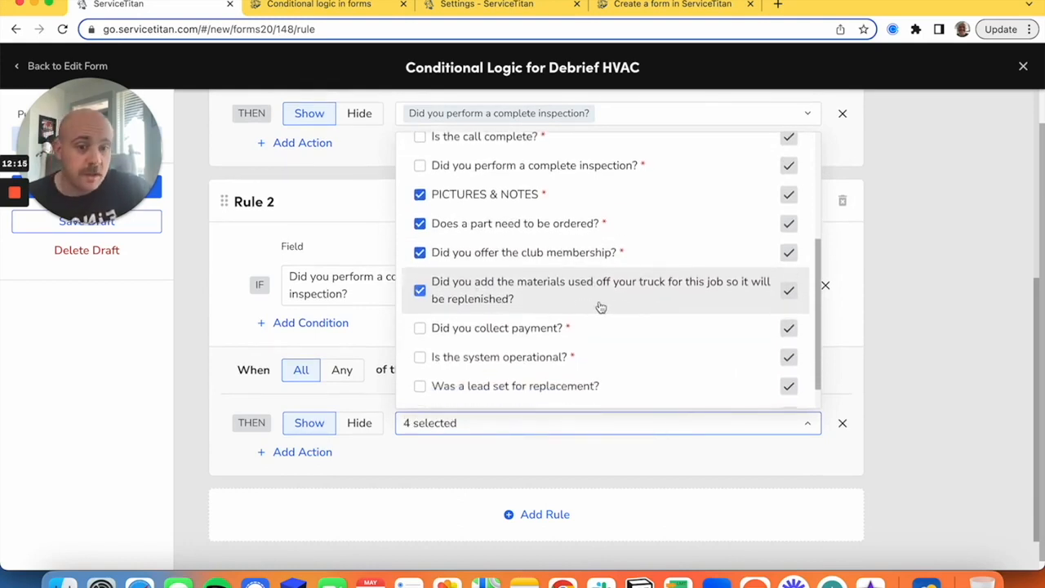
left_click(508, 328)
scroll(481, 329, "down", 1)
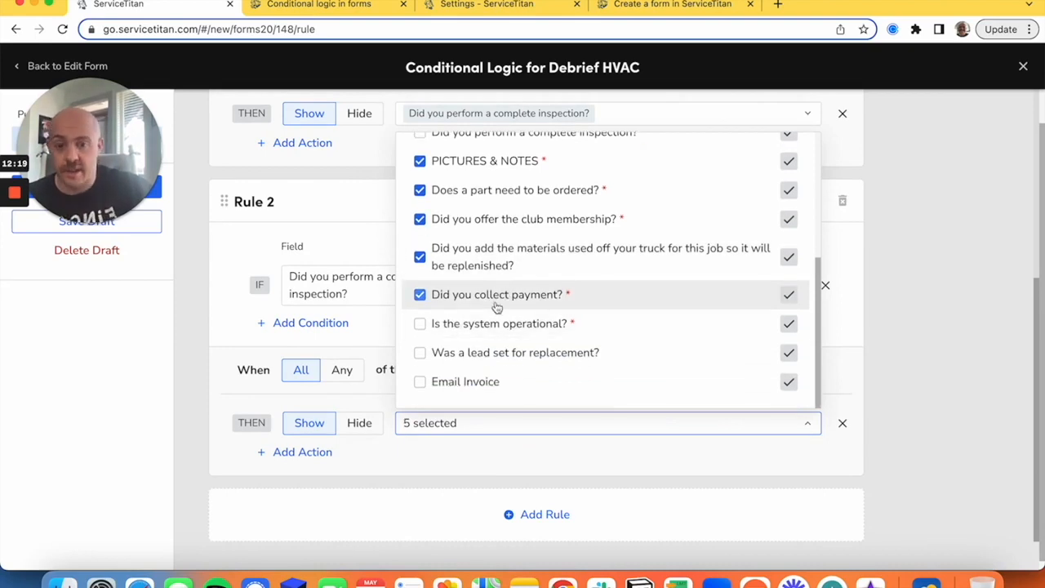
left_click(545, 327)
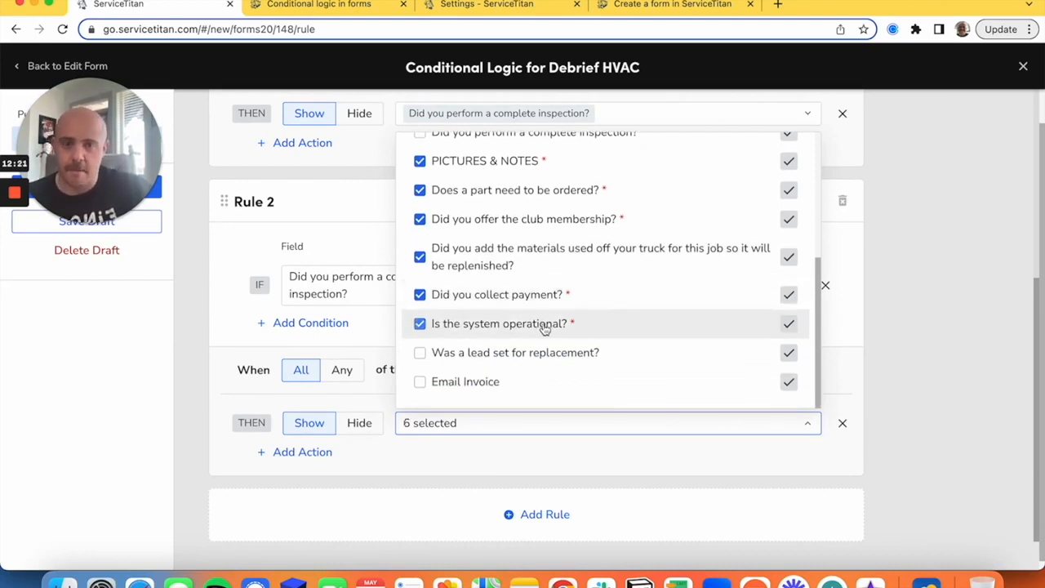
left_click(933, 359)
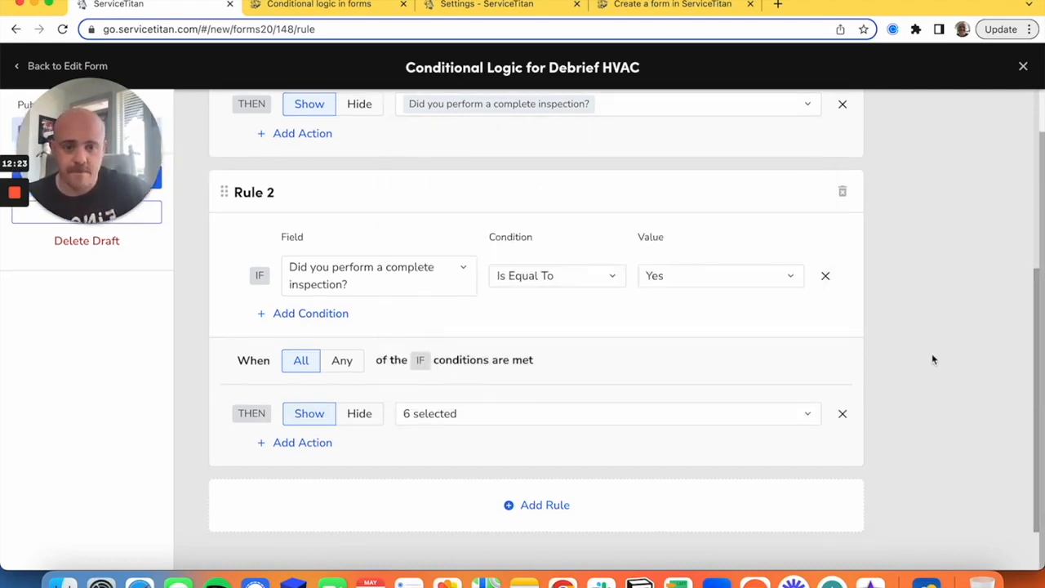
- Preview the form, answer Yes to "Is the call complete?" and "Did you perform a complete inspection?", and review the questions that follow
scroll(706, 442, "up", 10)
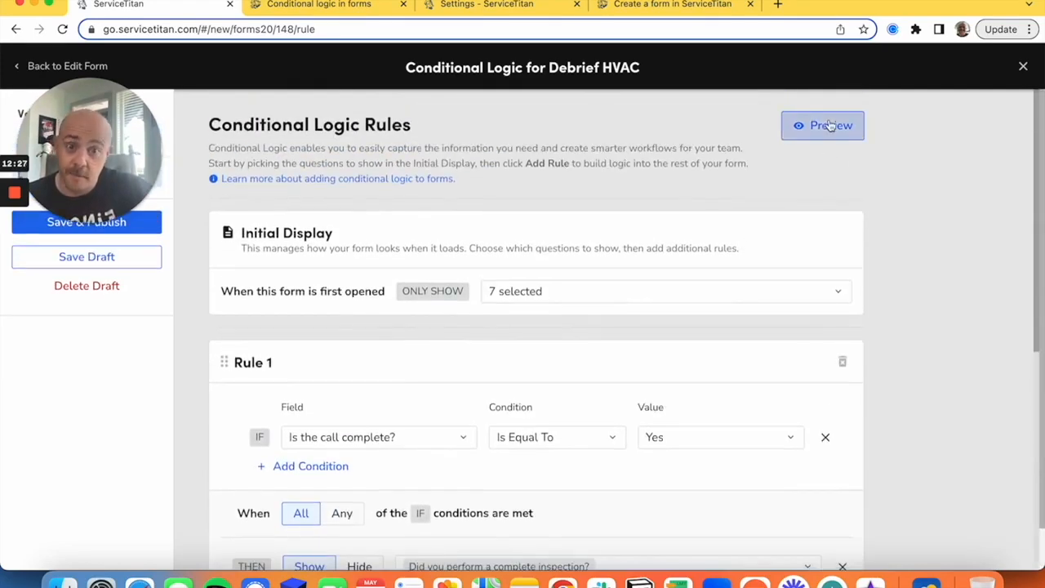
left_click(821, 126)
scroll(677, 271, "down", 5)
left_click(193, 413)
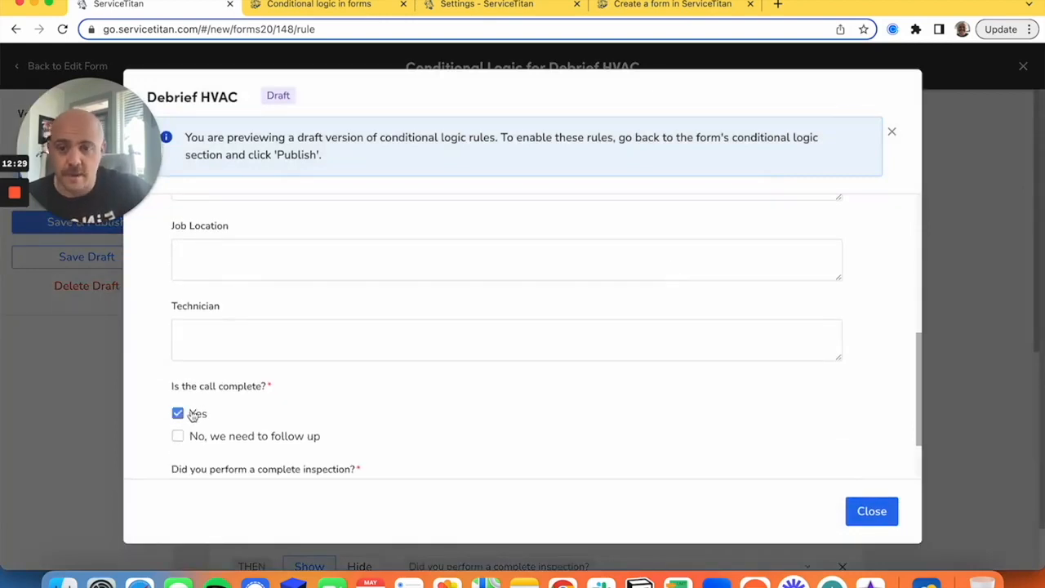
scroll(195, 411, "down", 2)
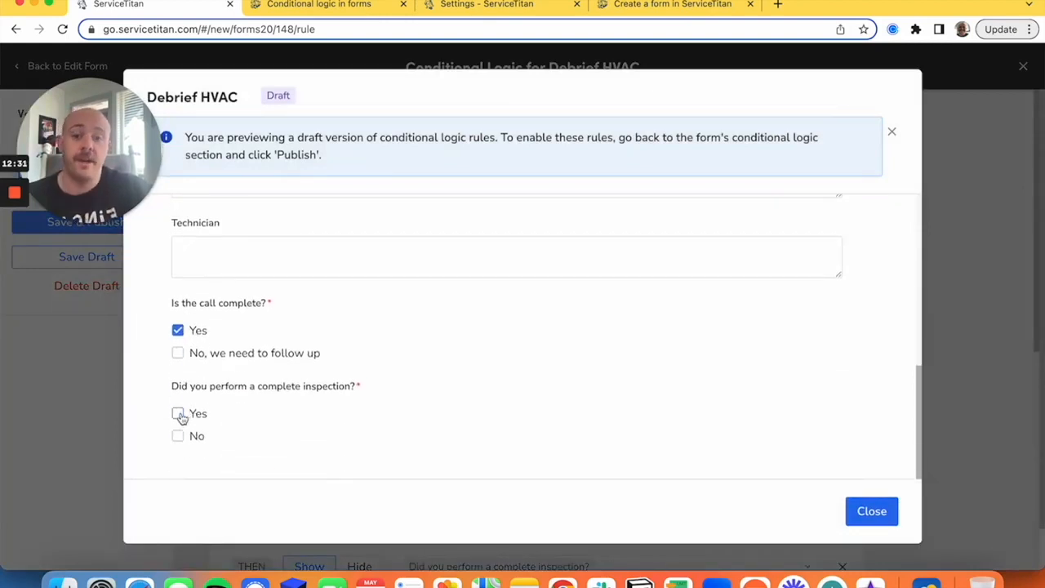
left_click(178, 414)
scroll(178, 418, "down", 5)
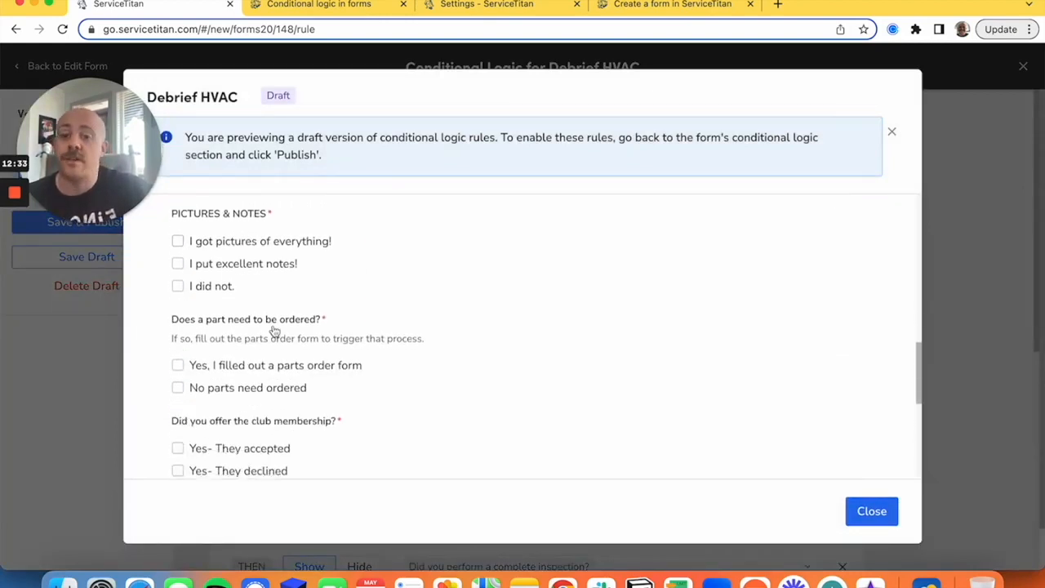
scroll(274, 330, "down", 5)
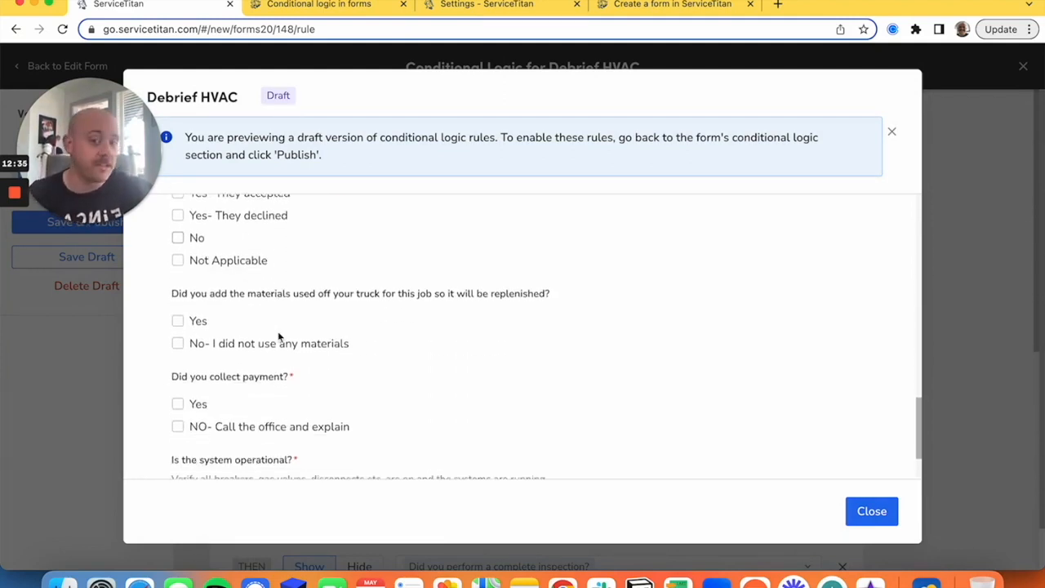
scroll(278, 336, "down", 2)
scroll(279, 338, "up", 10)
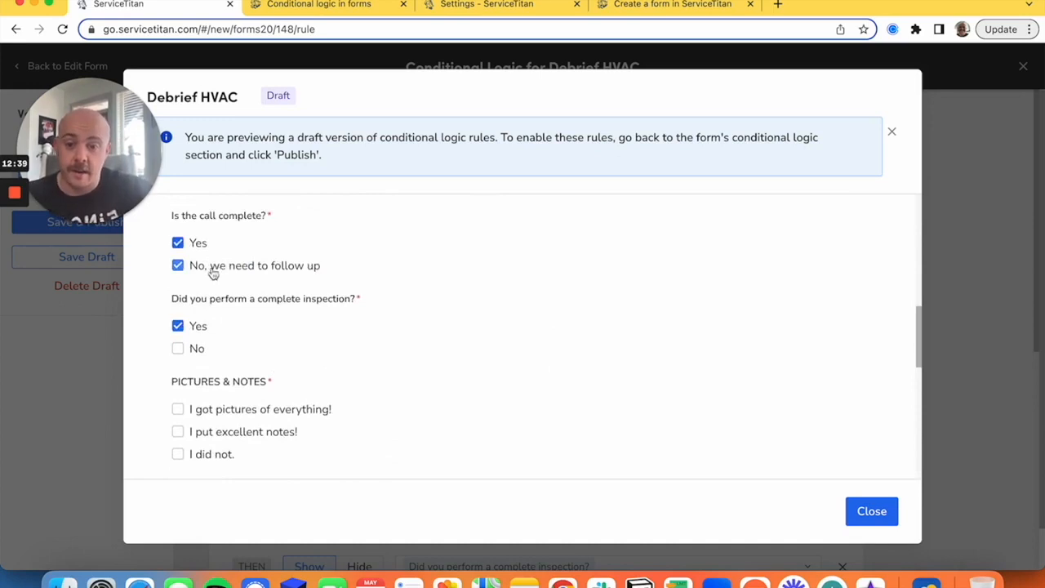
- Test the "No, we need to follow up" answer to "Is the call complete?" without Yes in the preview, and close the preview
left_click(178, 326)
left_click(196, 330)
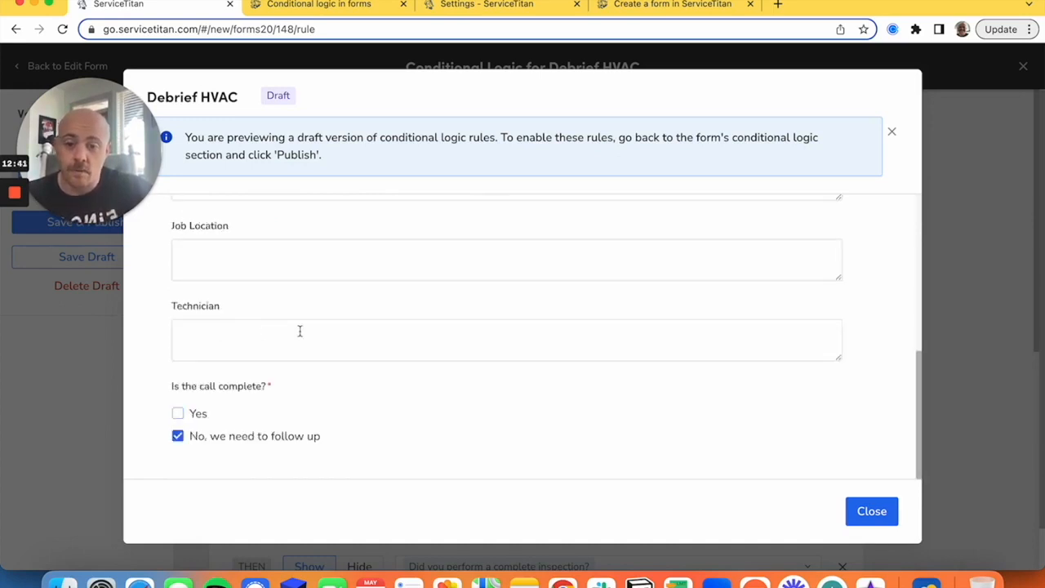
left_click(270, 441)
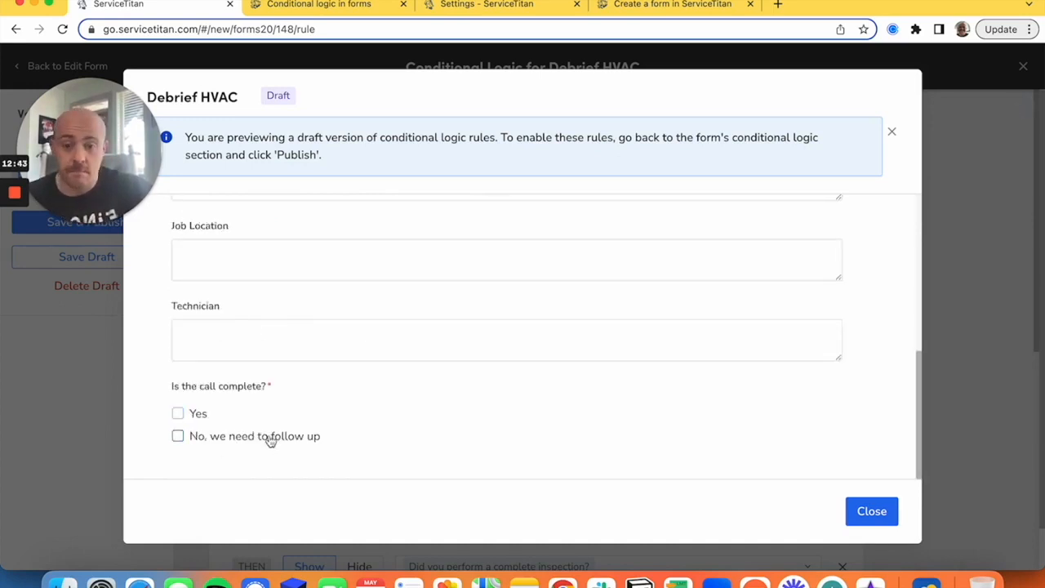
left_click(271, 441)
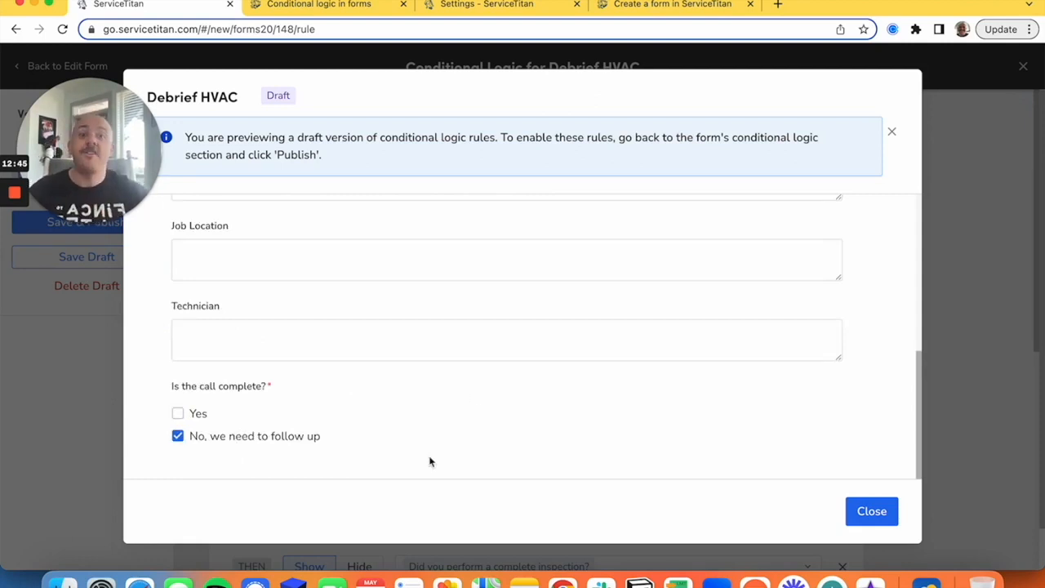
left_click(296, 439)
left_click(866, 511)
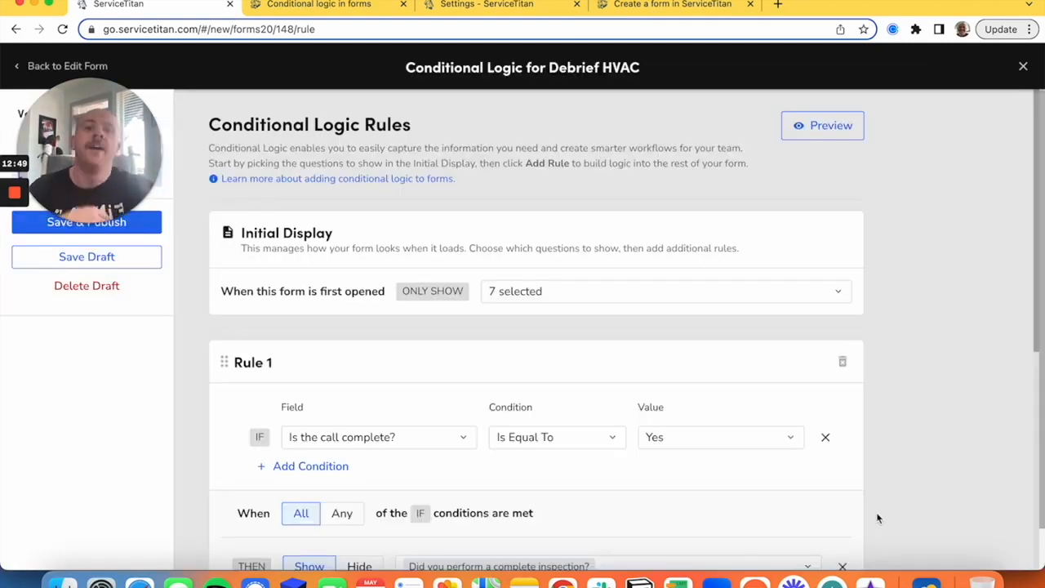
- Open the Knowledge Base article on conditional logic in forms and read its sections on rules, conditions, creating and editing logic
scroll(913, 420, "down", 1)
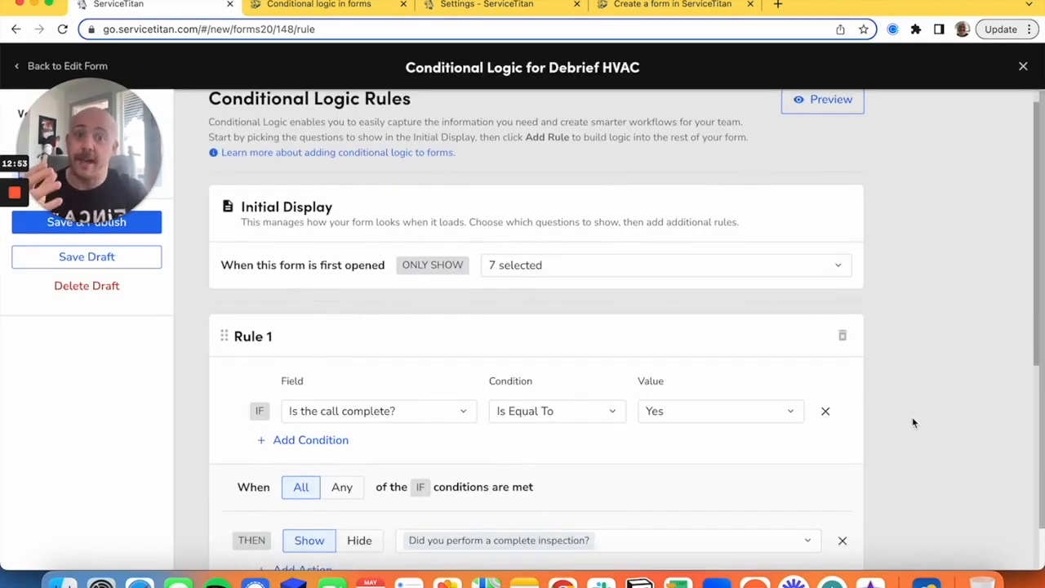
scroll(913, 422, "down", 10)
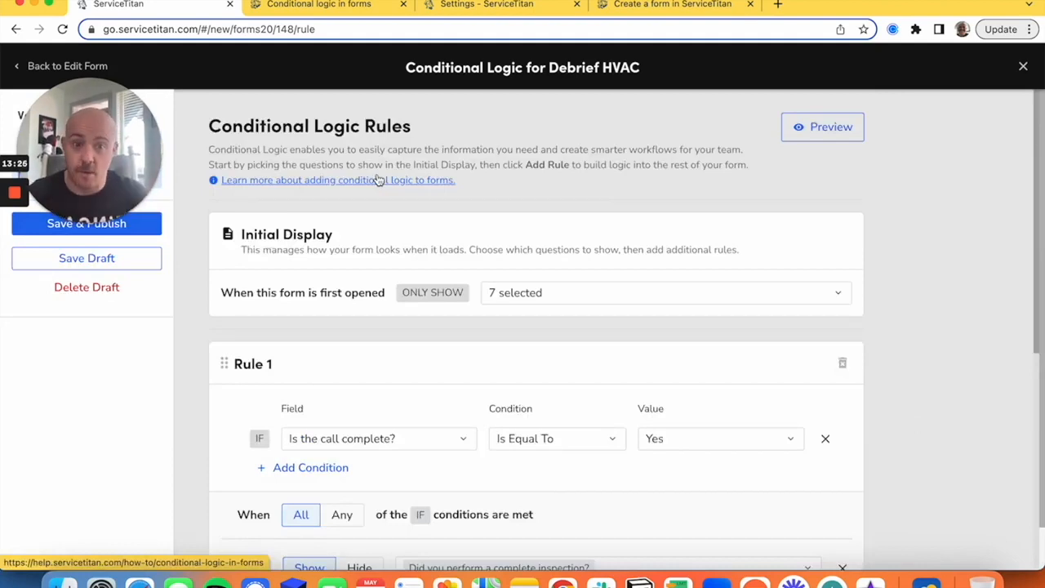
left_click(378, 179)
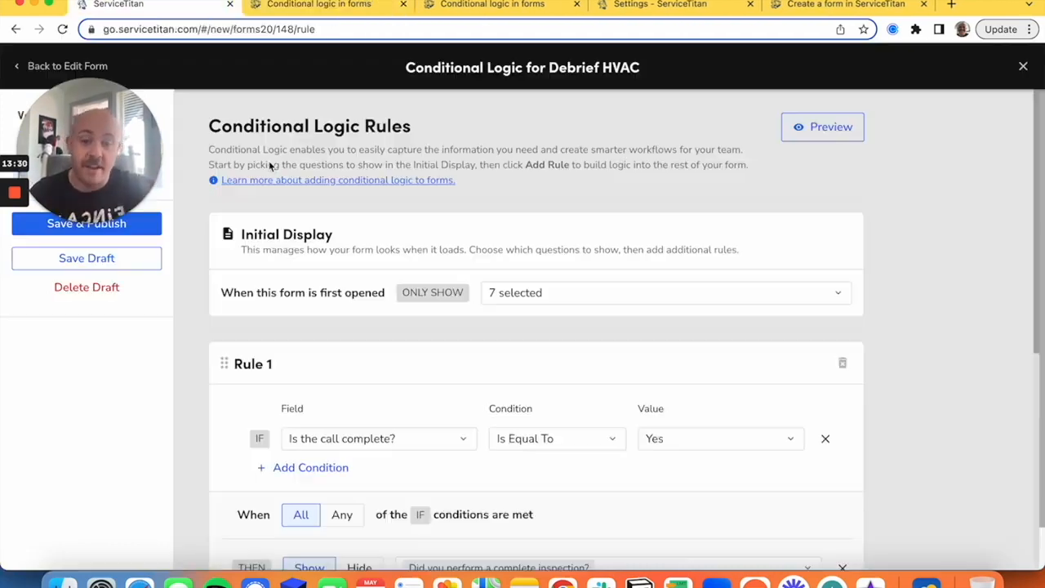
left_click(337, 29)
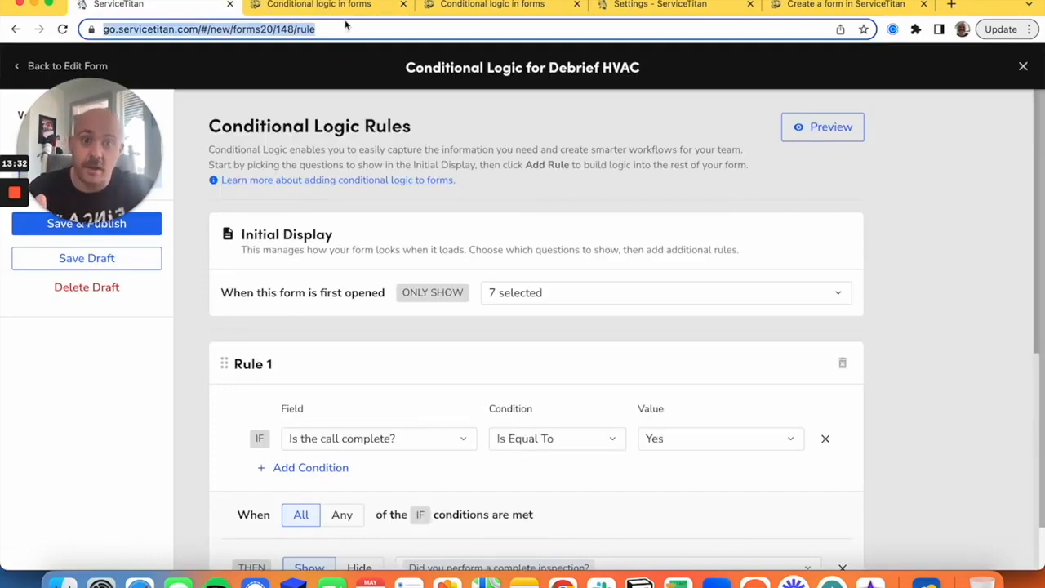
left_click(384, 6)
scroll(695, 250, "down", 10)
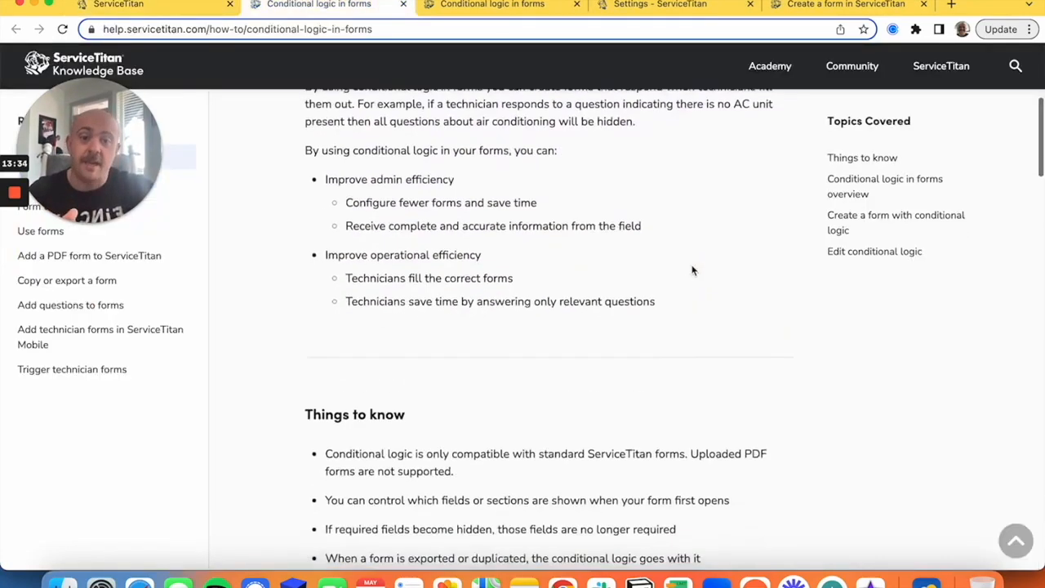
scroll(693, 269, "down", 15)
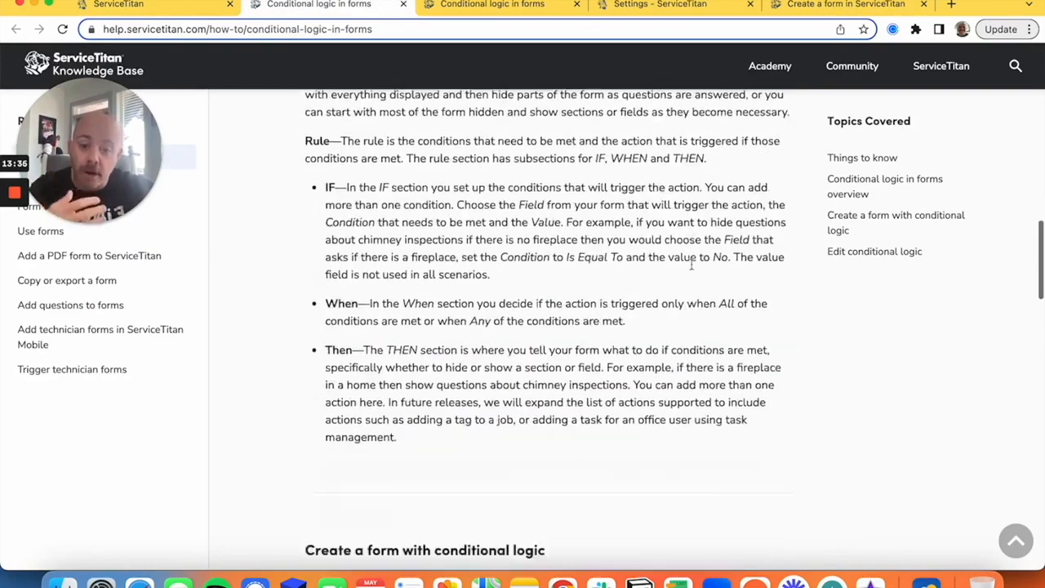
scroll(692, 269, "down", 6)
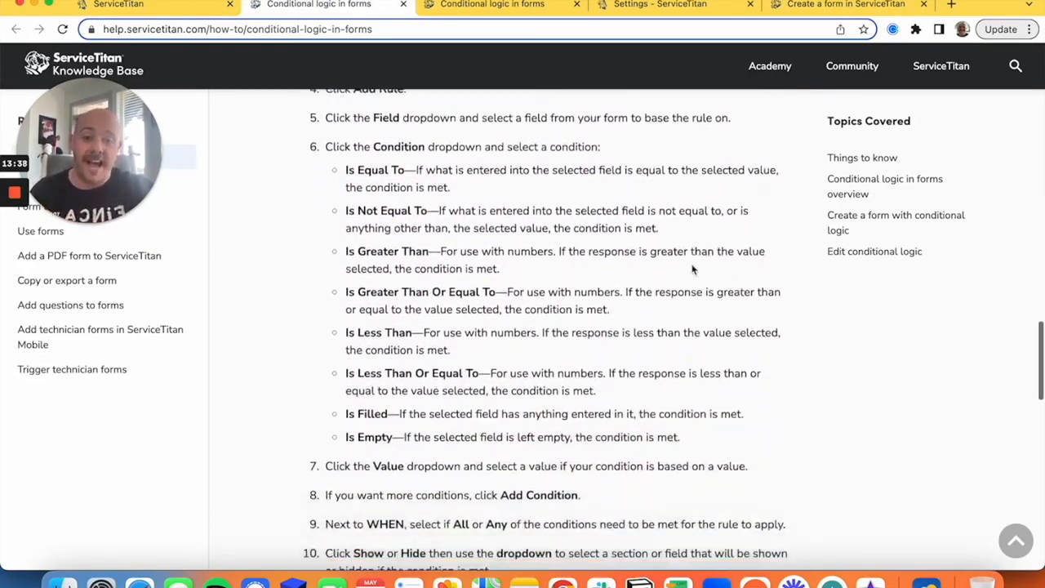
scroll(692, 267, "down", 5)
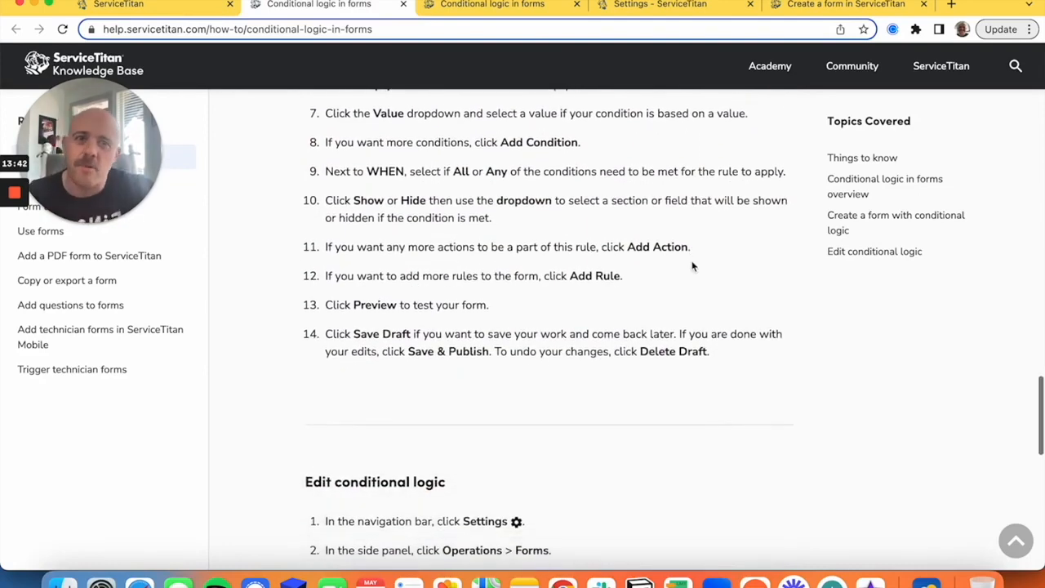
scroll(692, 266, "down", 8)
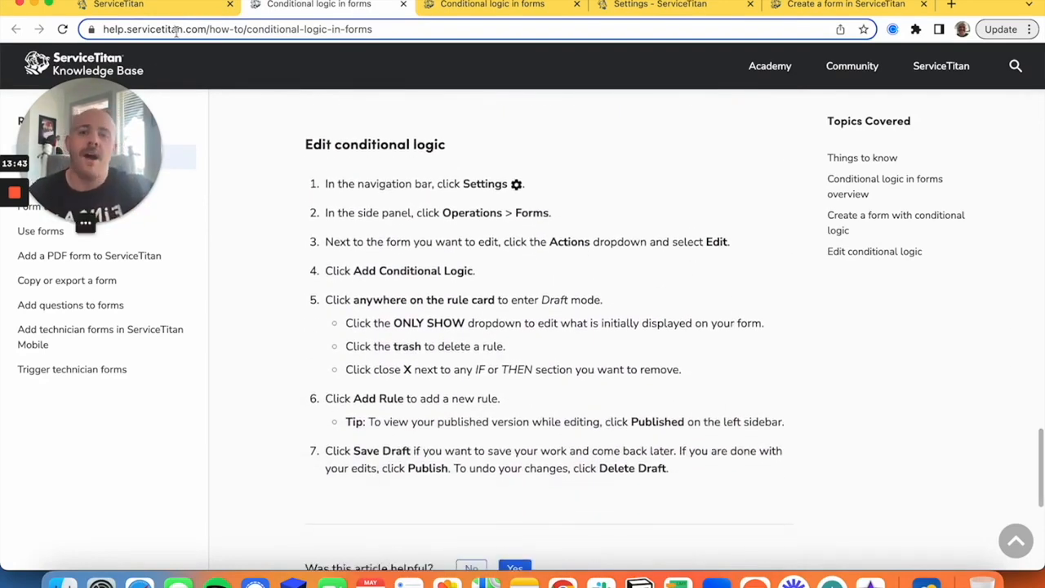
- Return to the Debrief HVAC conditional logic rules and review Rule 1 and Rule 2
left_click(122, 5)
scroll(677, 222, "down", 3)
scroll(677, 222, "down", 5)
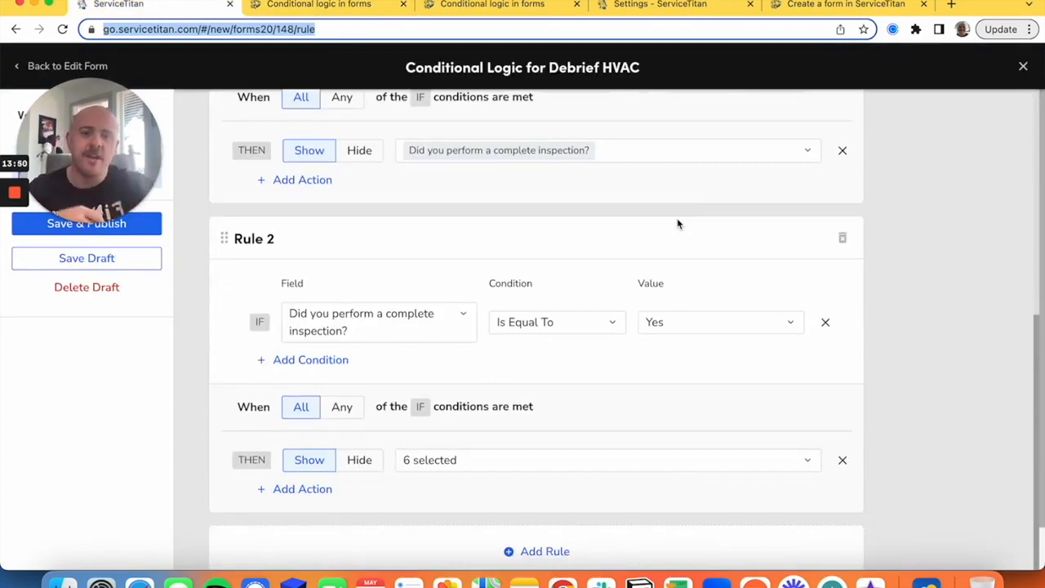
scroll(676, 224, "down", 1)
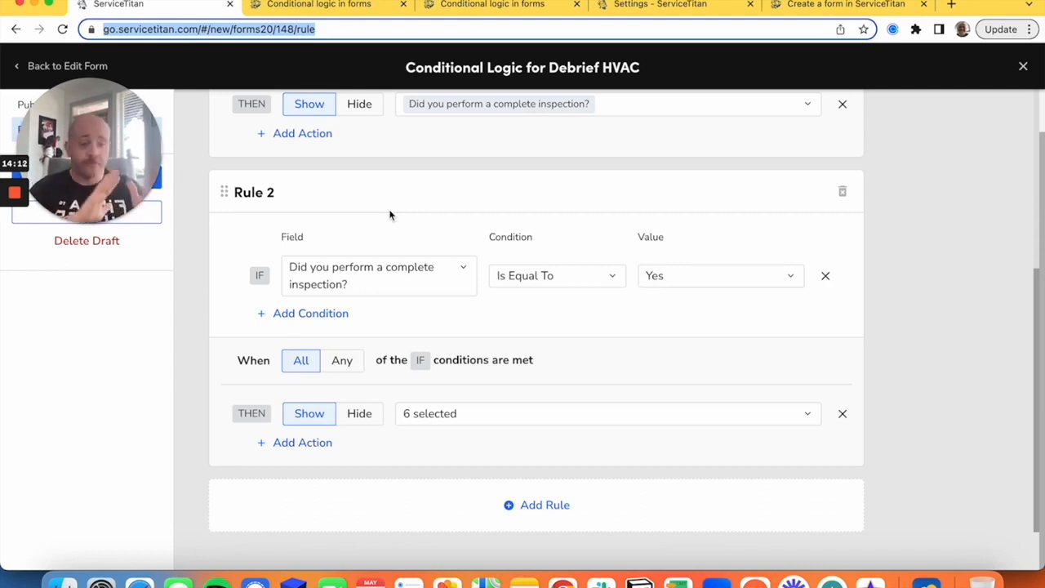
scroll(389, 215, "up", 5)
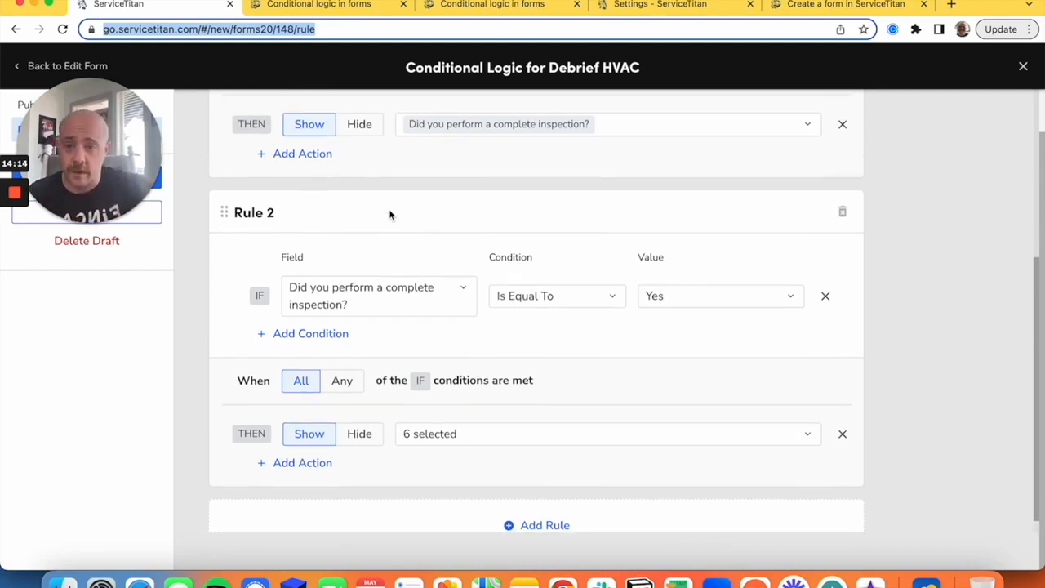
- Save the Debrief HVAC conditional logic as a draft and publish its rules
left_click_drag(77, 157, 942, 63)
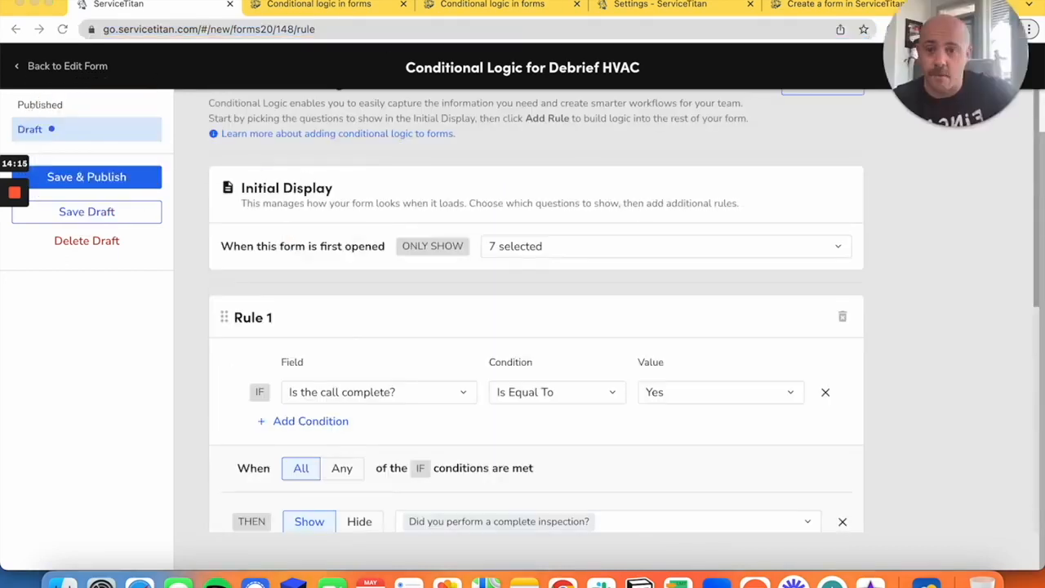
left_click(106, 216)
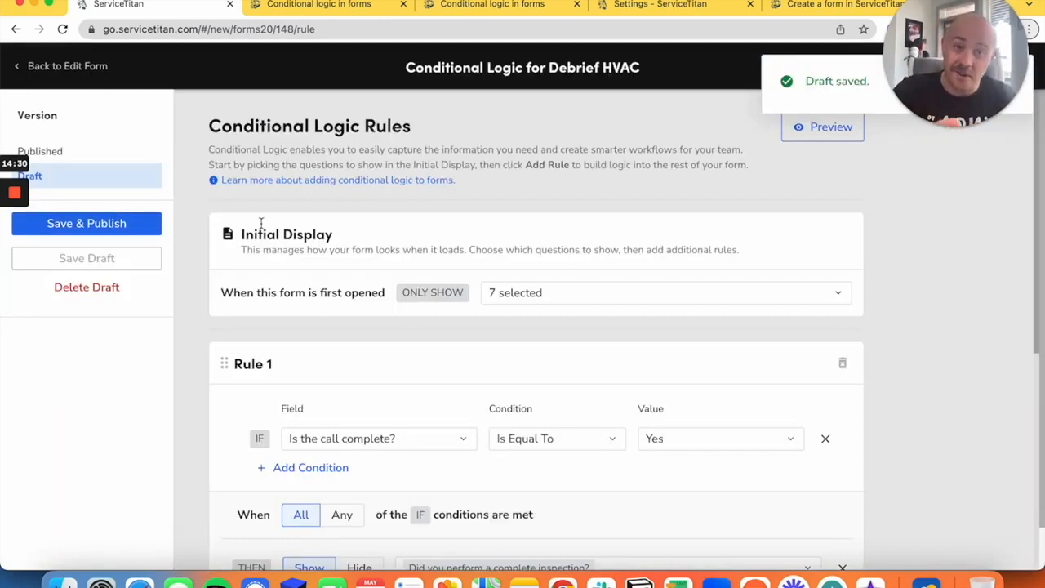
left_click(114, 233)
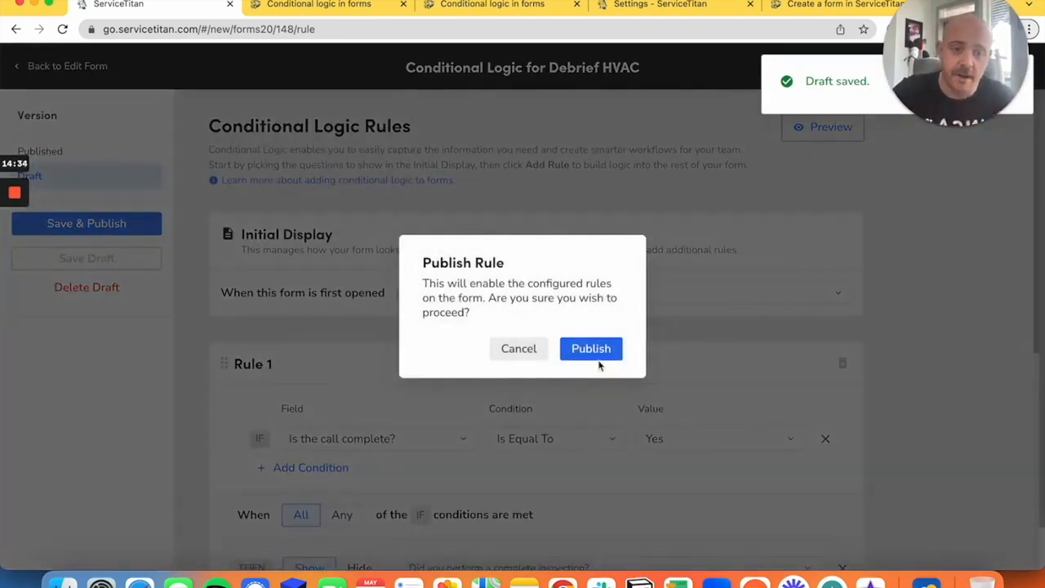
left_click(598, 358)
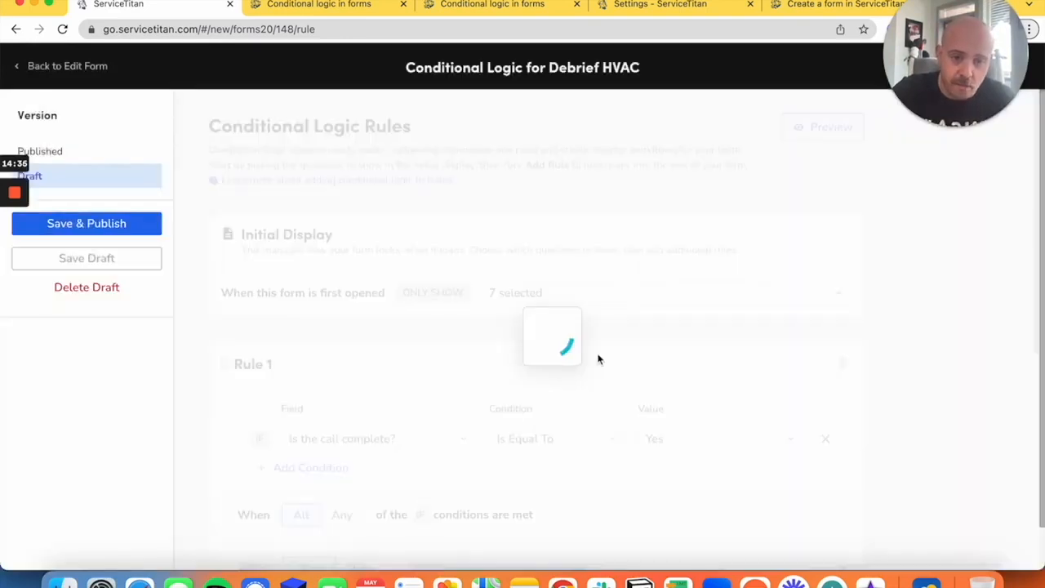